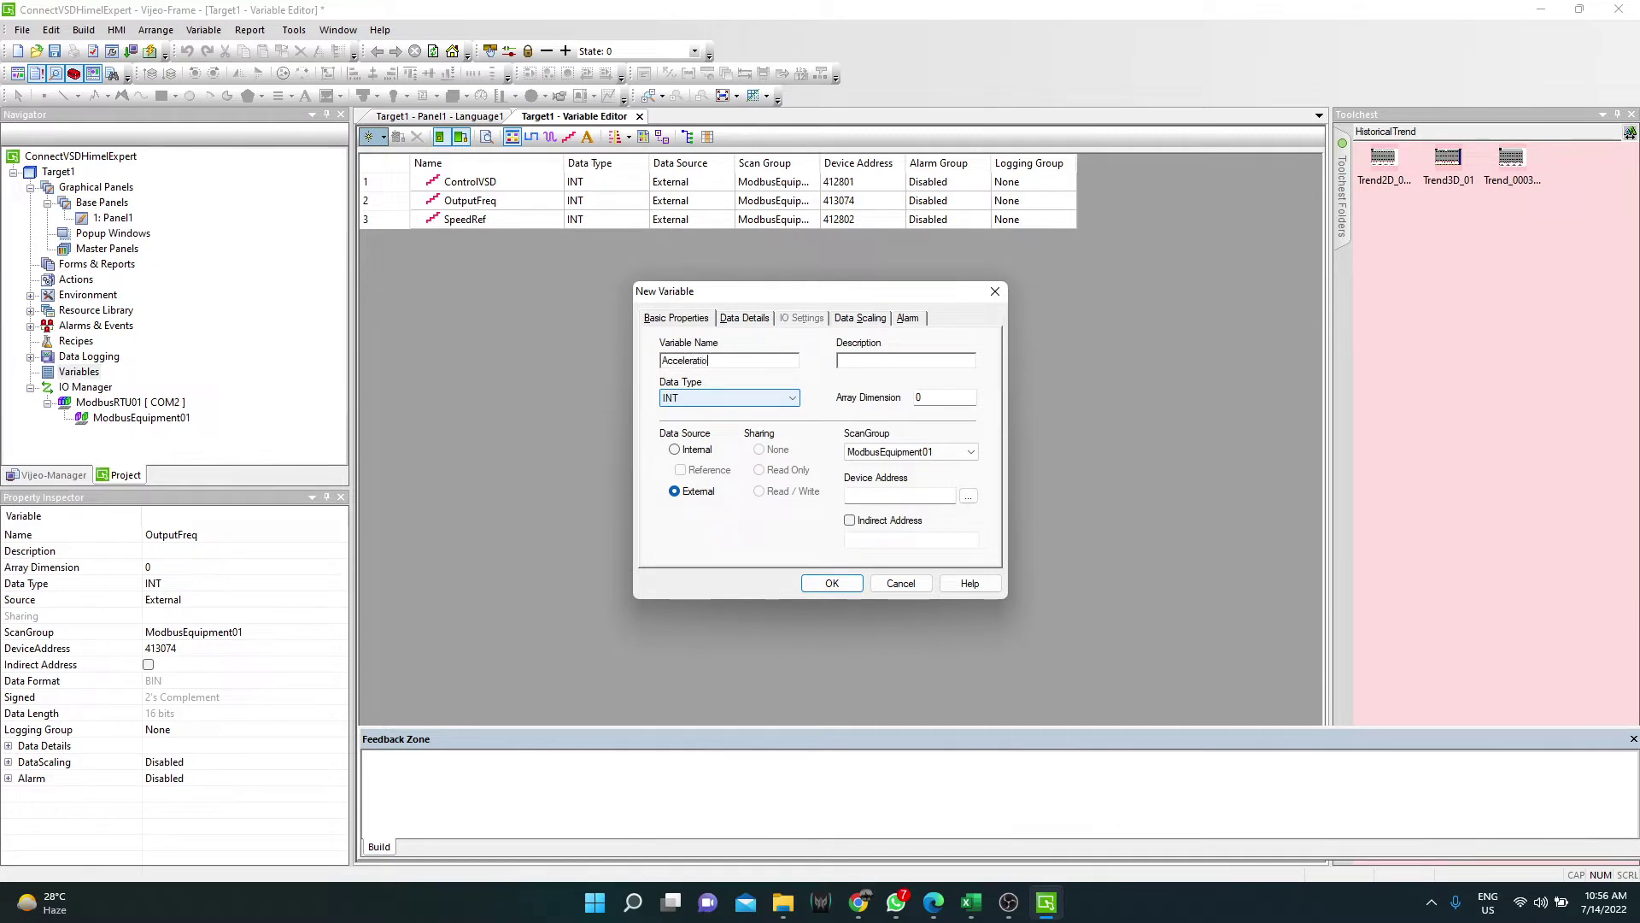
Switch to the Modbus Himel VSD workbook in Excel and copy the digits 12812 from the Set Accelerating time 1 row.
{"action": "left_click", "coordinate": [972, 902]}
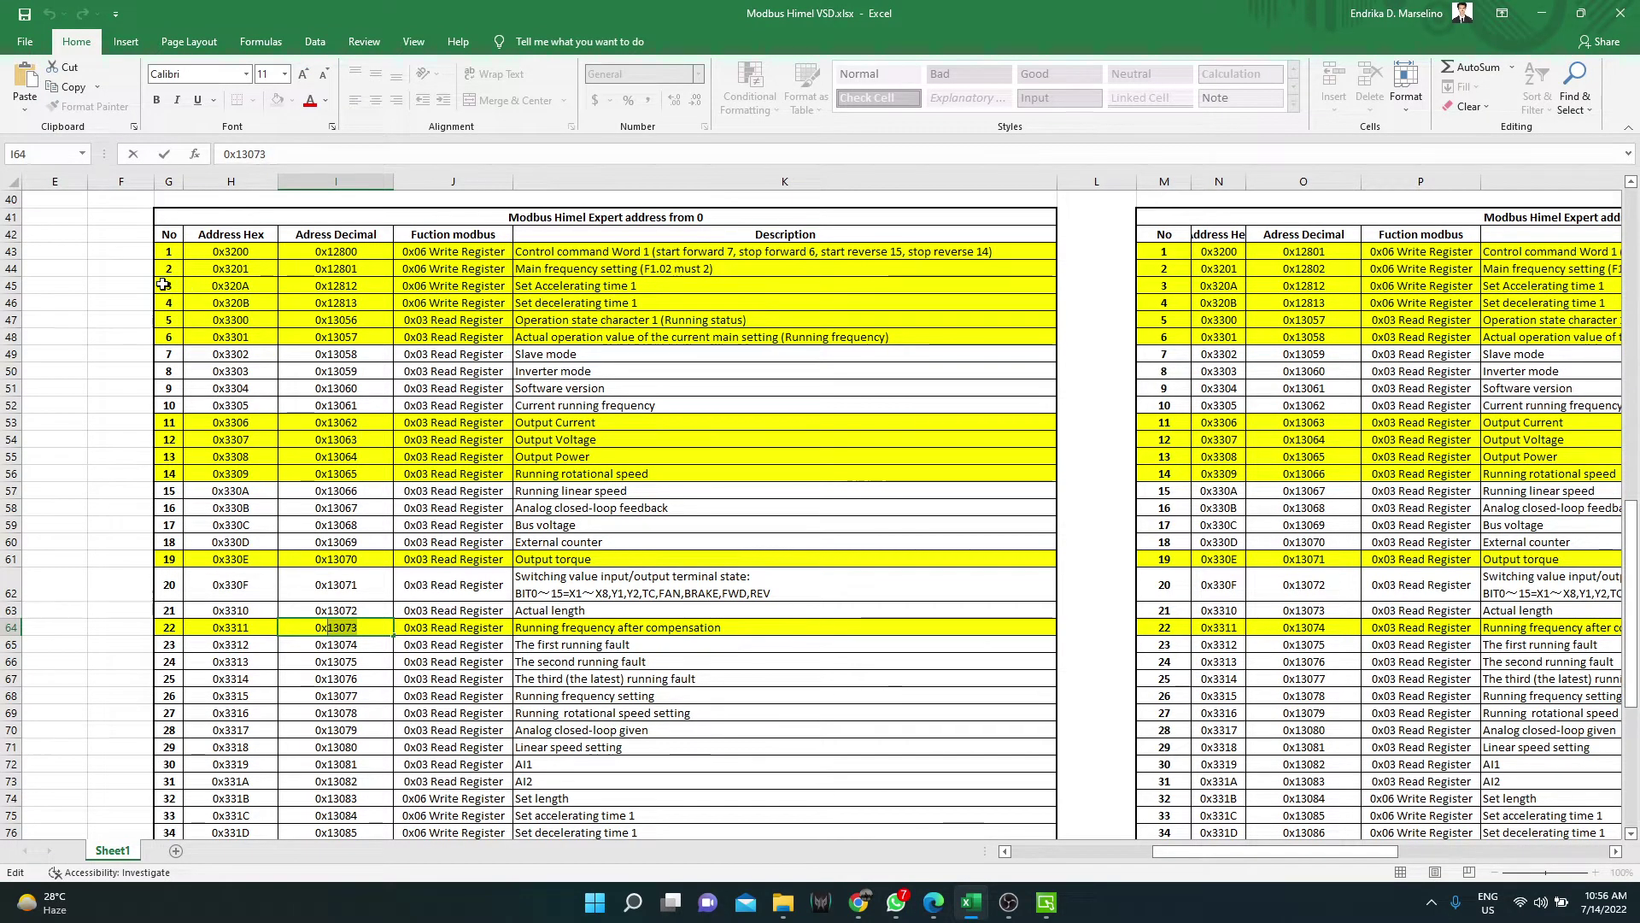
{"action": "left_click_drag", "start_coordinate": [202, 285], "coordinate": [567, 287]}
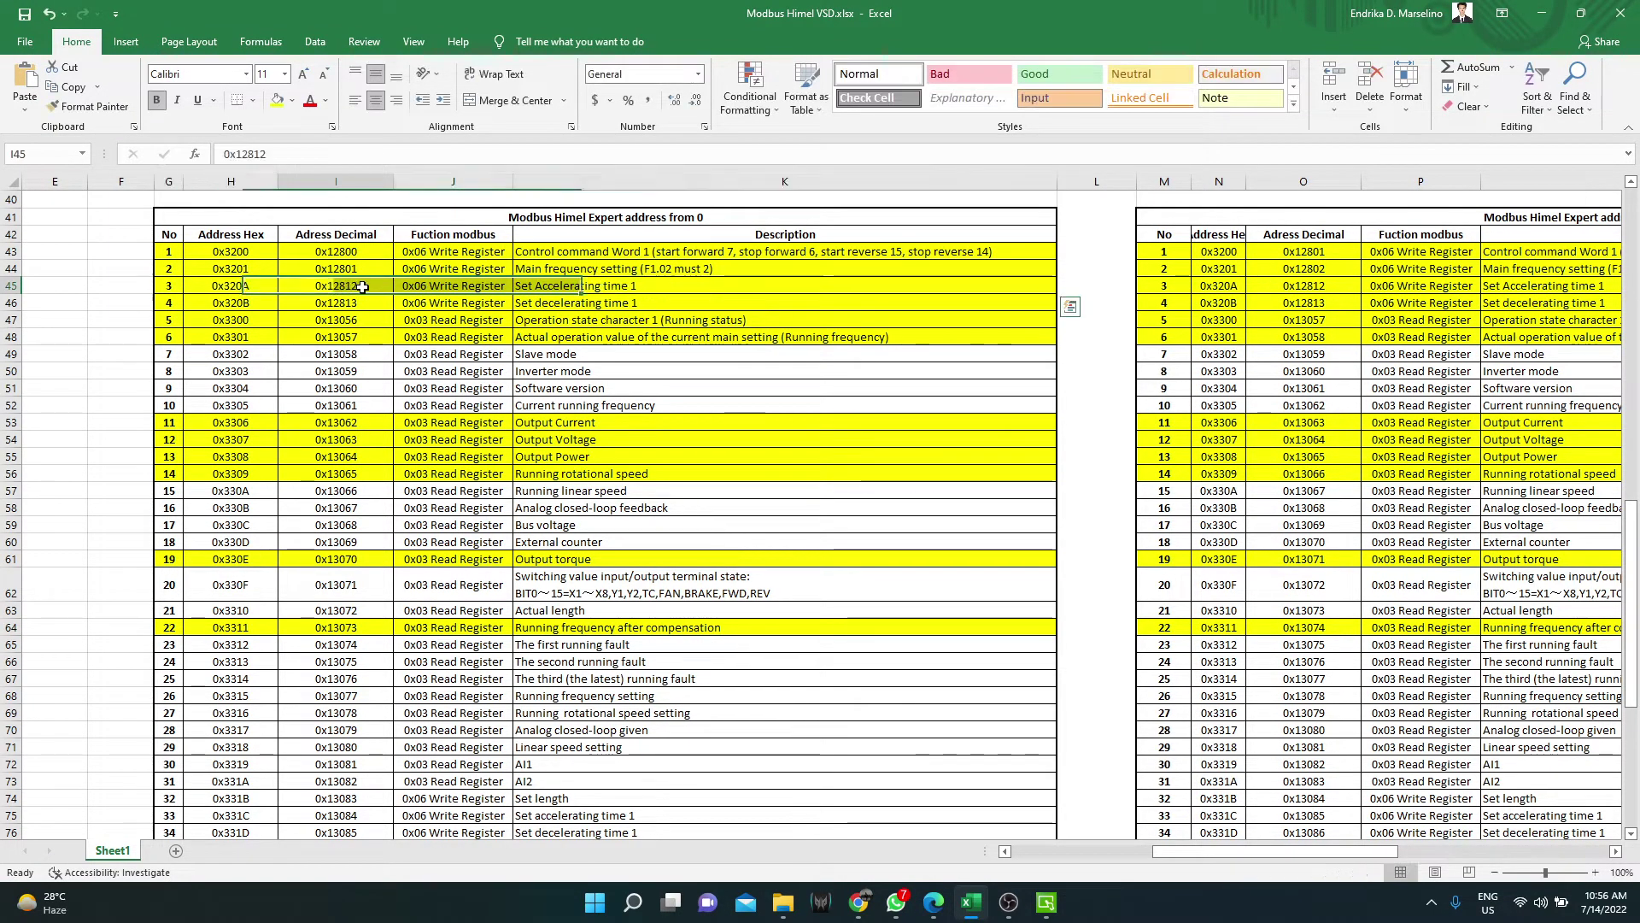
{"action": "double_click", "coordinate": [342, 286]}
{"action": "left_click_drag", "start_coordinate": [357, 286], "coordinate": [330, 286]}
{"action": "right_click", "coordinate": [330, 286]}
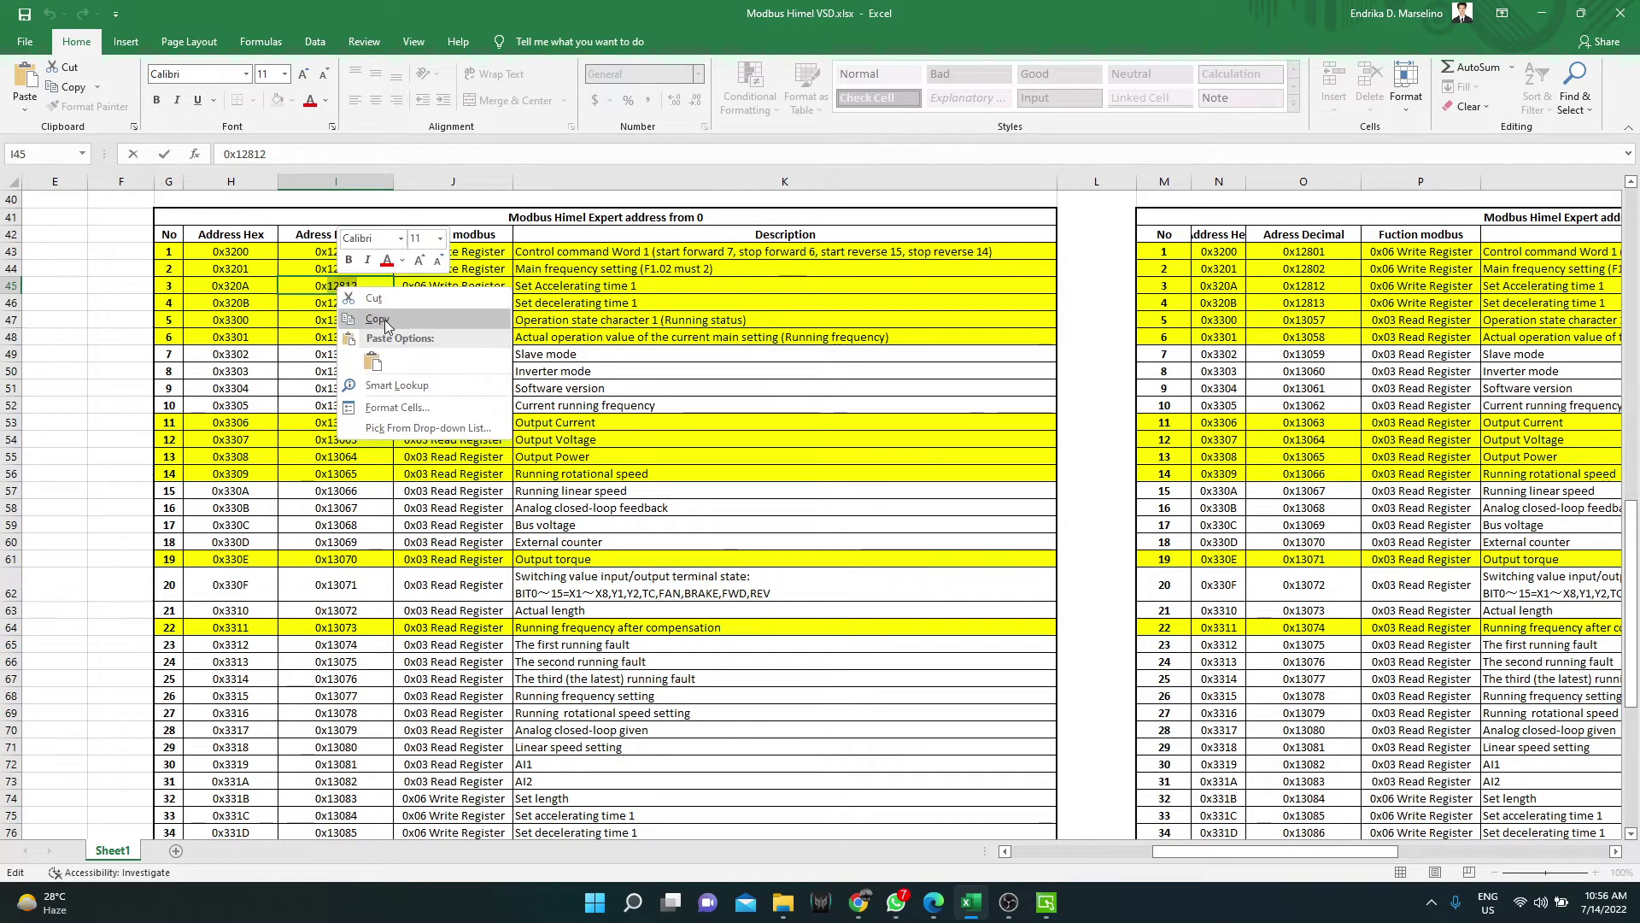
{"action": "left_click", "coordinate": [359, 320]}
Back in Vijeo-Frame, set the new Acceleration variable's Modbus address offset to 12812 and create the variable.
{"action": "left_click", "coordinate": [1046, 902]}
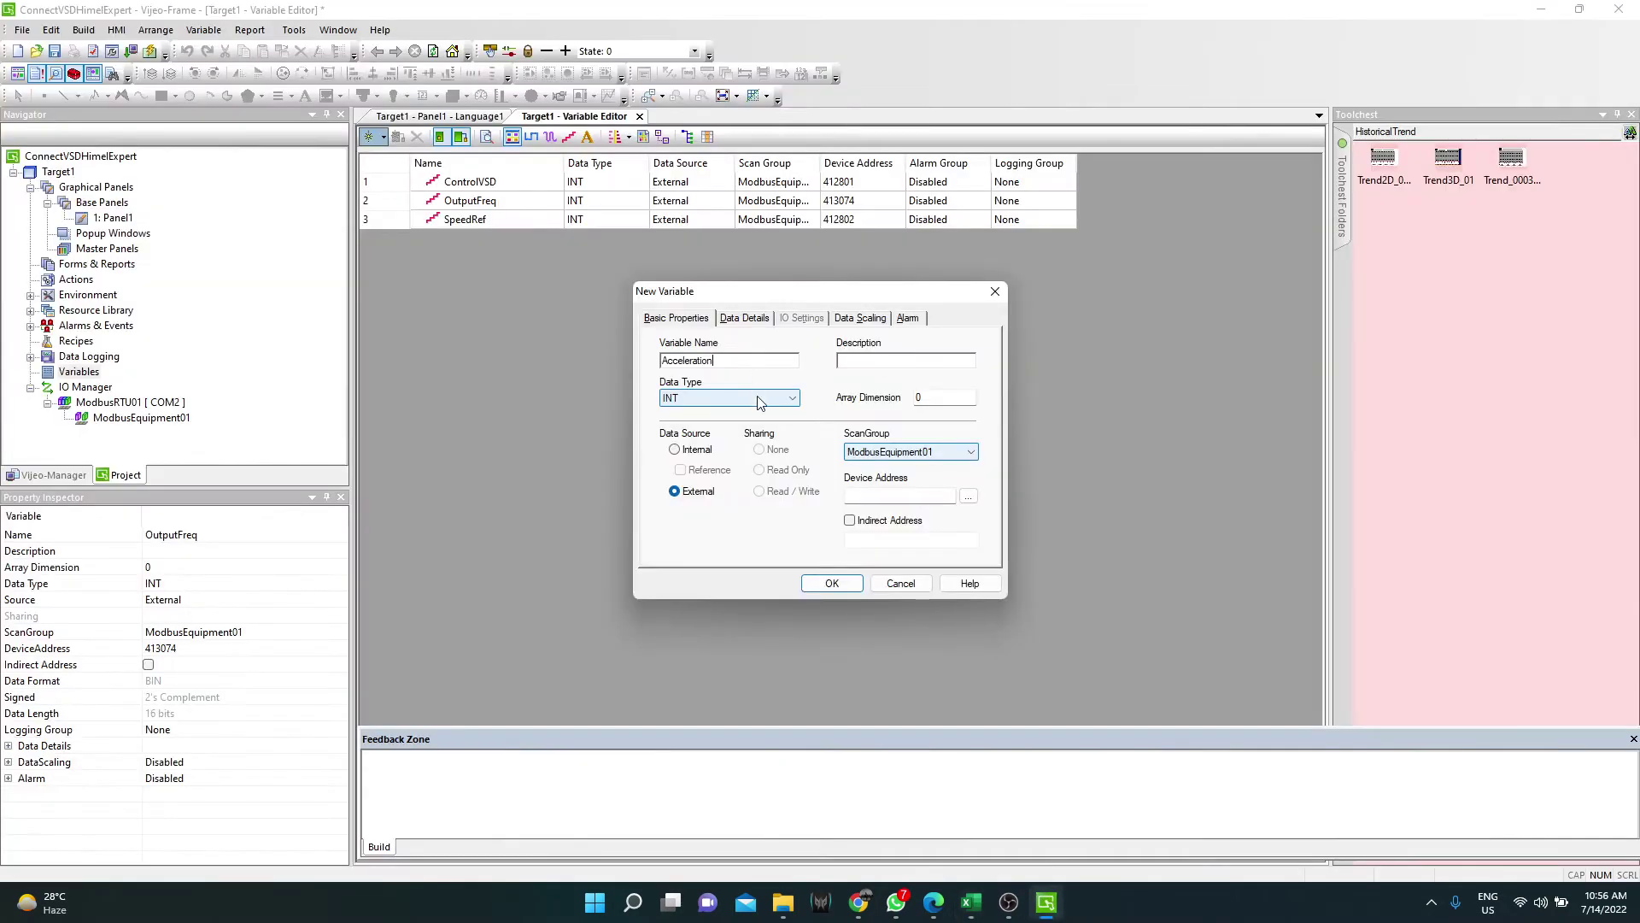
{"action": "left_click", "coordinate": [969, 497]}
{"action": "double_click", "coordinate": [821, 421]}
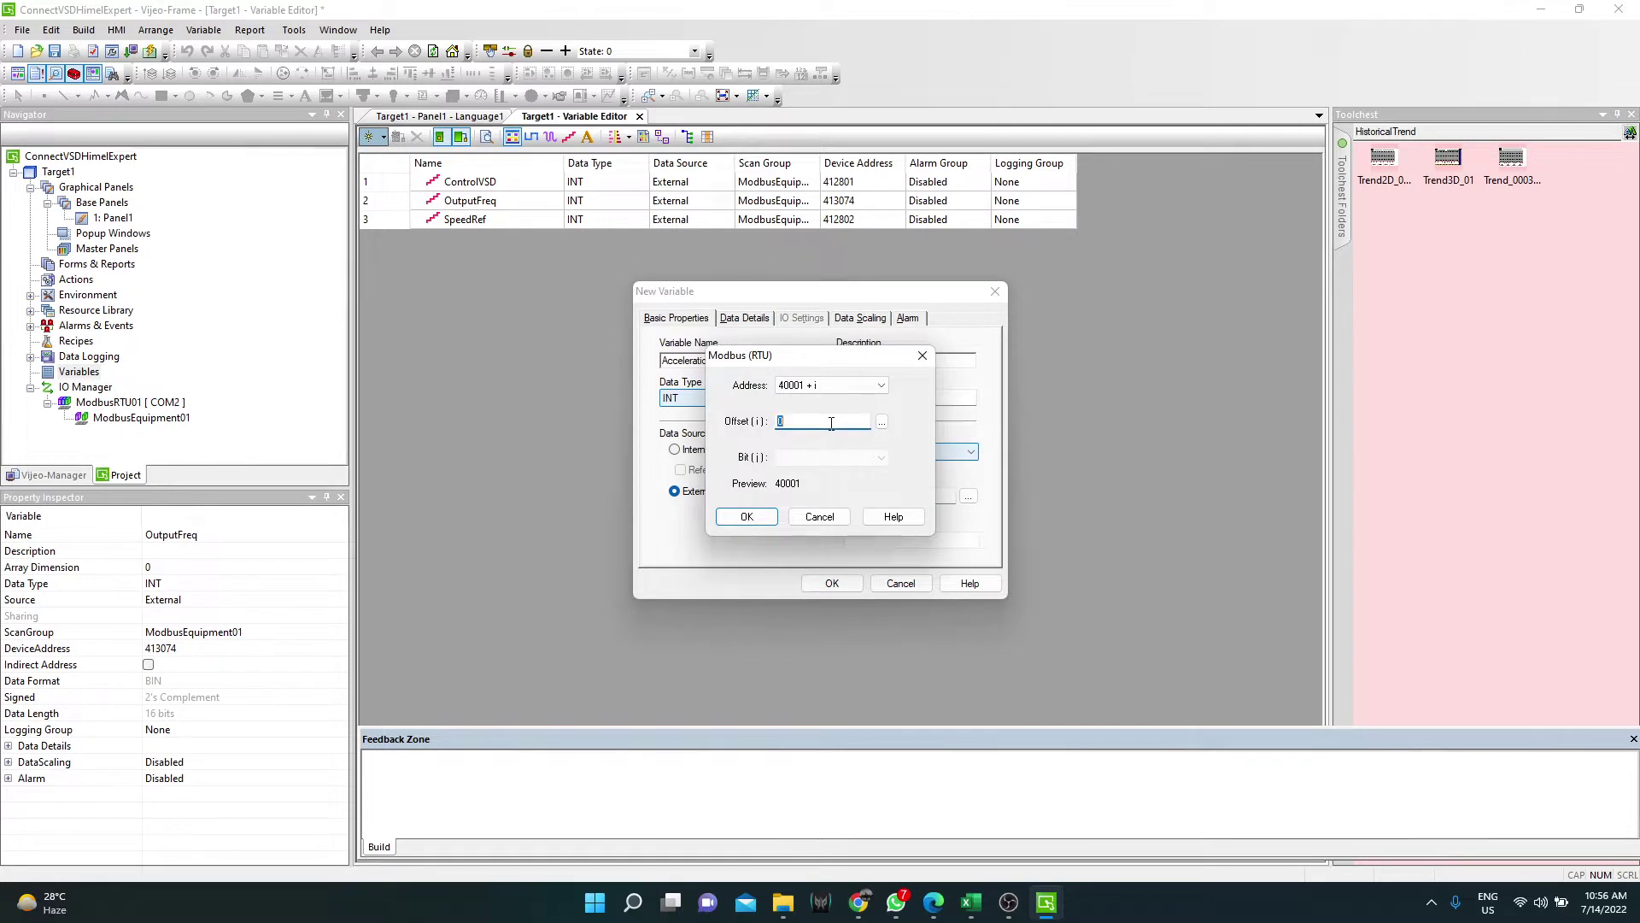
{"action": "right_click", "coordinate": [829, 423]}
{"action": "left_click", "coordinate": [873, 499]}
{"action": "left_click", "coordinate": [747, 517]}
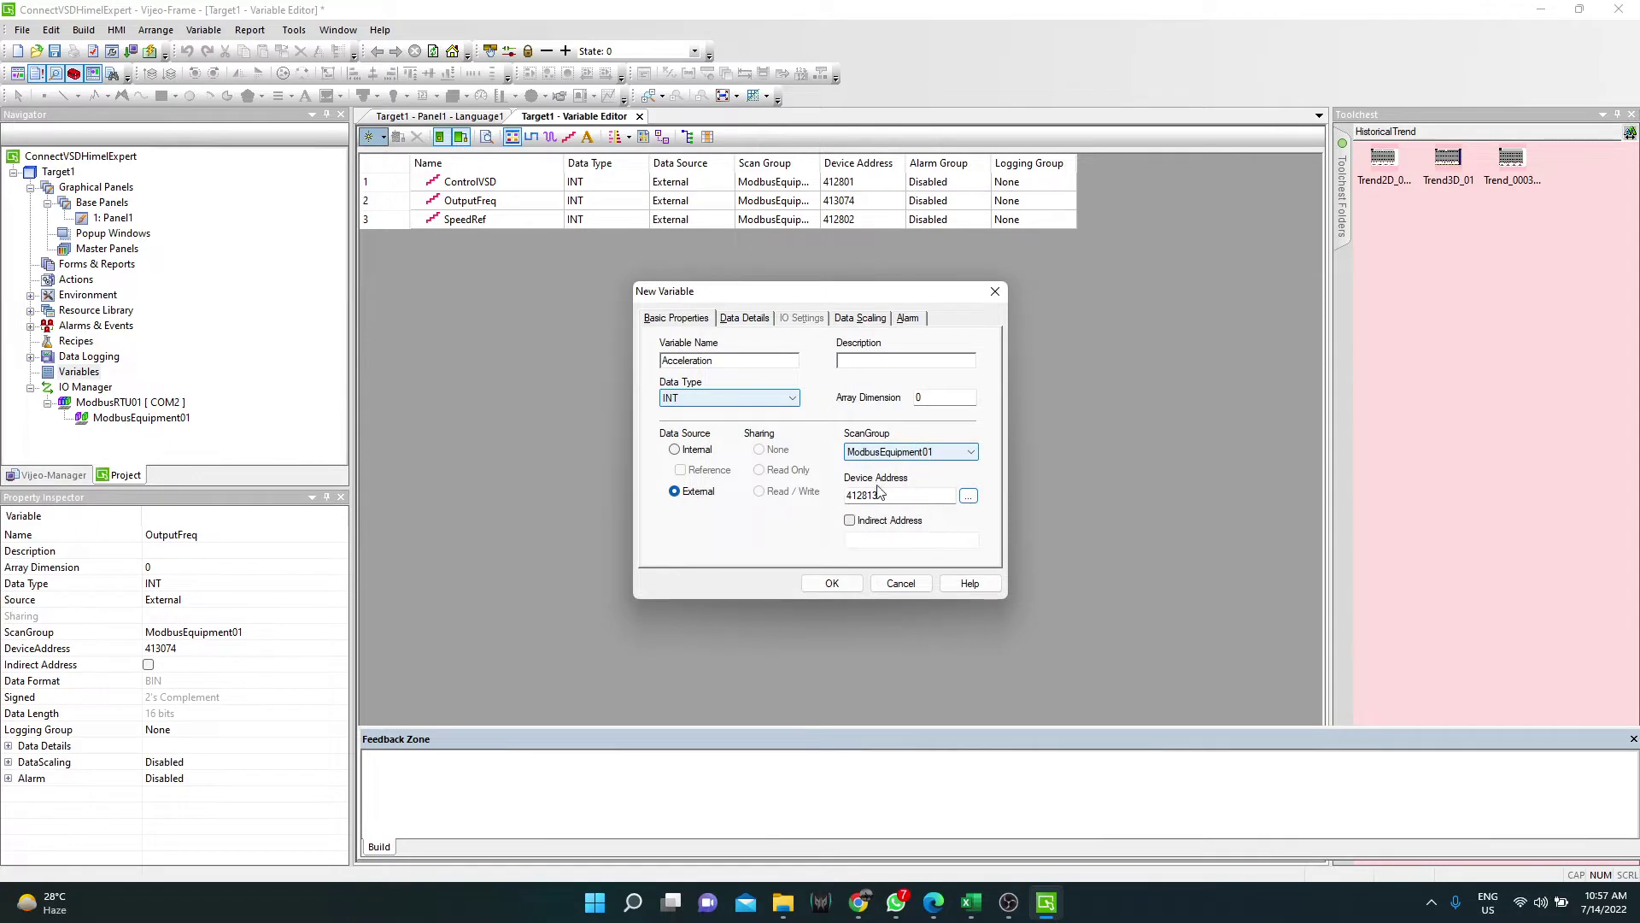
{"action": "left_click", "coordinate": [817, 588]}
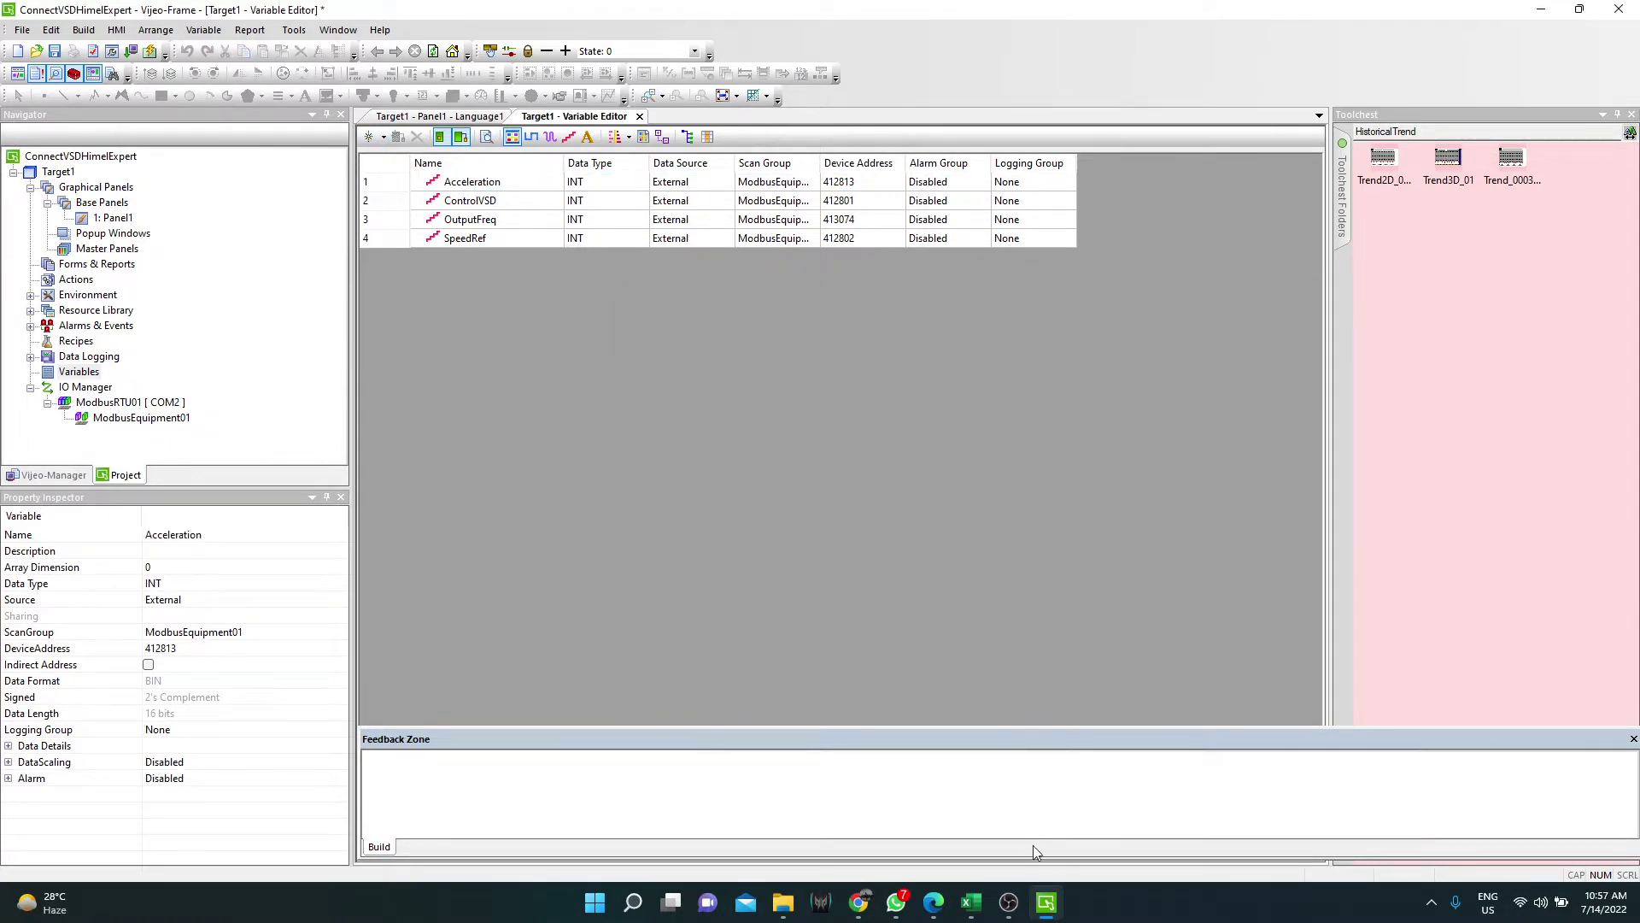
Switch to the Excel workbook and copy the digits 12813 from the Set decelerating time 1 row's decimal address.
{"action": "left_click", "coordinate": [971, 902]}
{"action": "double_click", "coordinate": [366, 303]}
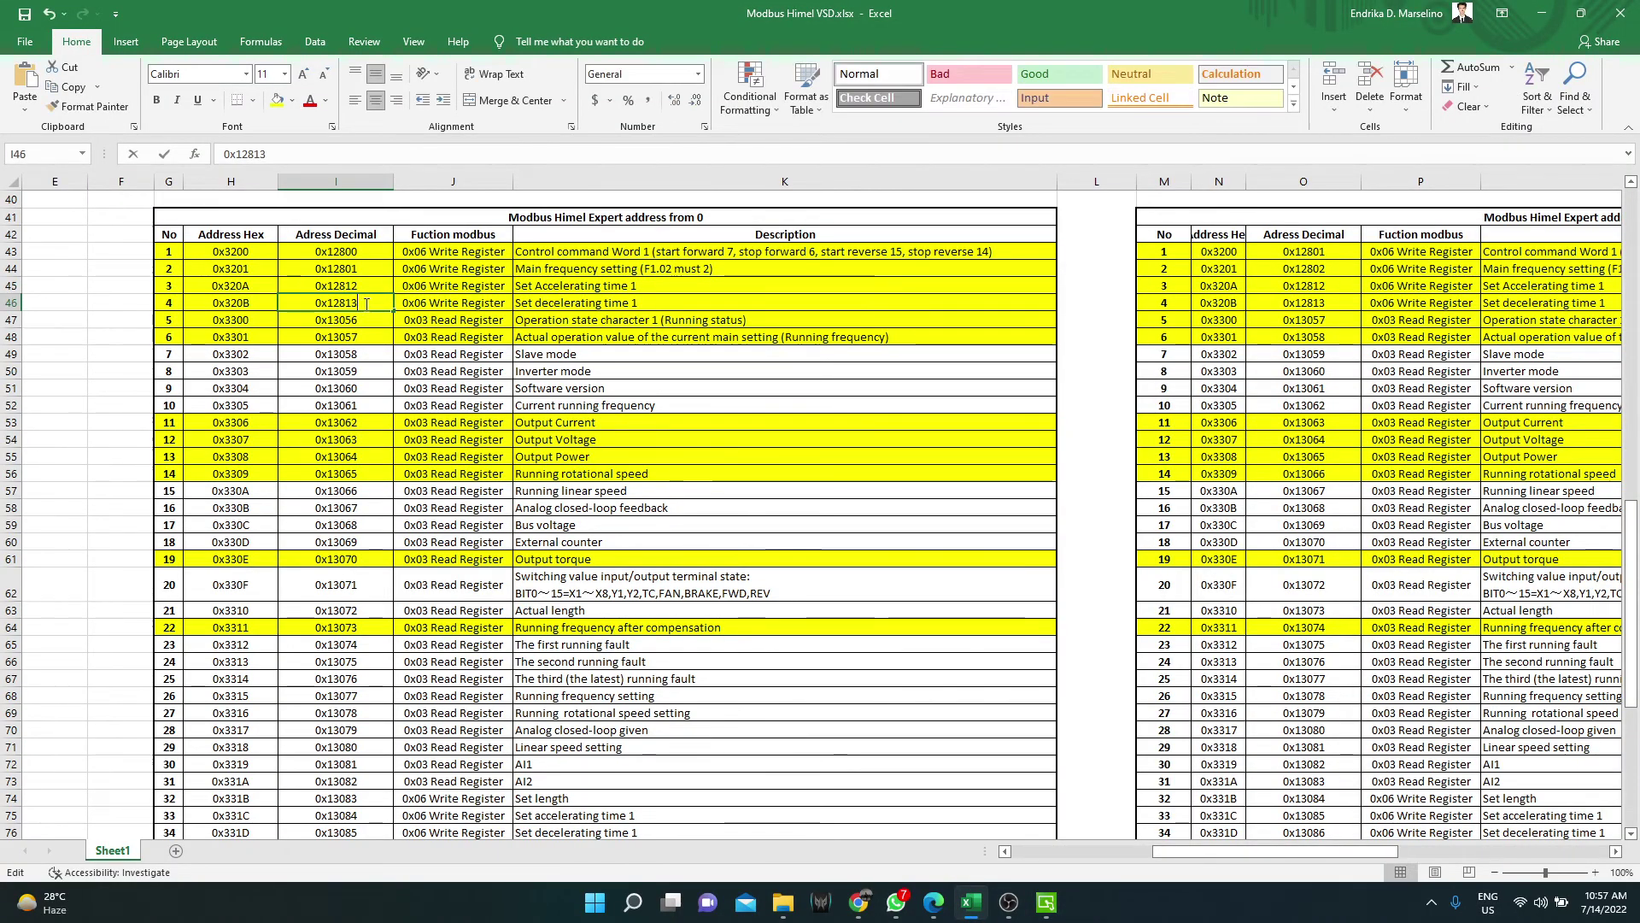
{"action": "left_click_drag", "start_coordinate": [366, 303], "coordinate": [328, 303]}
{"action": "right_click", "coordinate": [339, 305]}
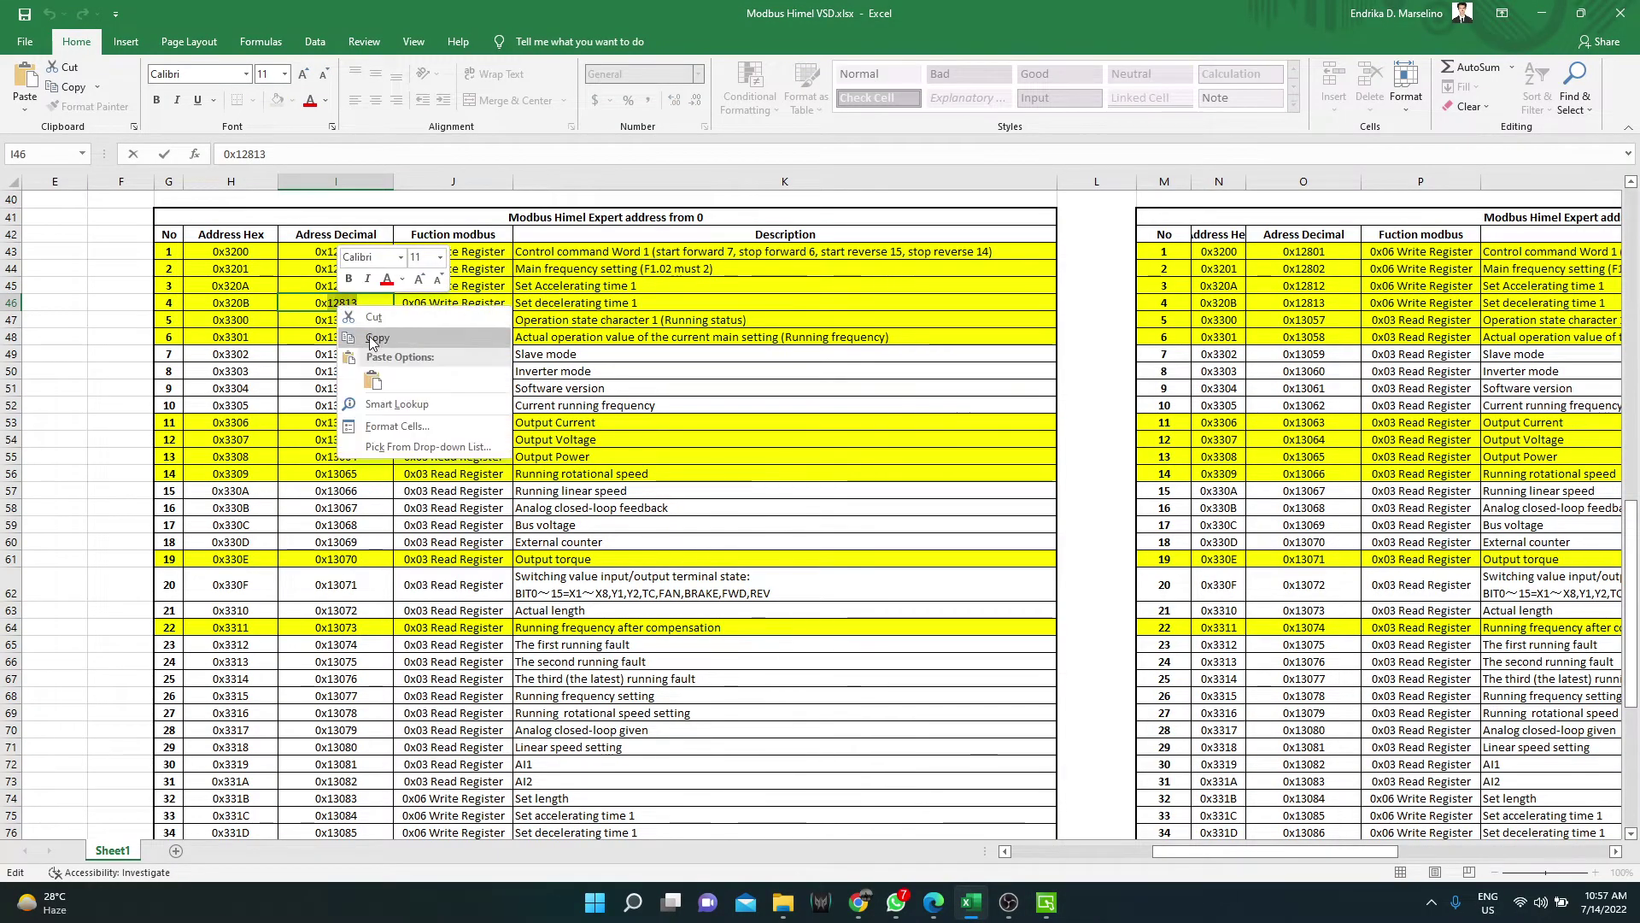
{"action": "left_click", "coordinate": [373, 342]}
{"action": "left_click_drag", "start_coordinate": [171, 303], "coordinate": [612, 302]}
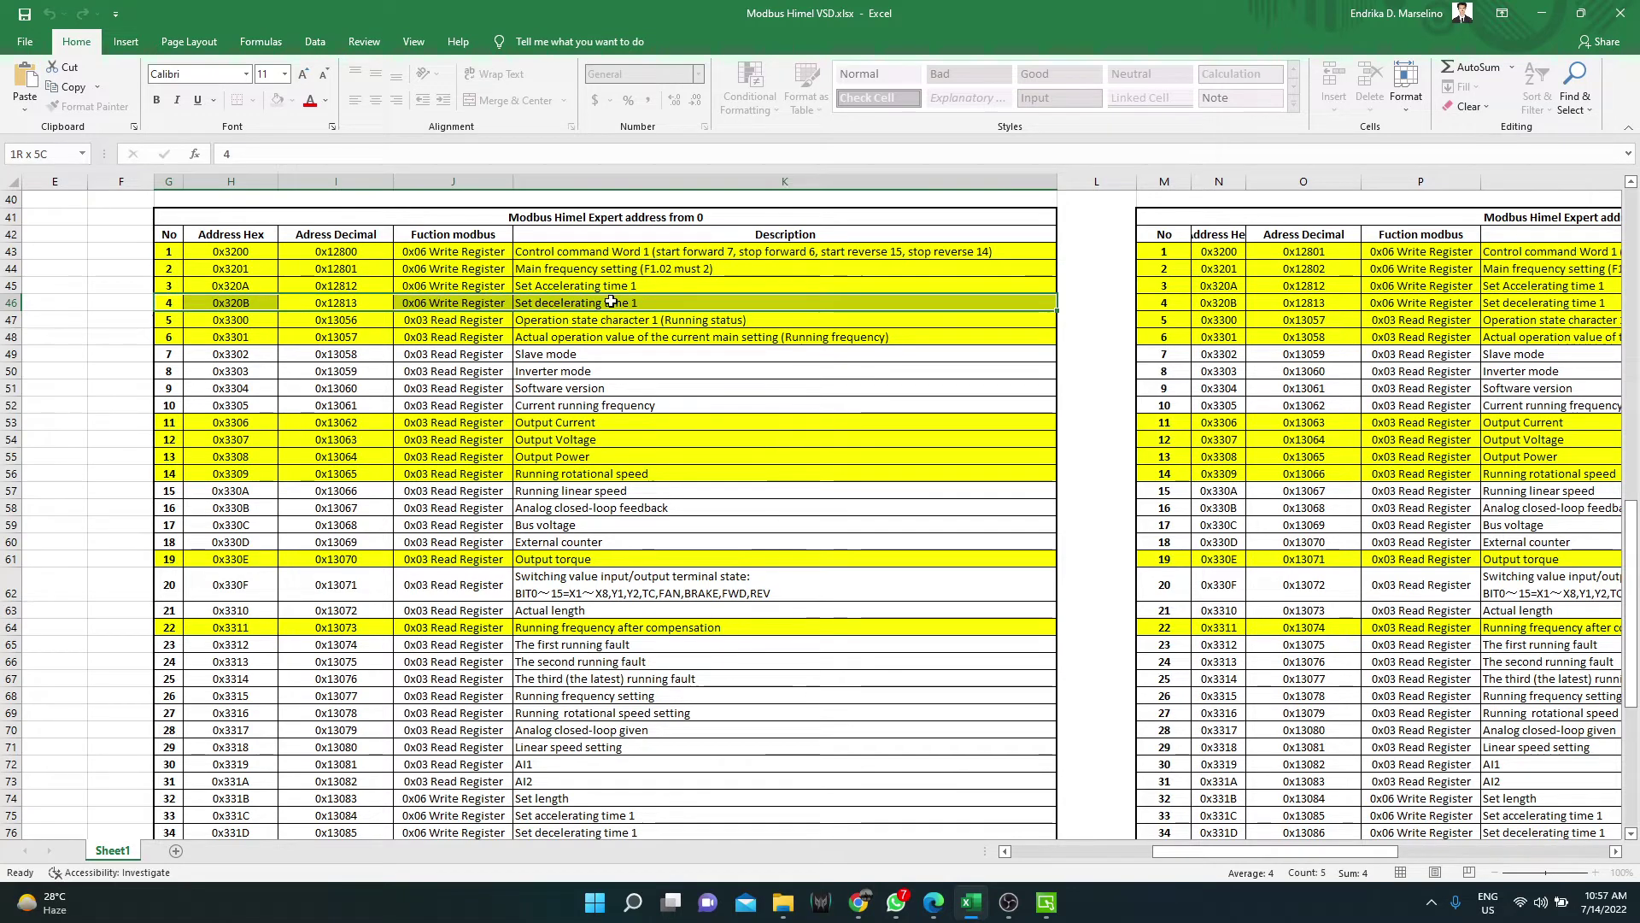
Return to Vijeo-Frame and start a new external variable of type INT named Decceleration.
{"action": "left_click", "coordinate": [1047, 902]}
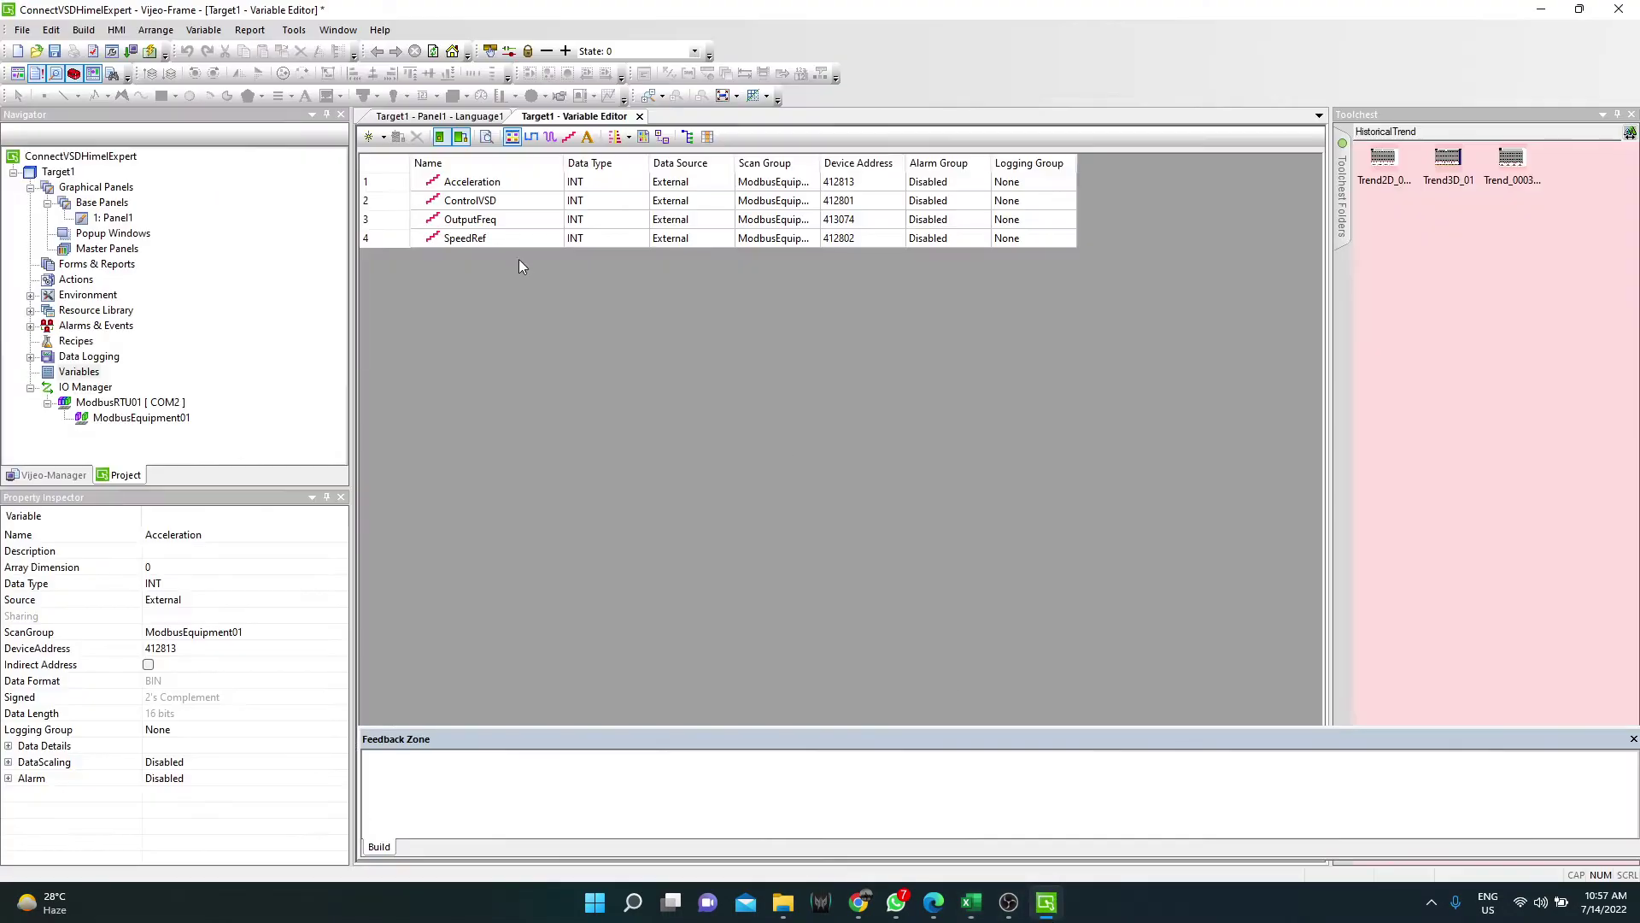
{"action": "left_click", "coordinate": [369, 137]}
{"action": "scroll", "coordinate": [752, 398], "scroll_direction": "down", "scroll_amount": 2}
{"action": "left_click", "coordinate": [753, 399]}
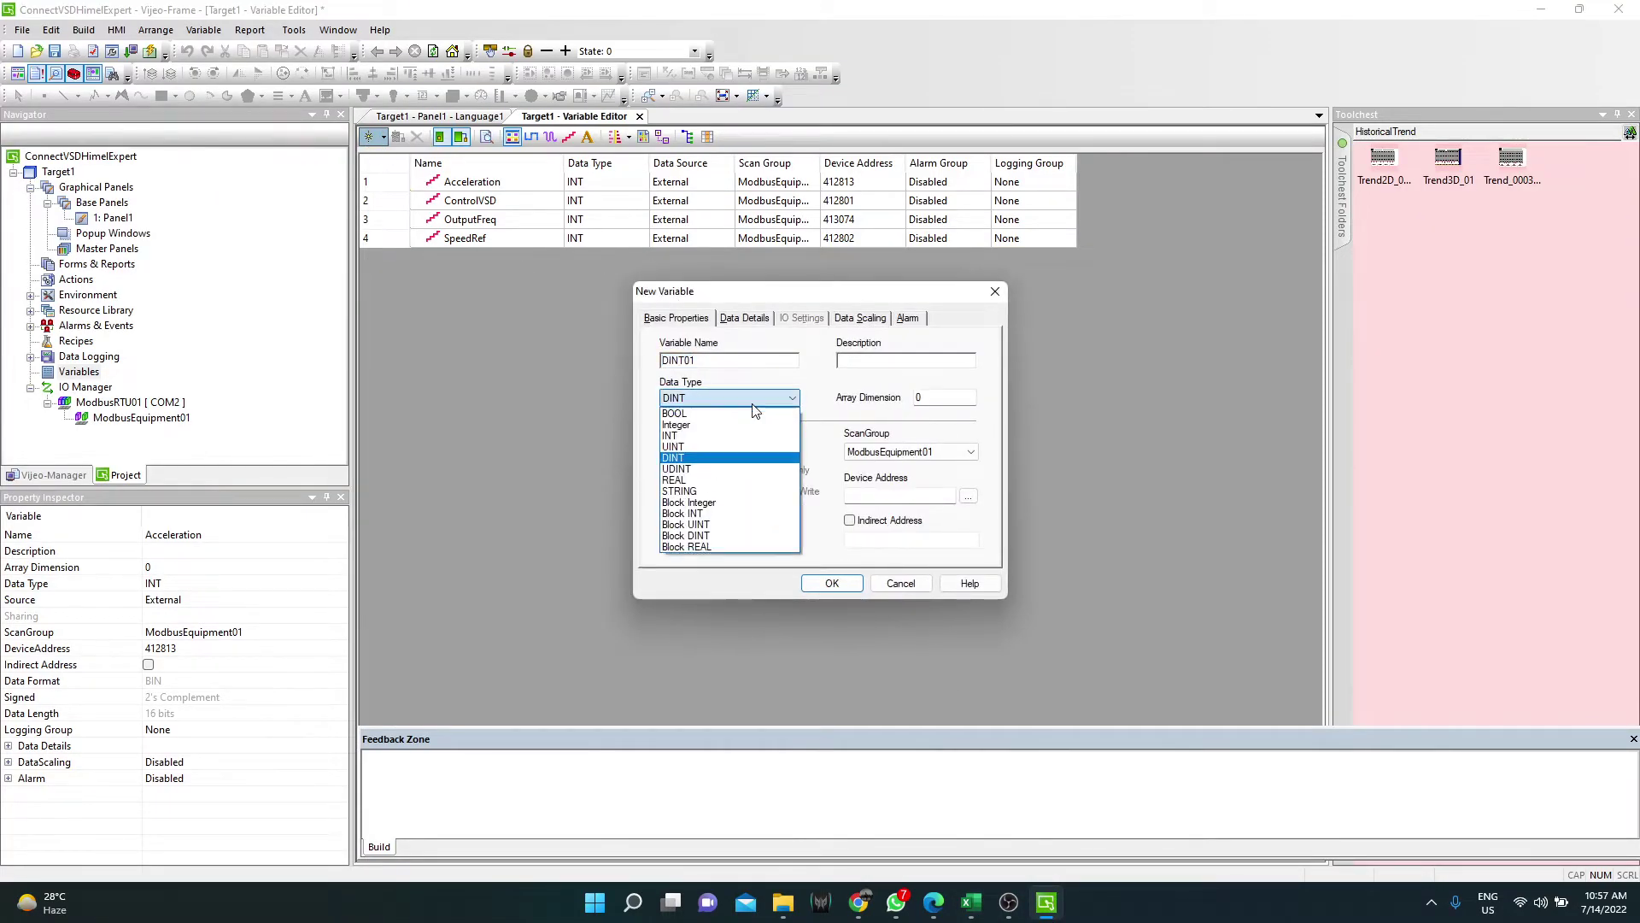
{"action": "left_click", "coordinate": [761, 436]}
{"action": "double_click", "coordinate": [748, 360]}
{"action": "type", "text": "De"}
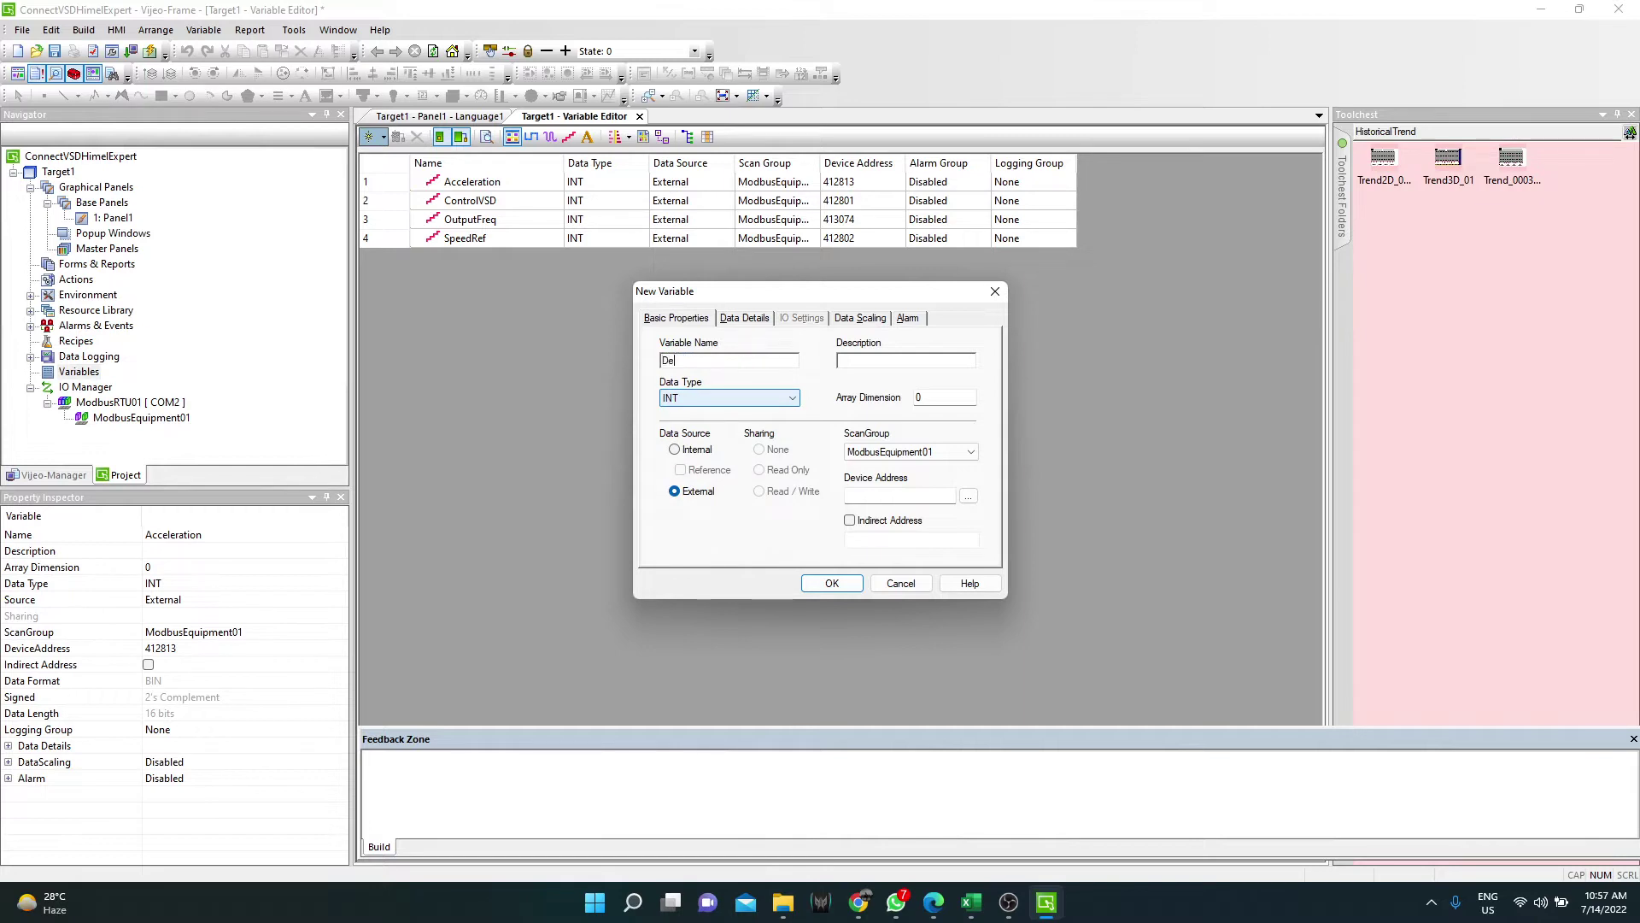
{"action": "type", "text": "ccelerat"}
Set the Decceleration variable's Modbus address offset to 12813 and create the variable.
{"action": "left_click", "coordinate": [968, 497]}
{"action": "right_click", "coordinate": [844, 422]}
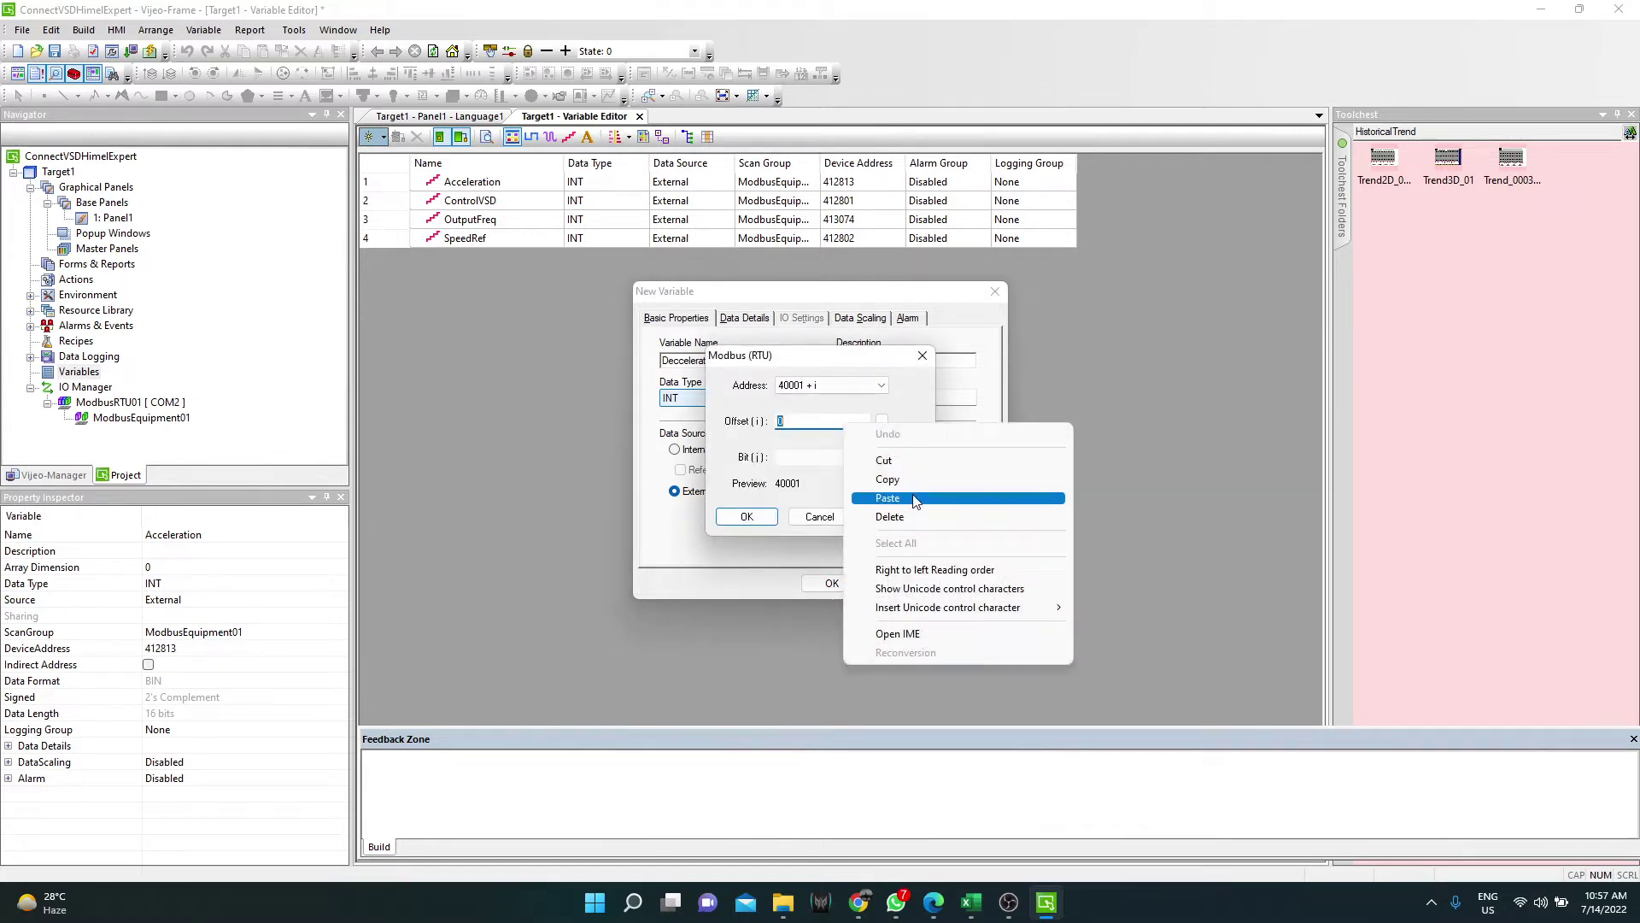
{"action": "left_click", "coordinate": [887, 498]}
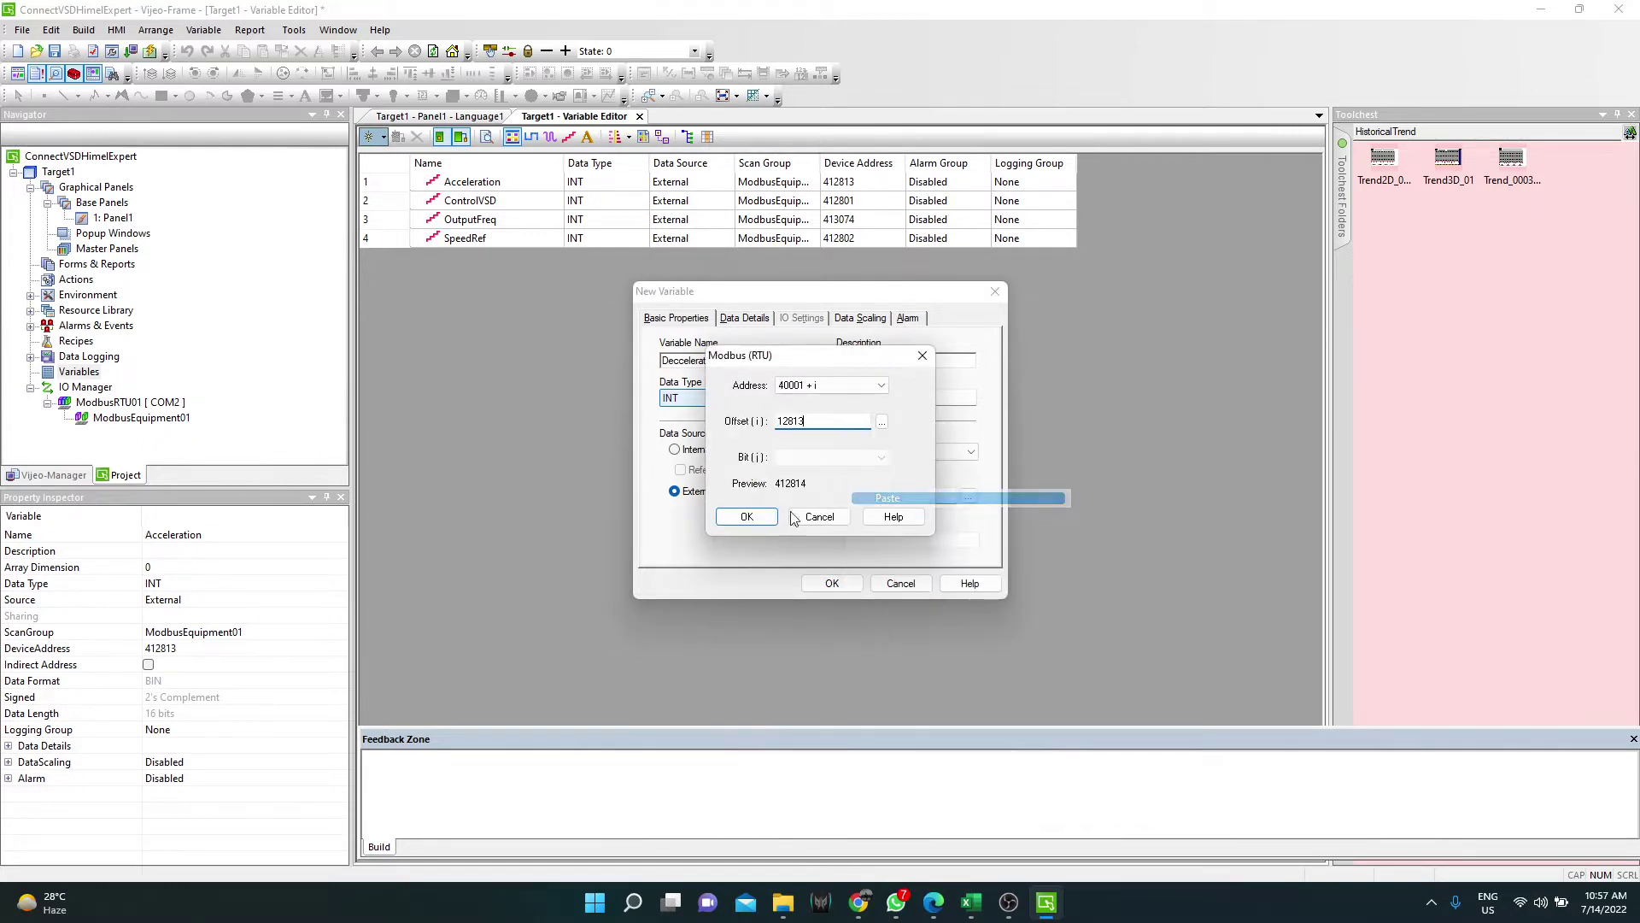
{"action": "left_click", "coordinate": [746, 518]}
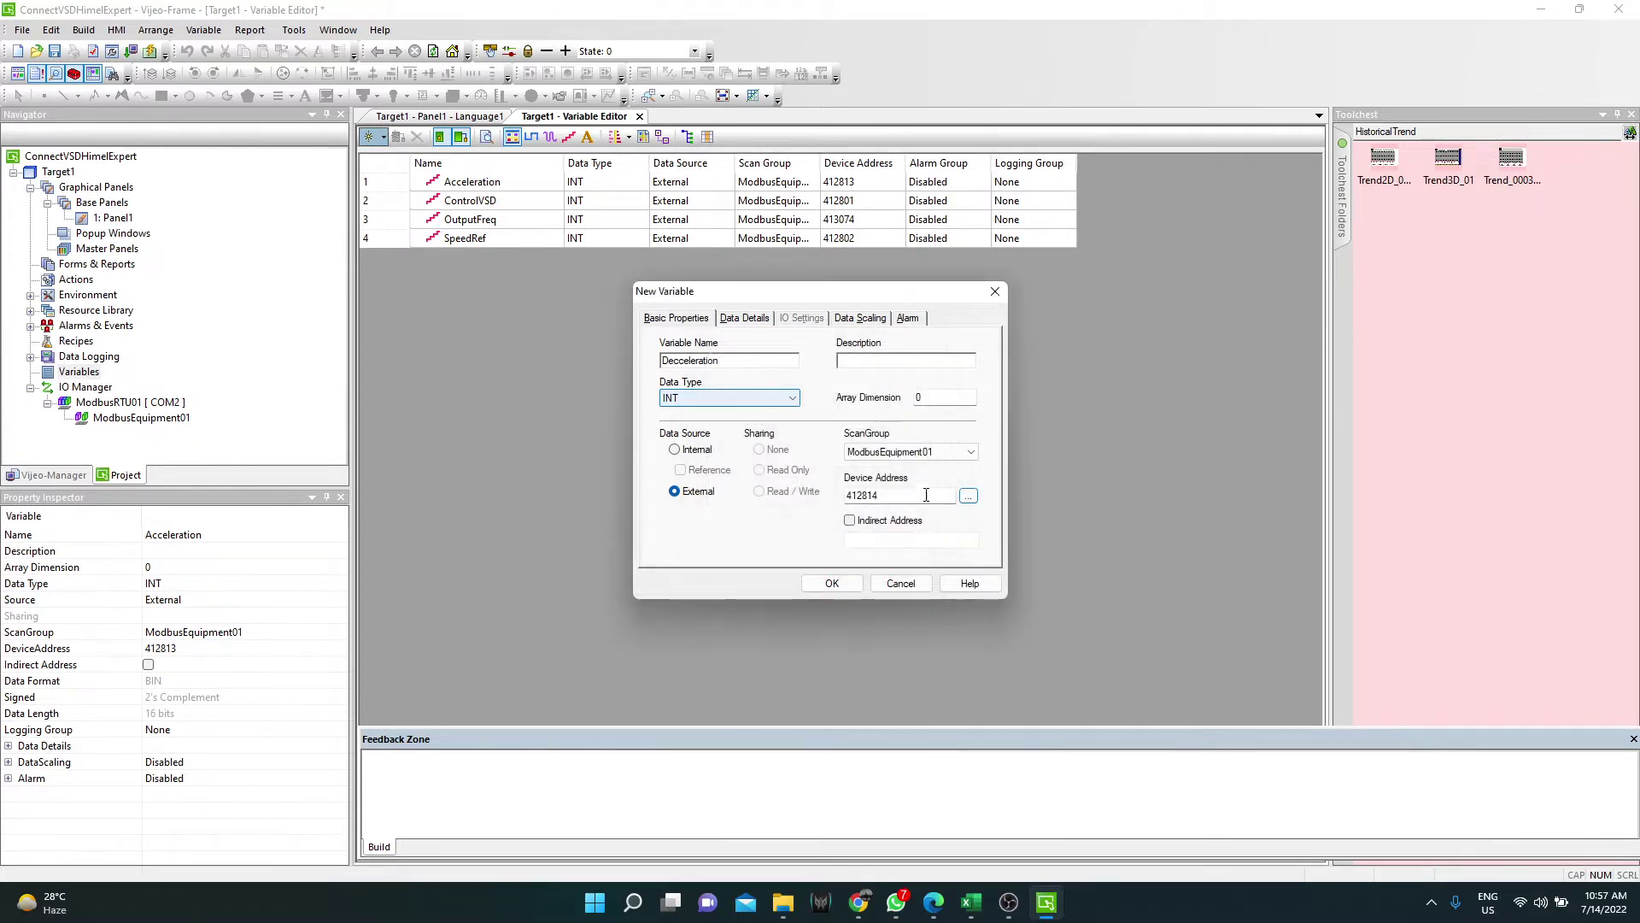
{"action": "left_click", "coordinate": [854, 582]}
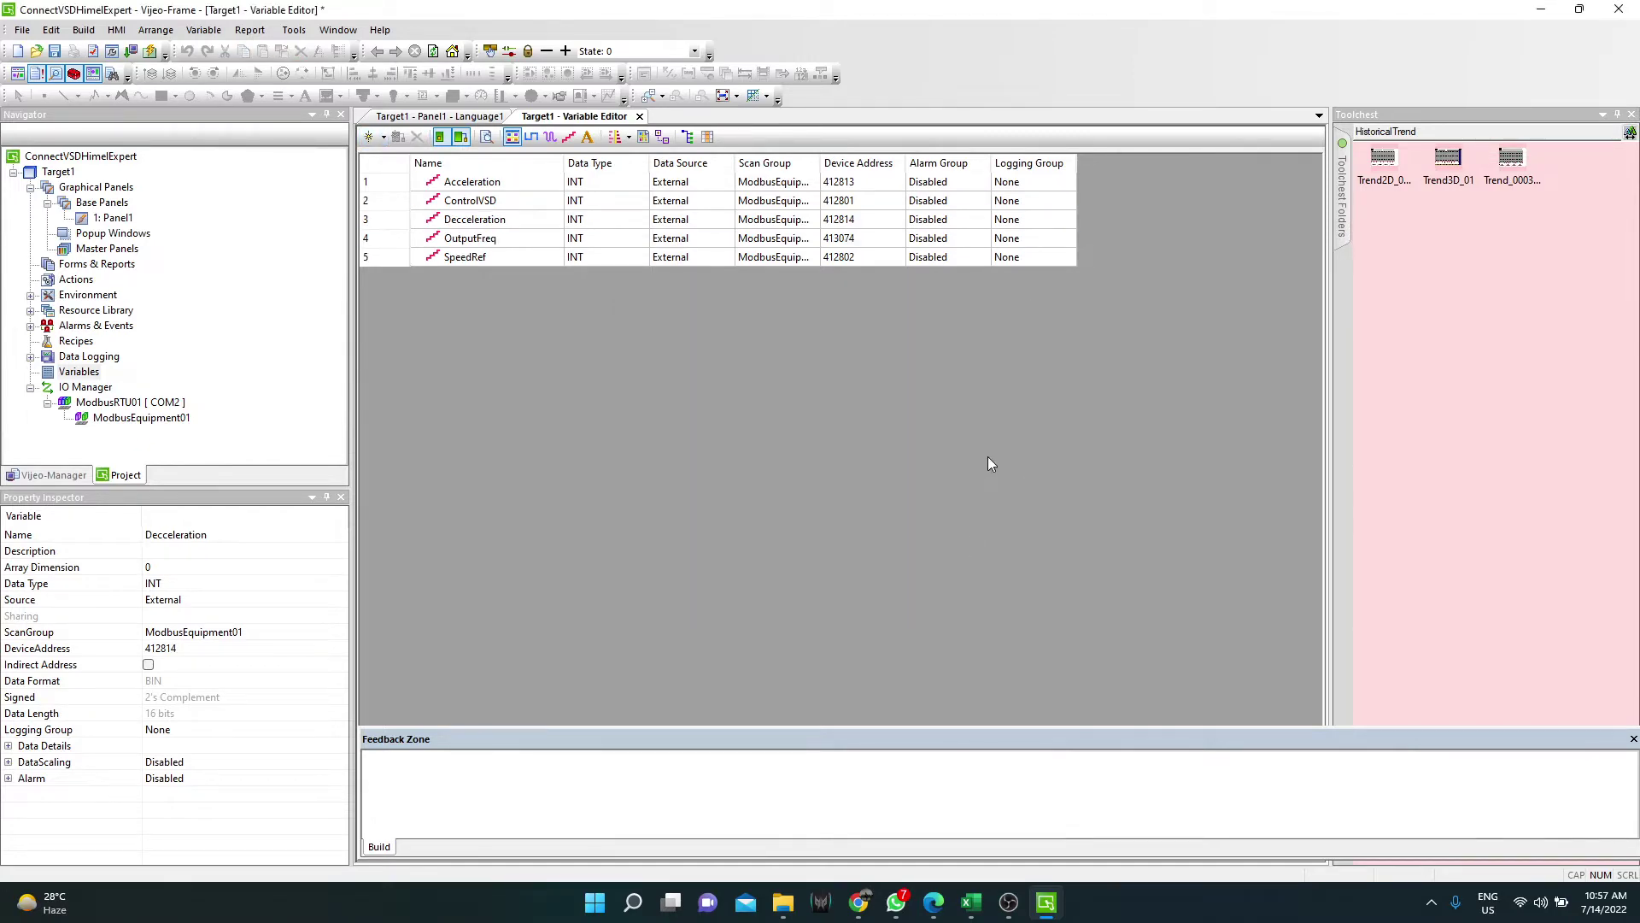
Open Panel1 and draw a switch about 100 by 100 near its upper-left corner, using the Bitmap category and green style 00002.
{"action": "double_click", "coordinate": [132, 221]}
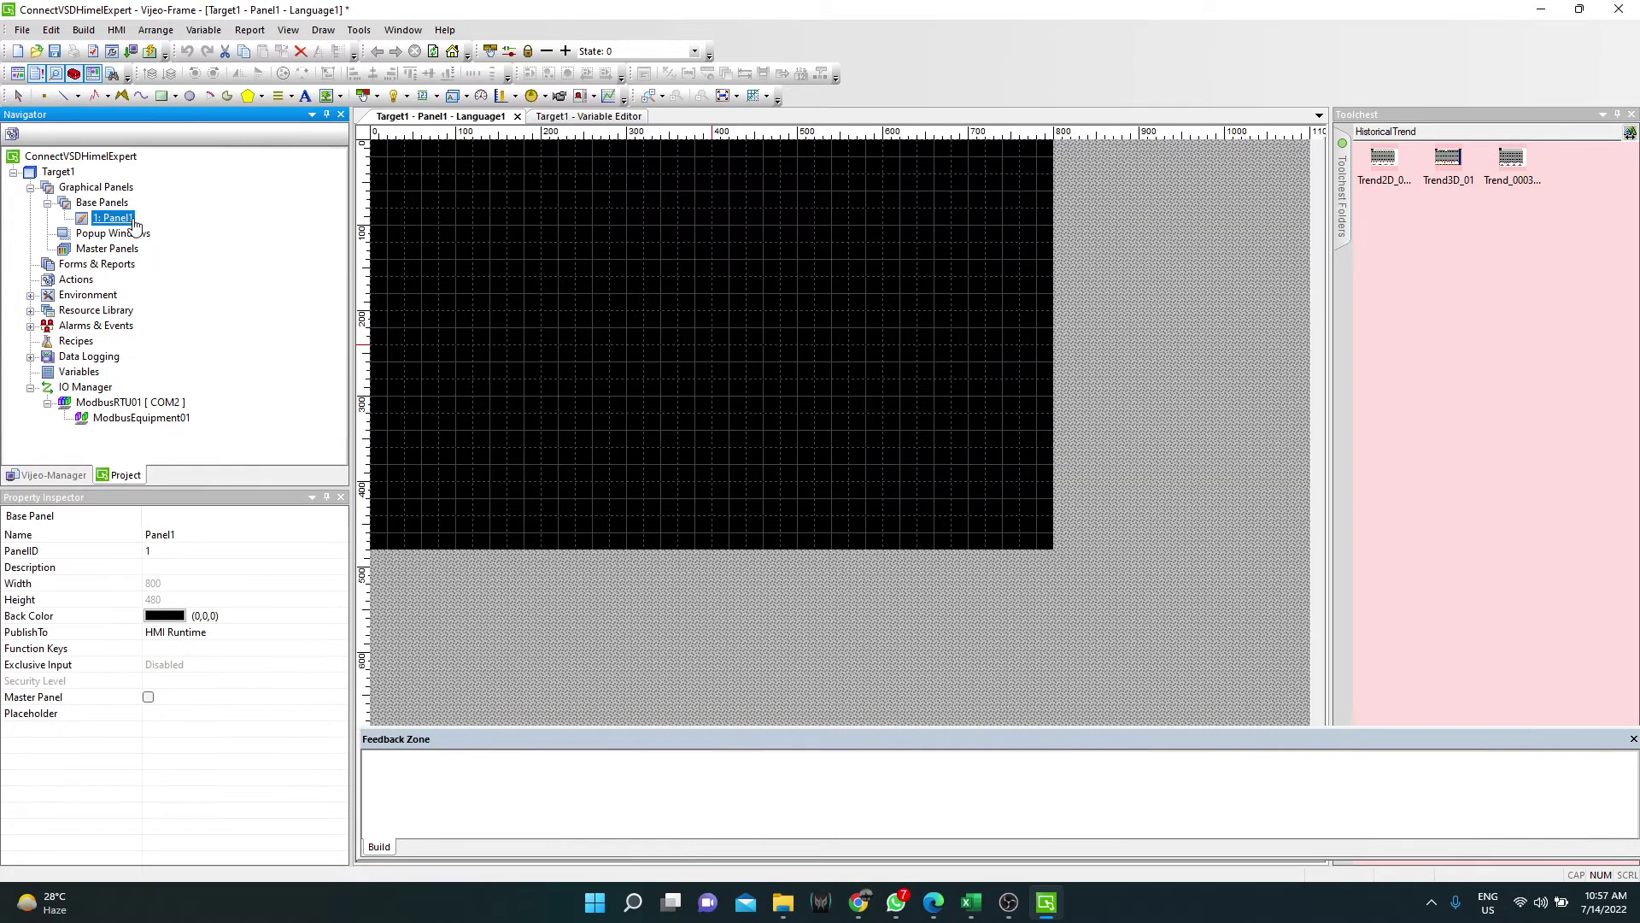
{"action": "left_click", "coordinate": [361, 96]}
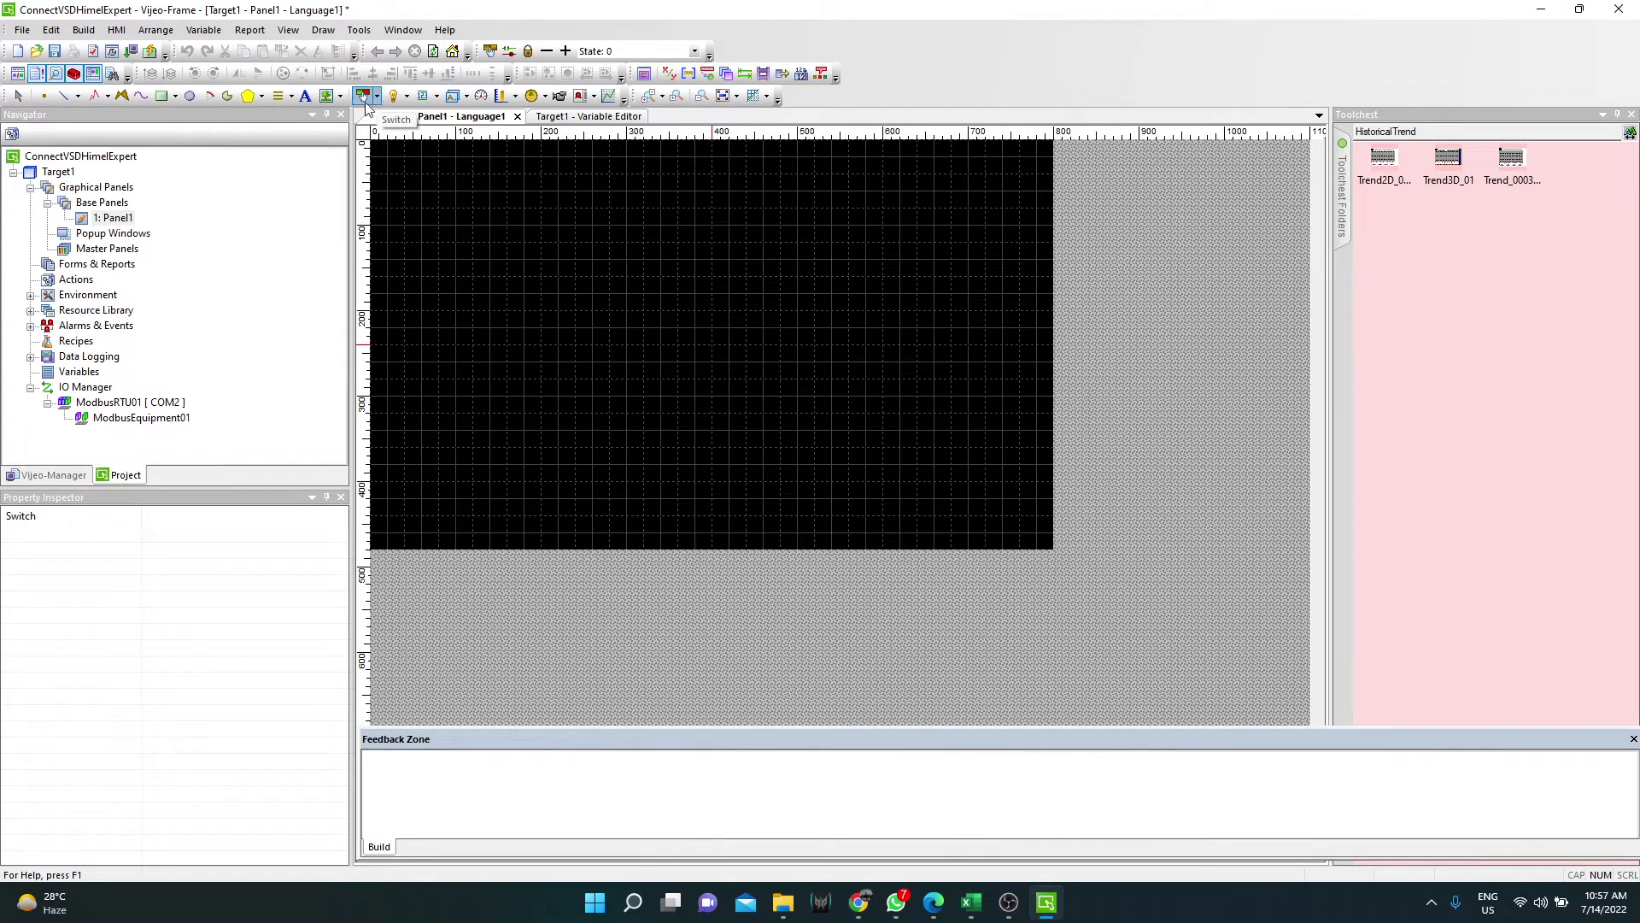
{"action": "left_click_drag", "start_coordinate": [405, 158], "coordinate": [493, 241]}
{"action": "left_click", "coordinate": [977, 238]}
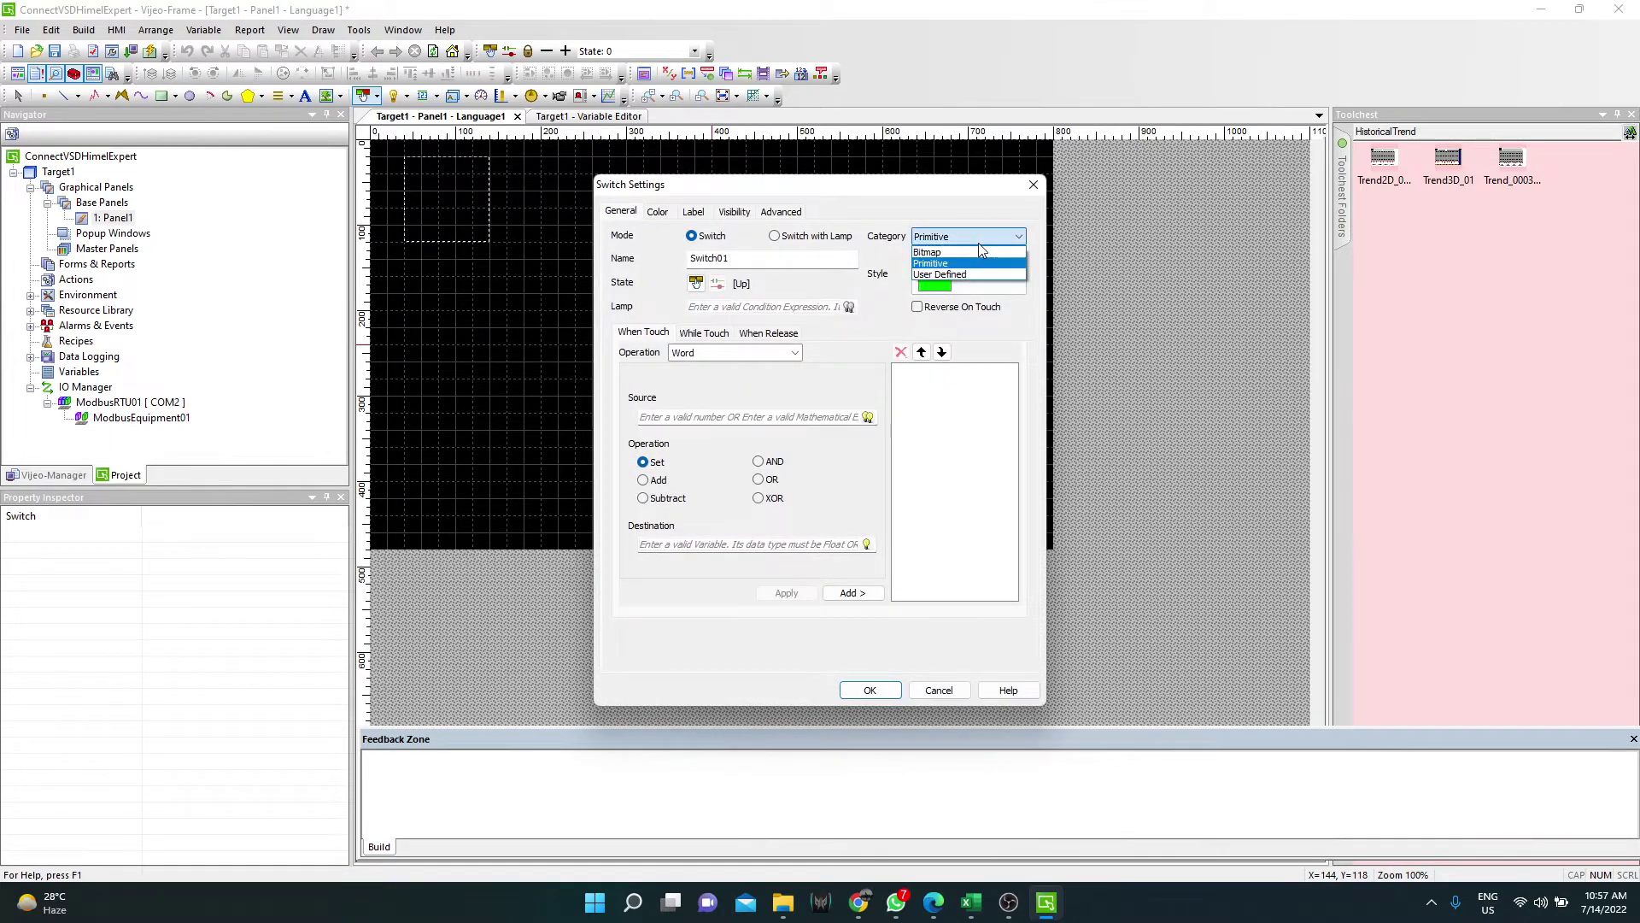
{"action": "left_click", "coordinate": [977, 251]}
{"action": "left_click", "coordinate": [1017, 276]}
{"action": "left_click", "coordinate": [953, 357]}
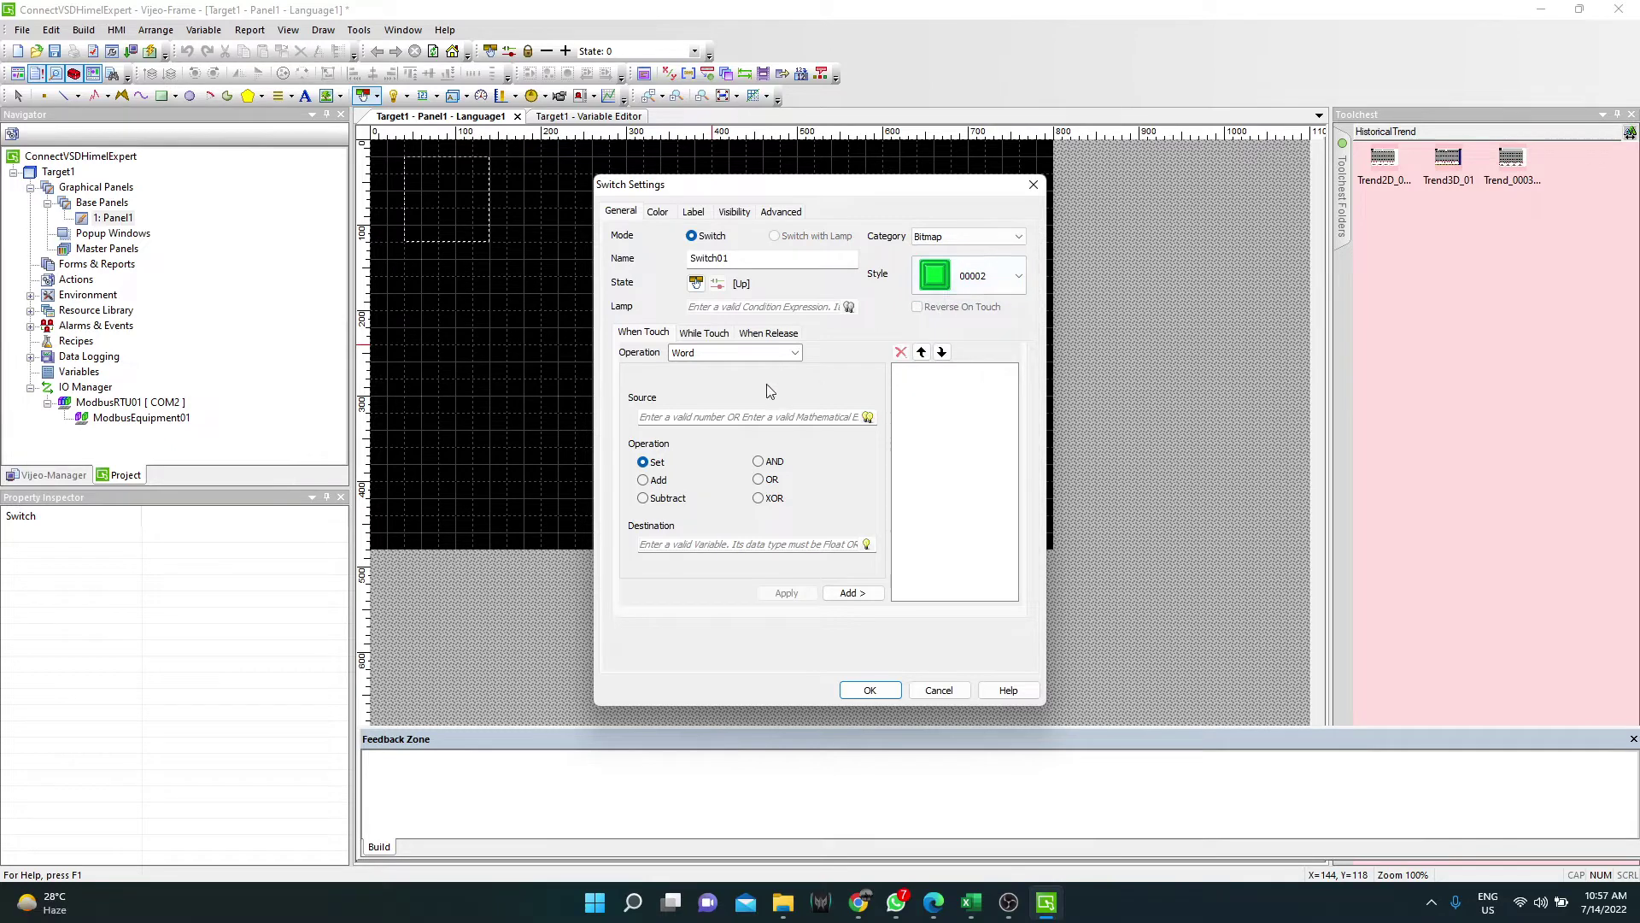
Set the external variable ControlVSD as the destination of the switch's word operation on touch.
{"action": "left_click", "coordinate": [867, 544]}
{"action": "left_click", "coordinate": [881, 652]}
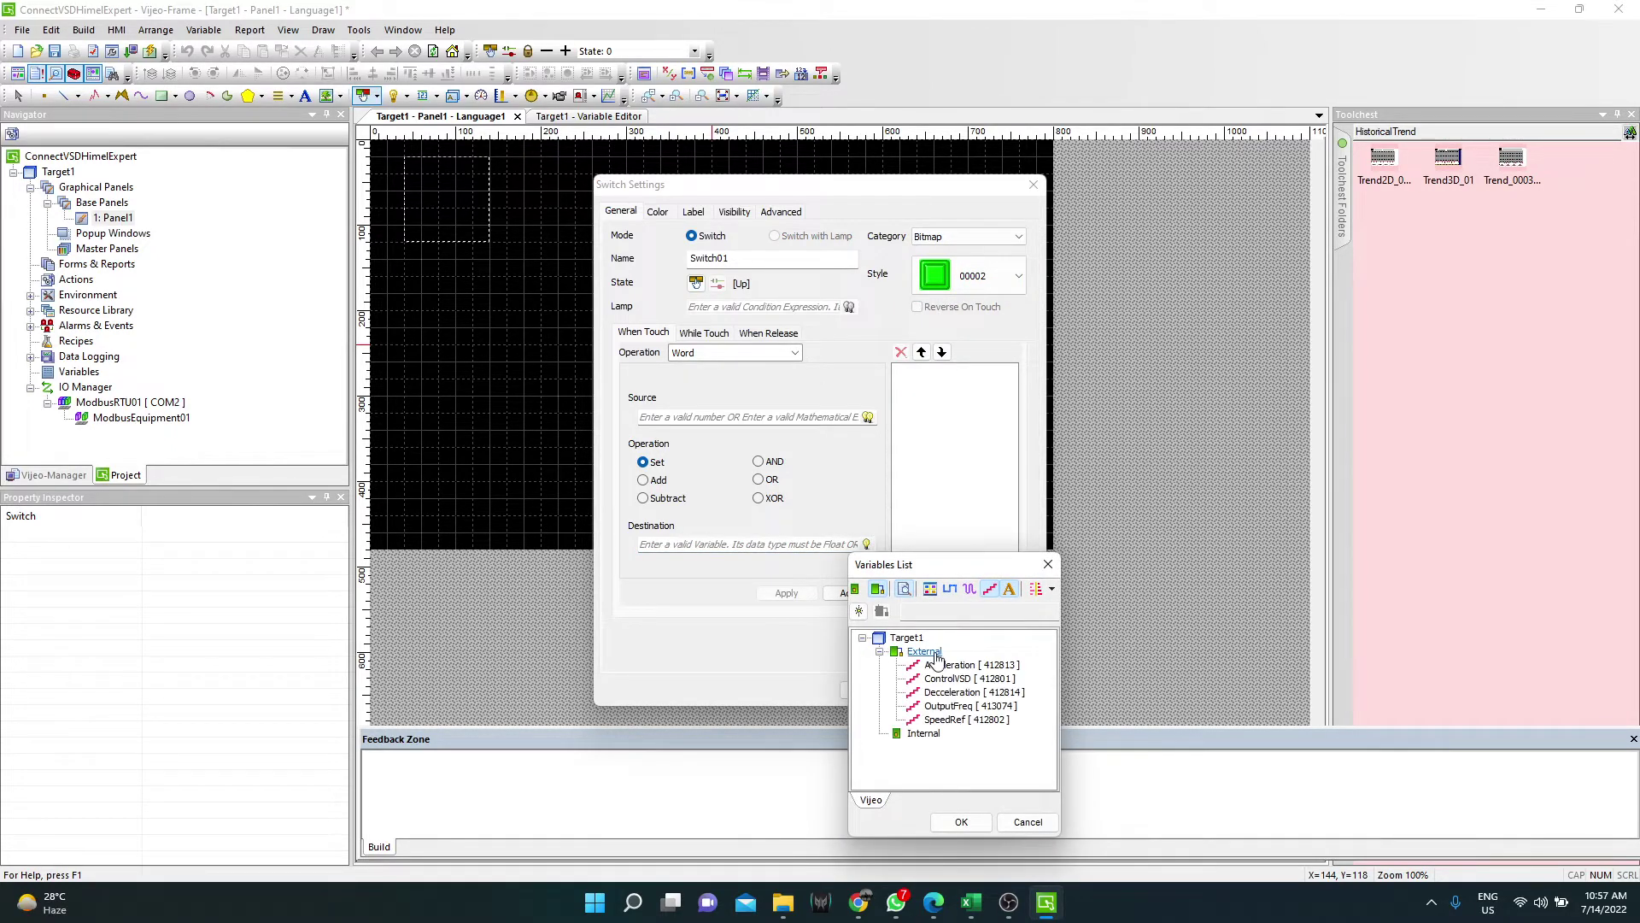
{"action": "left_click", "coordinate": [992, 680]}
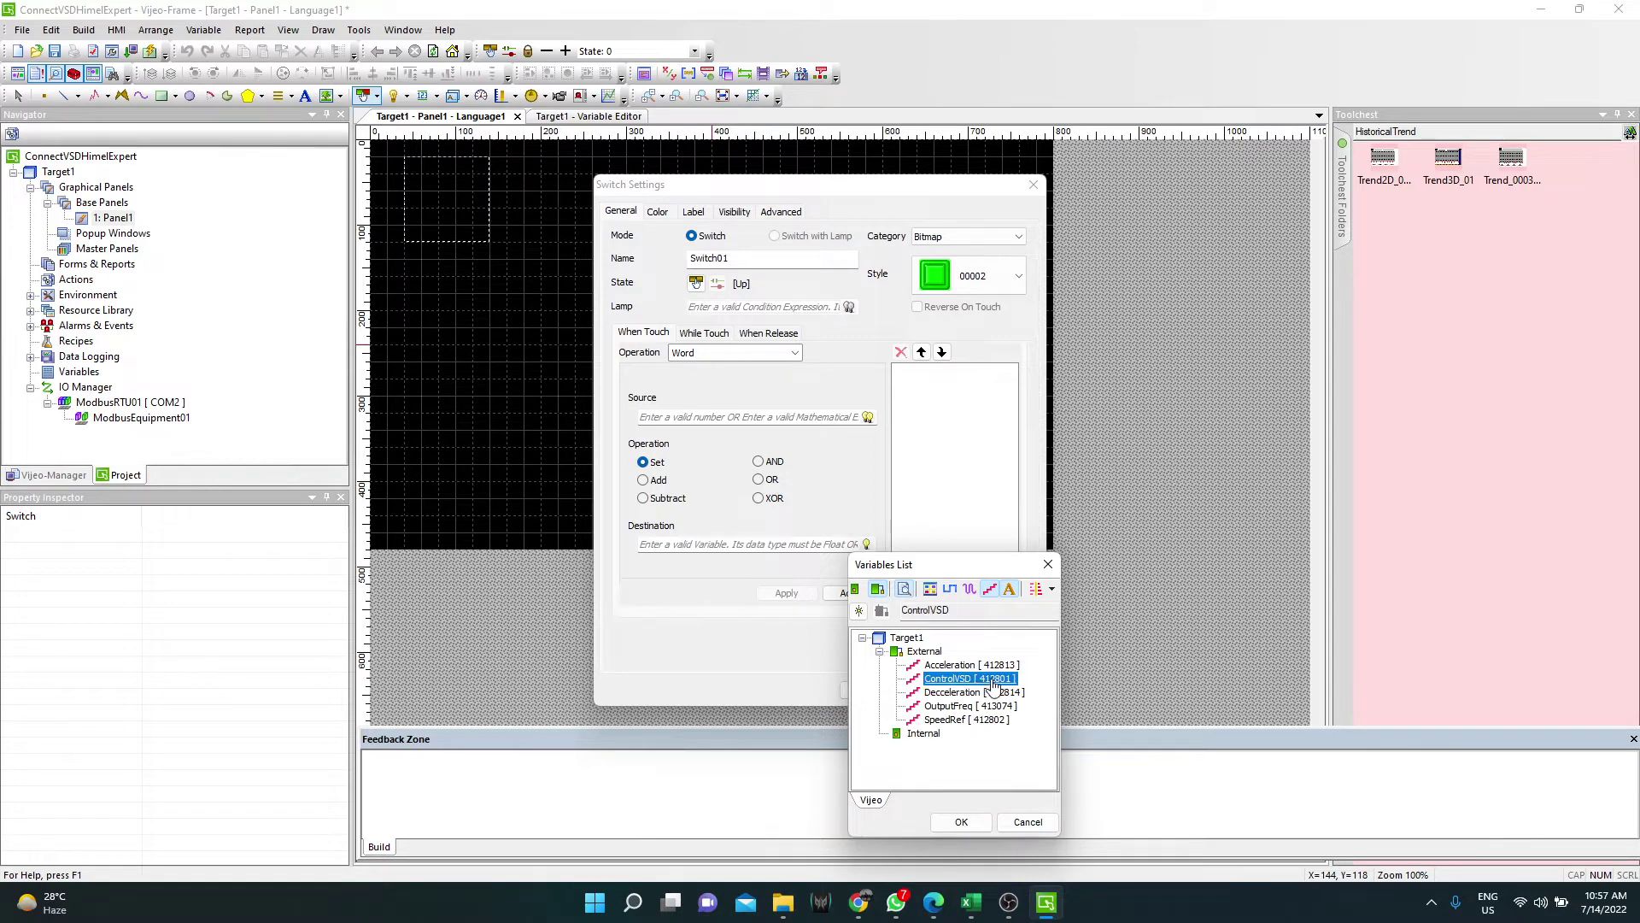
{"action": "left_click", "coordinate": [976, 825]}
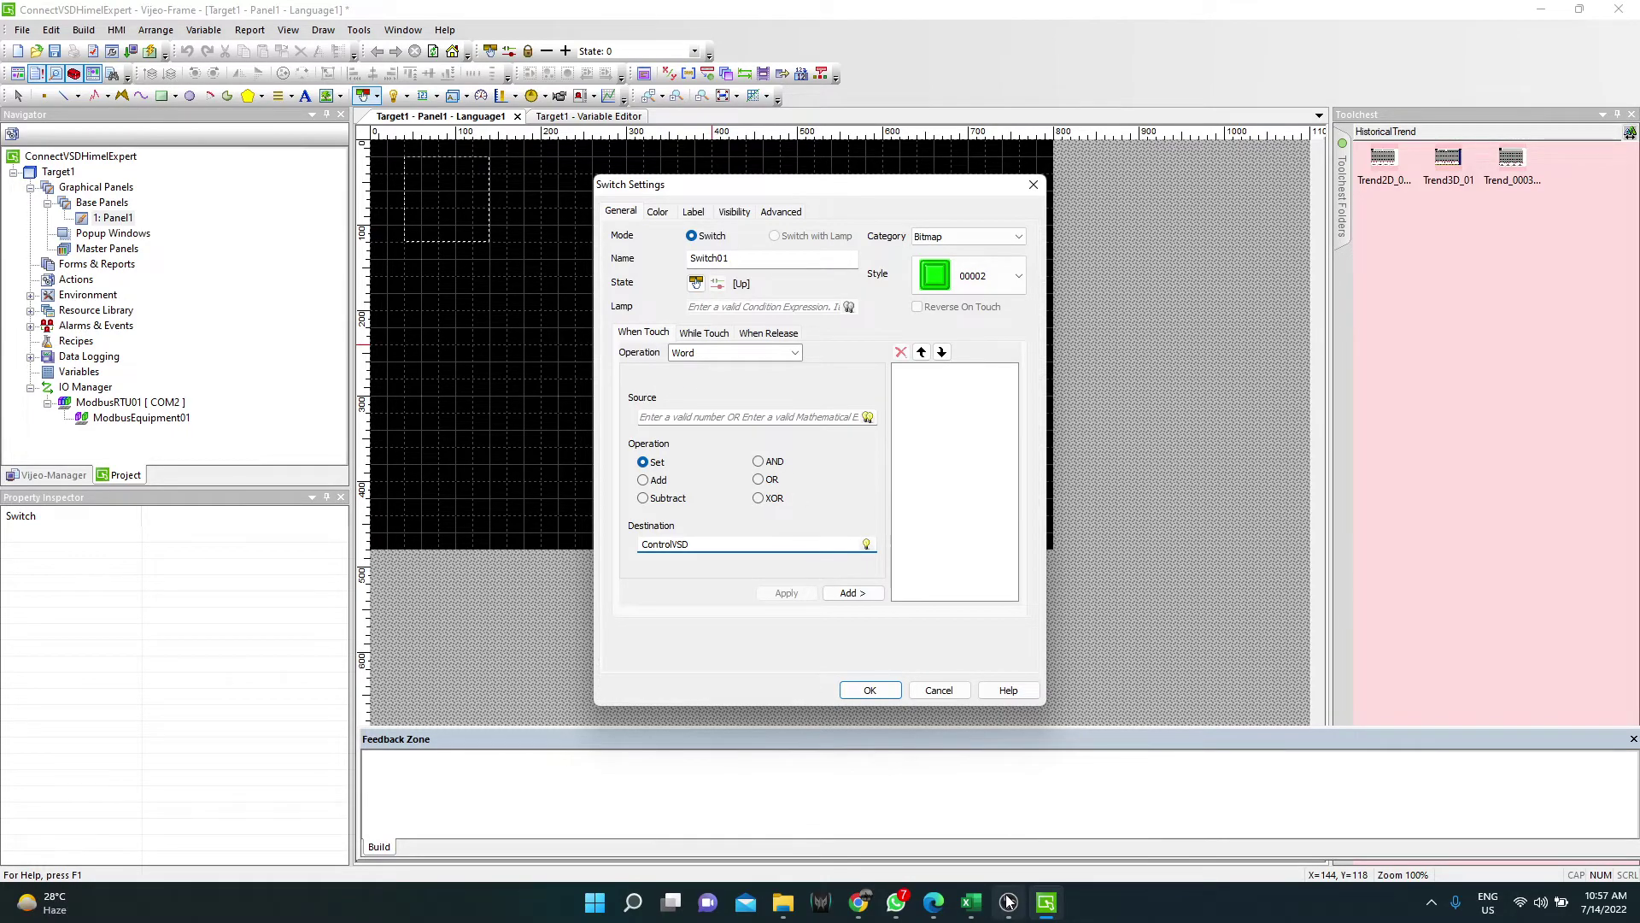
Look up the start forward code in the Excel control command row, and add a touch operation that sets ControlVSD to 7.
{"action": "left_click", "coordinate": [971, 903]}
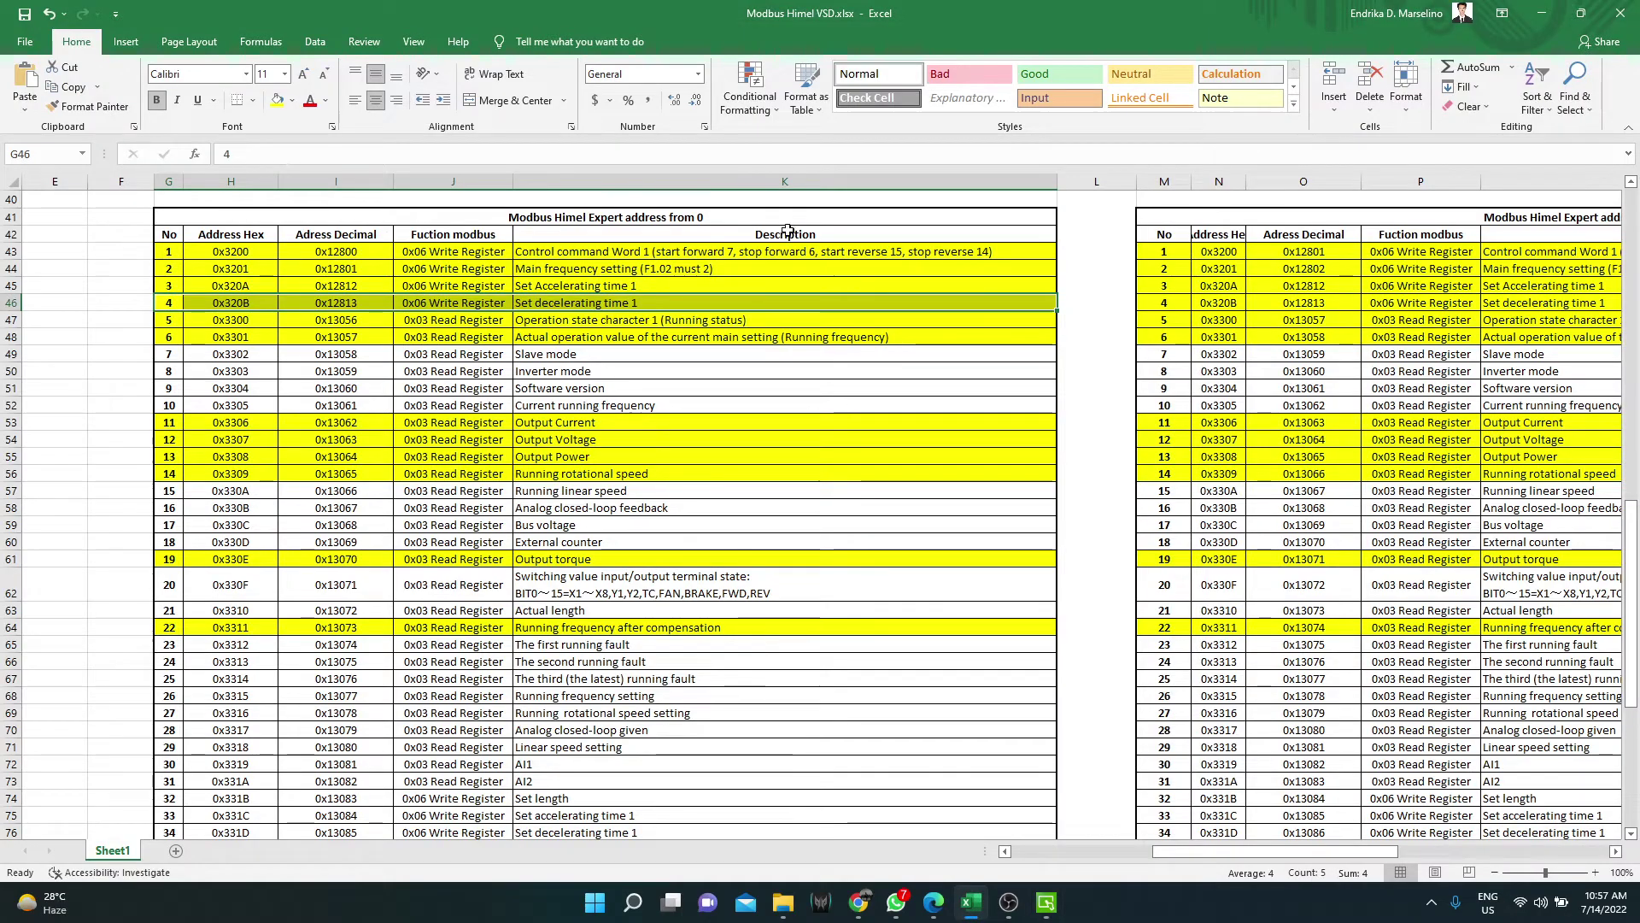
{"action": "double_click", "coordinate": [733, 251]}
{"action": "left_click_drag", "start_coordinate": [733, 251], "coordinate": [656, 250]}
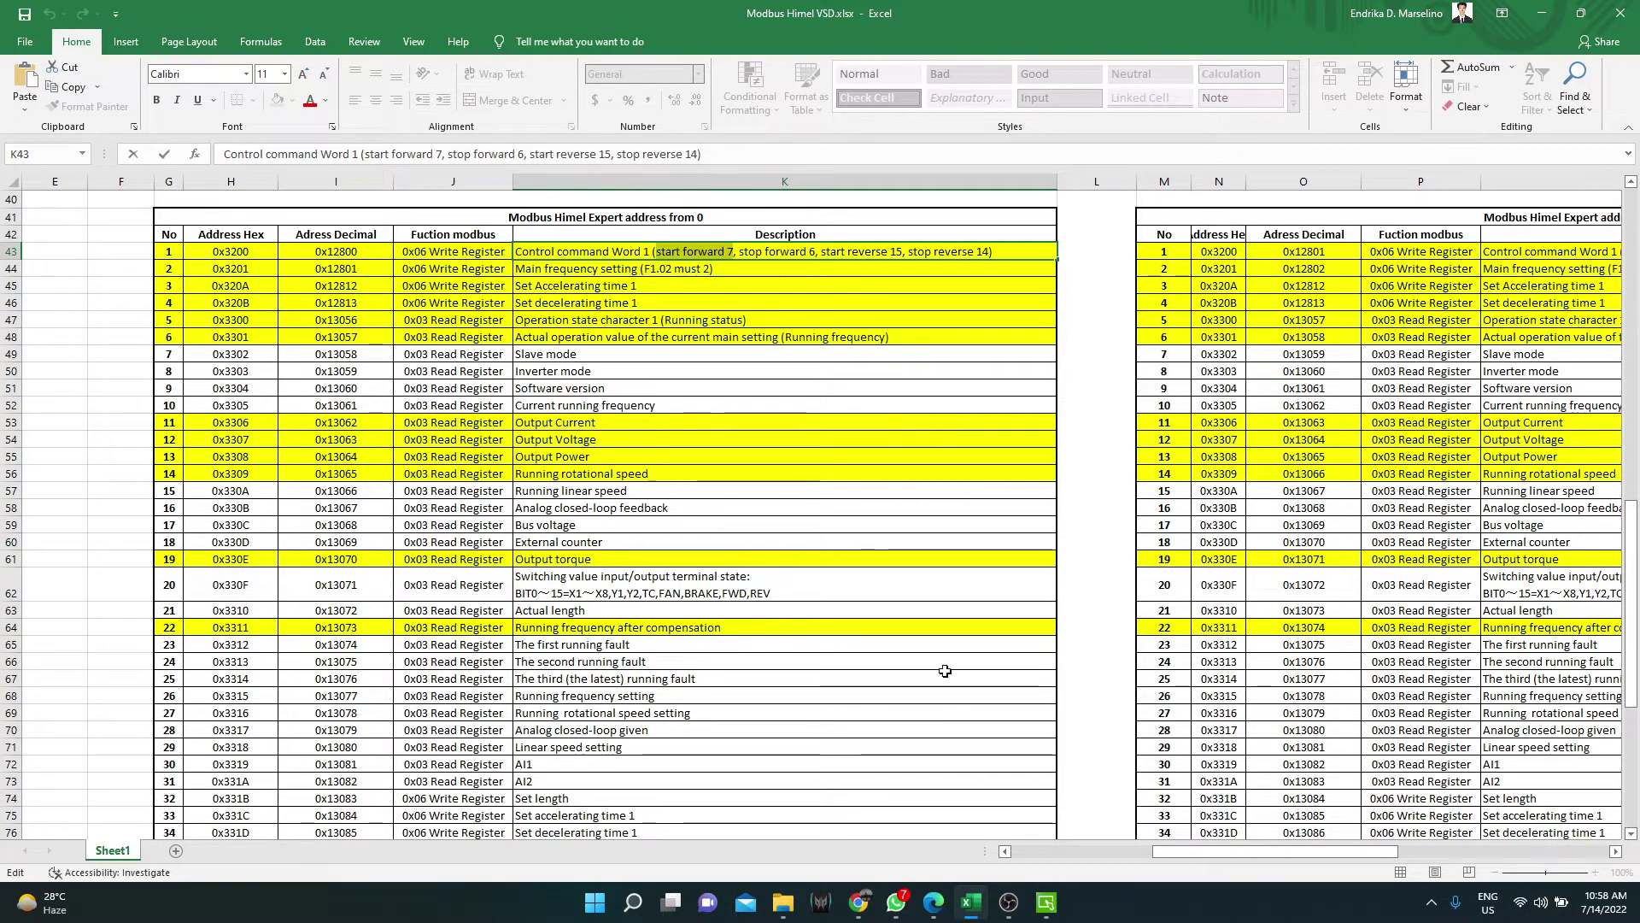
{"action": "left_click", "coordinate": [1046, 902]}
{"action": "left_click", "coordinate": [760, 417]}
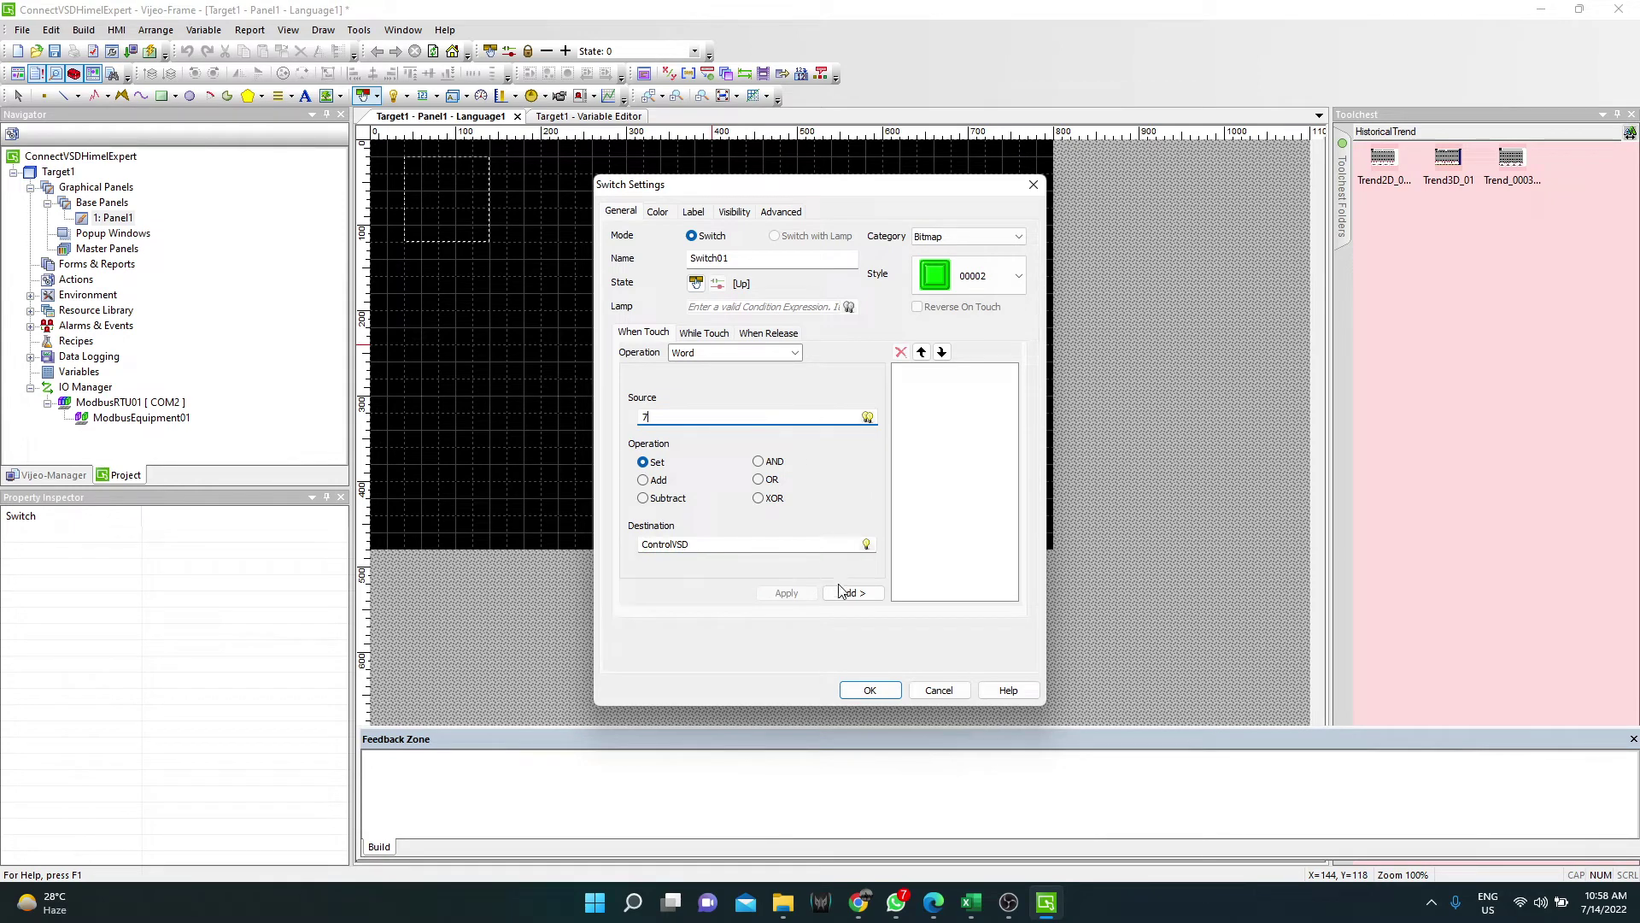
{"action": "left_click", "coordinate": [850, 593]}
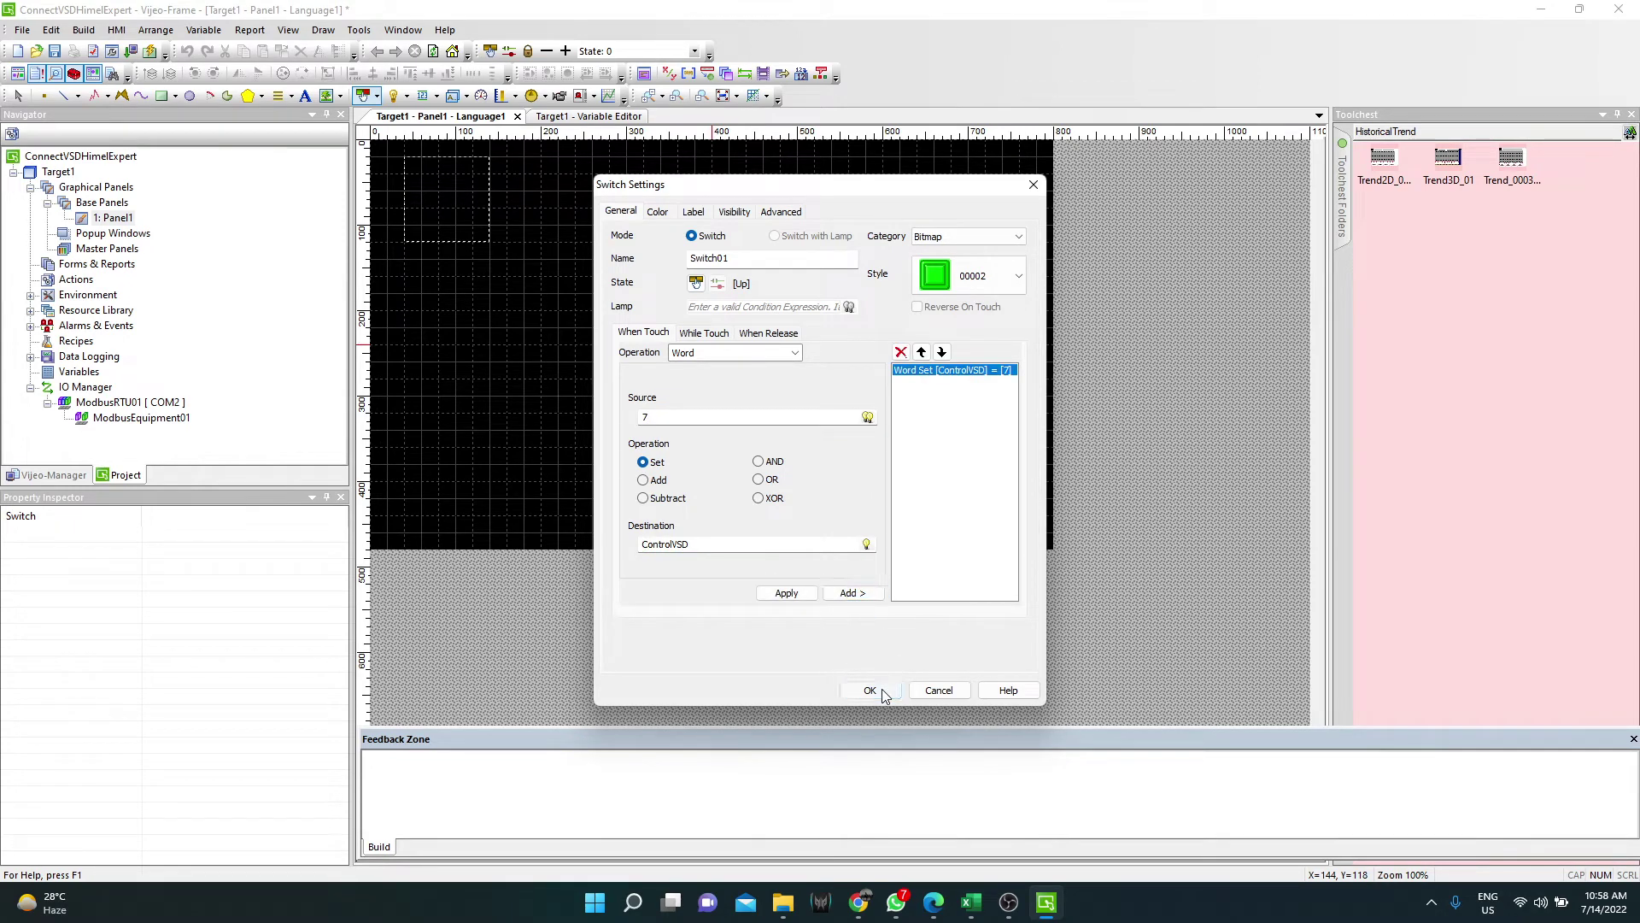
Name the switch Foward and apply its settings to place it on the panel.
{"action": "left_click", "coordinate": [762, 260]}
{"action": "double_click", "coordinate": [762, 261]}
{"action": "key", "text": "BackSpace"}
{"action": "left_click", "coordinate": [867, 690]}
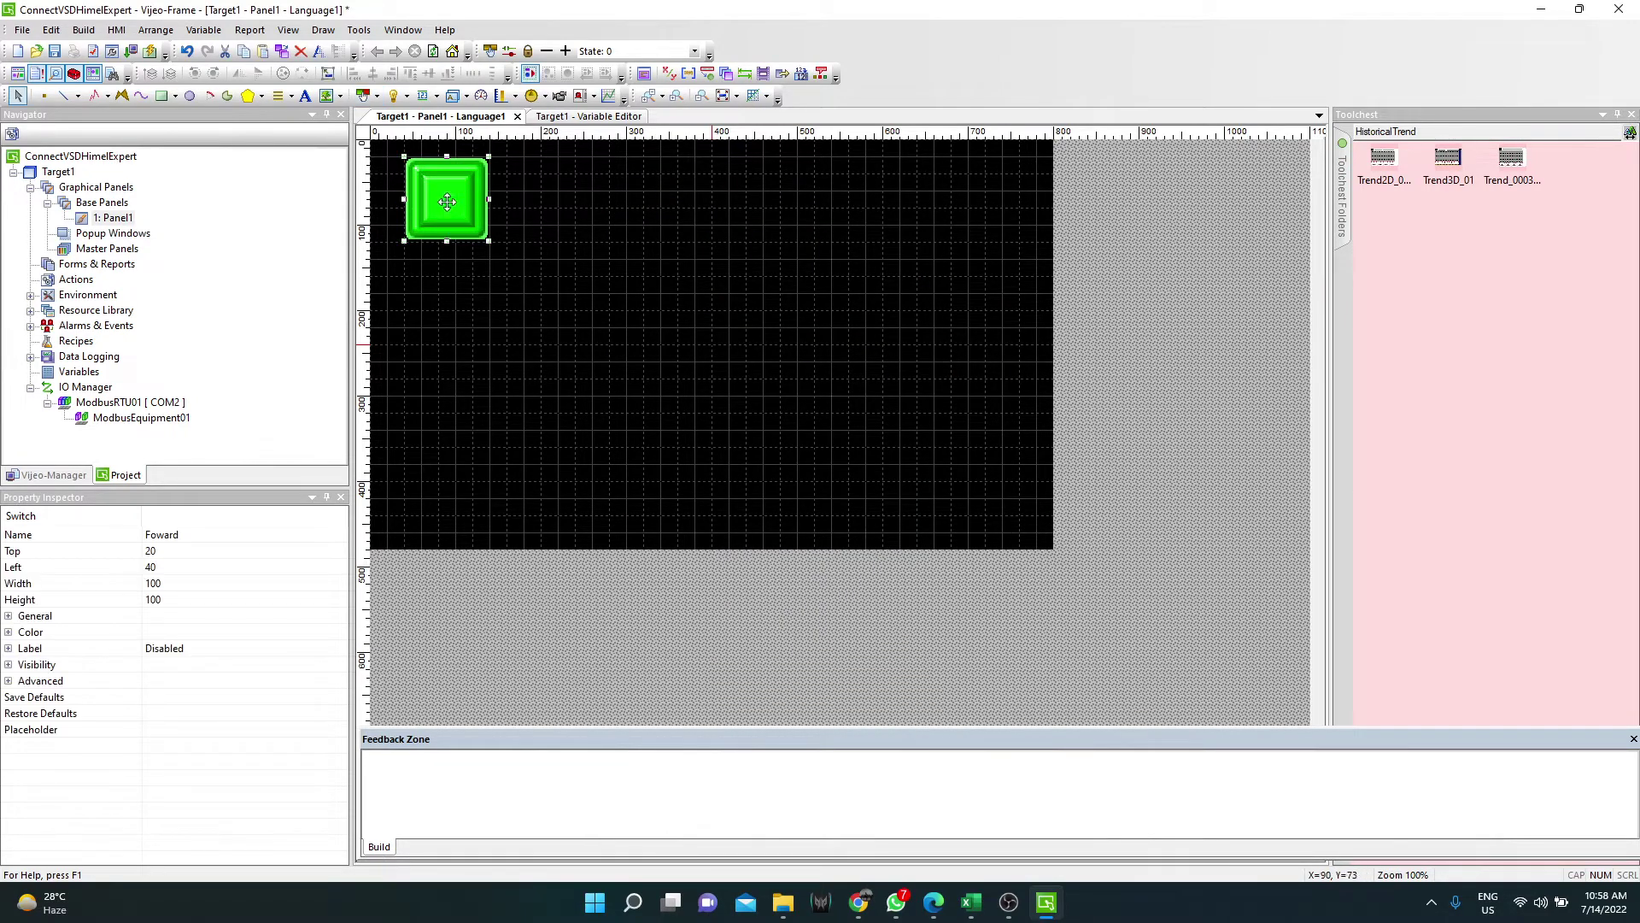
Move the Foward switch to left 60, top 100, and place a copy below it at left 60, top 260.
{"action": "left_click_drag", "start_coordinate": [468, 272], "coordinate": [465, 272]}
{"action": "right_click", "coordinate": [465, 271]}
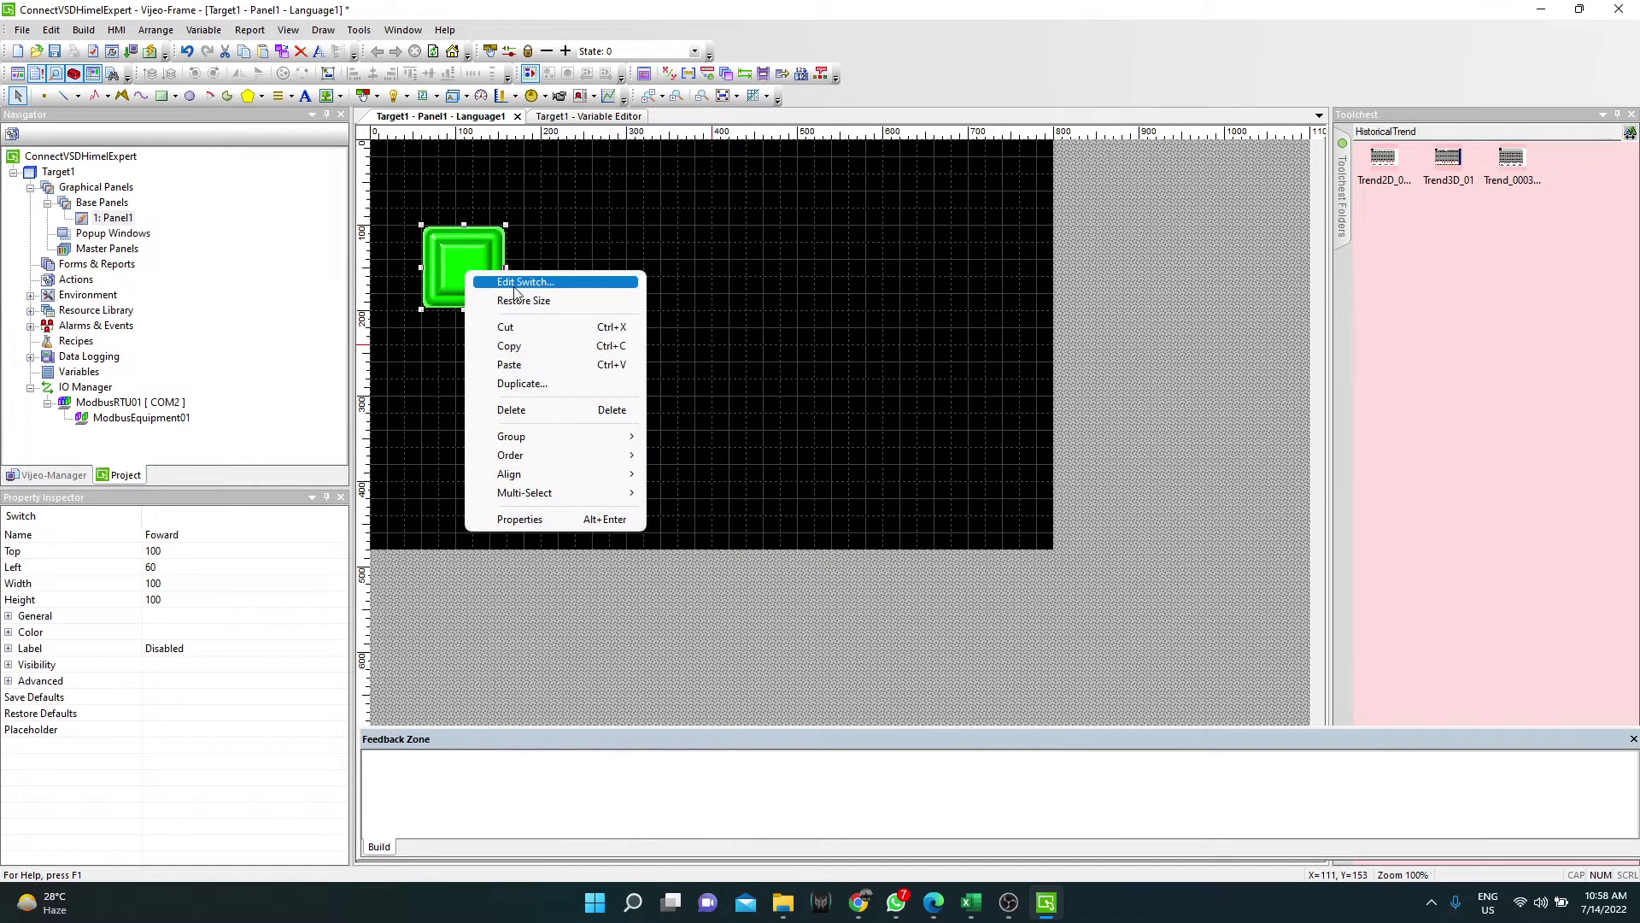
{"action": "left_click", "coordinate": [540, 346]}
{"action": "right_click", "coordinate": [644, 297]}
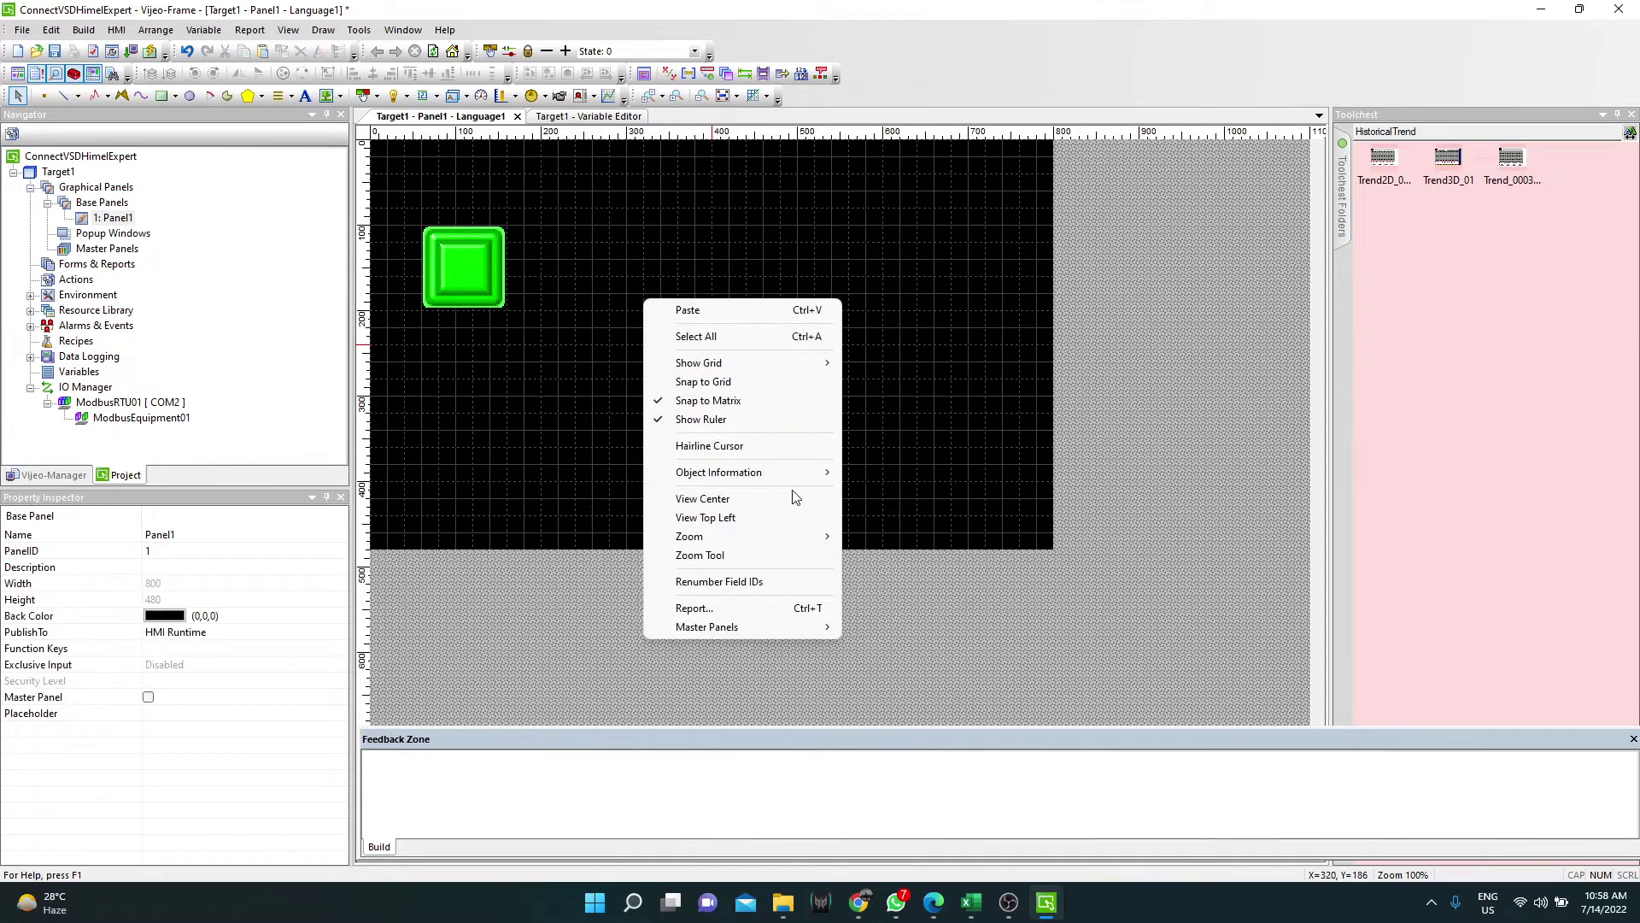
{"action": "left_click", "coordinate": [663, 310]}
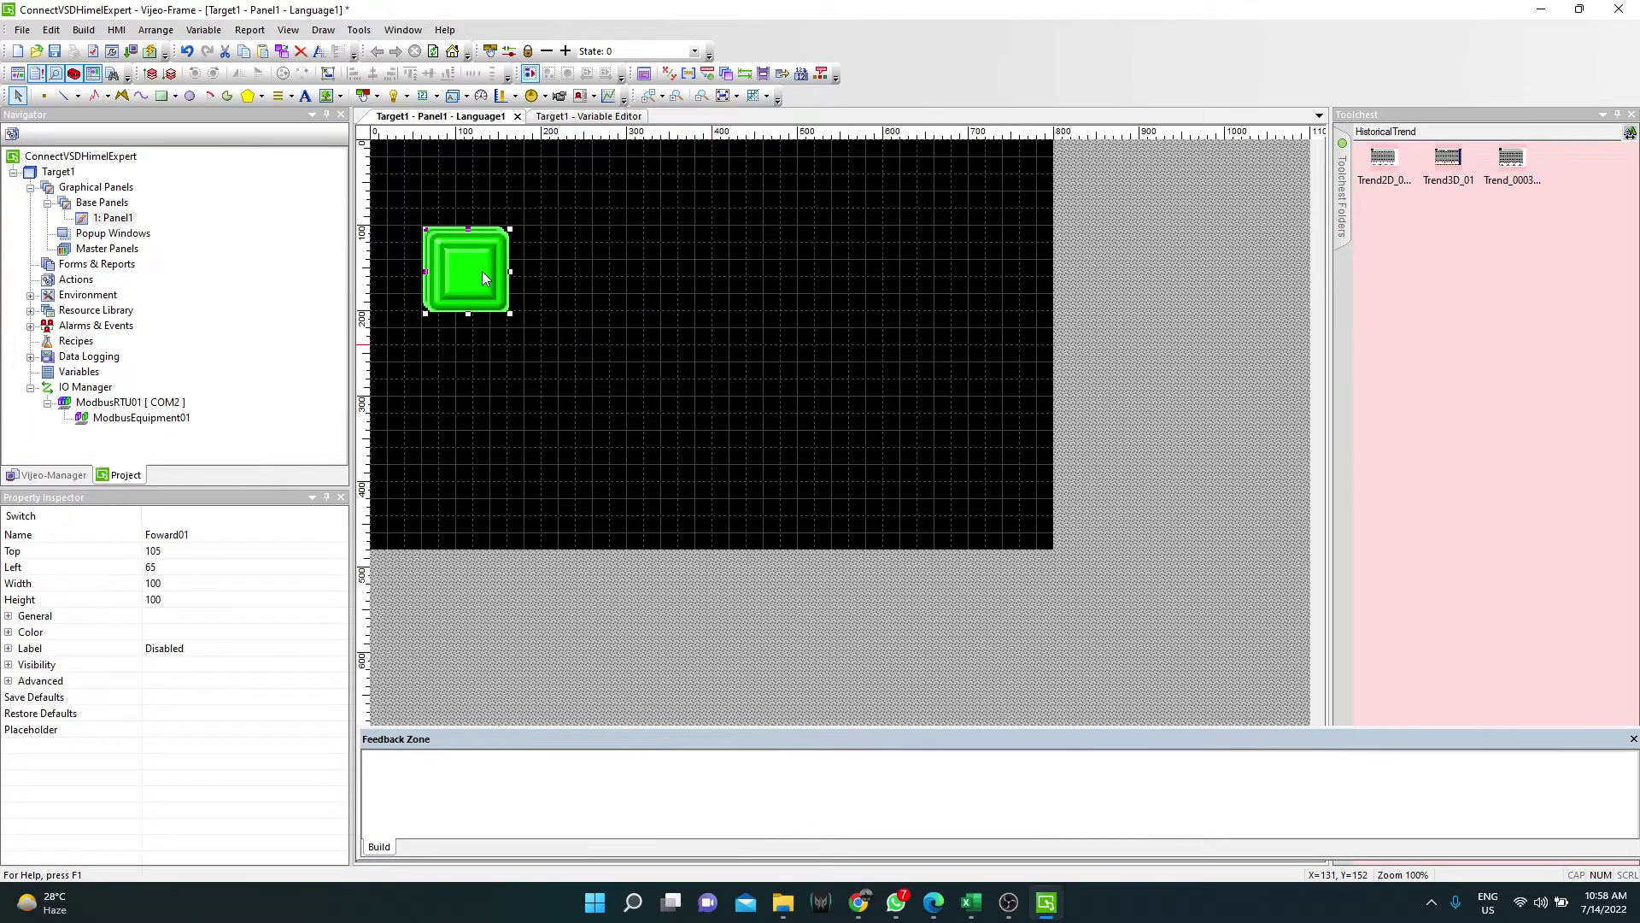
{"action": "left_click_drag", "start_coordinate": [479, 391], "coordinate": [479, 408]}
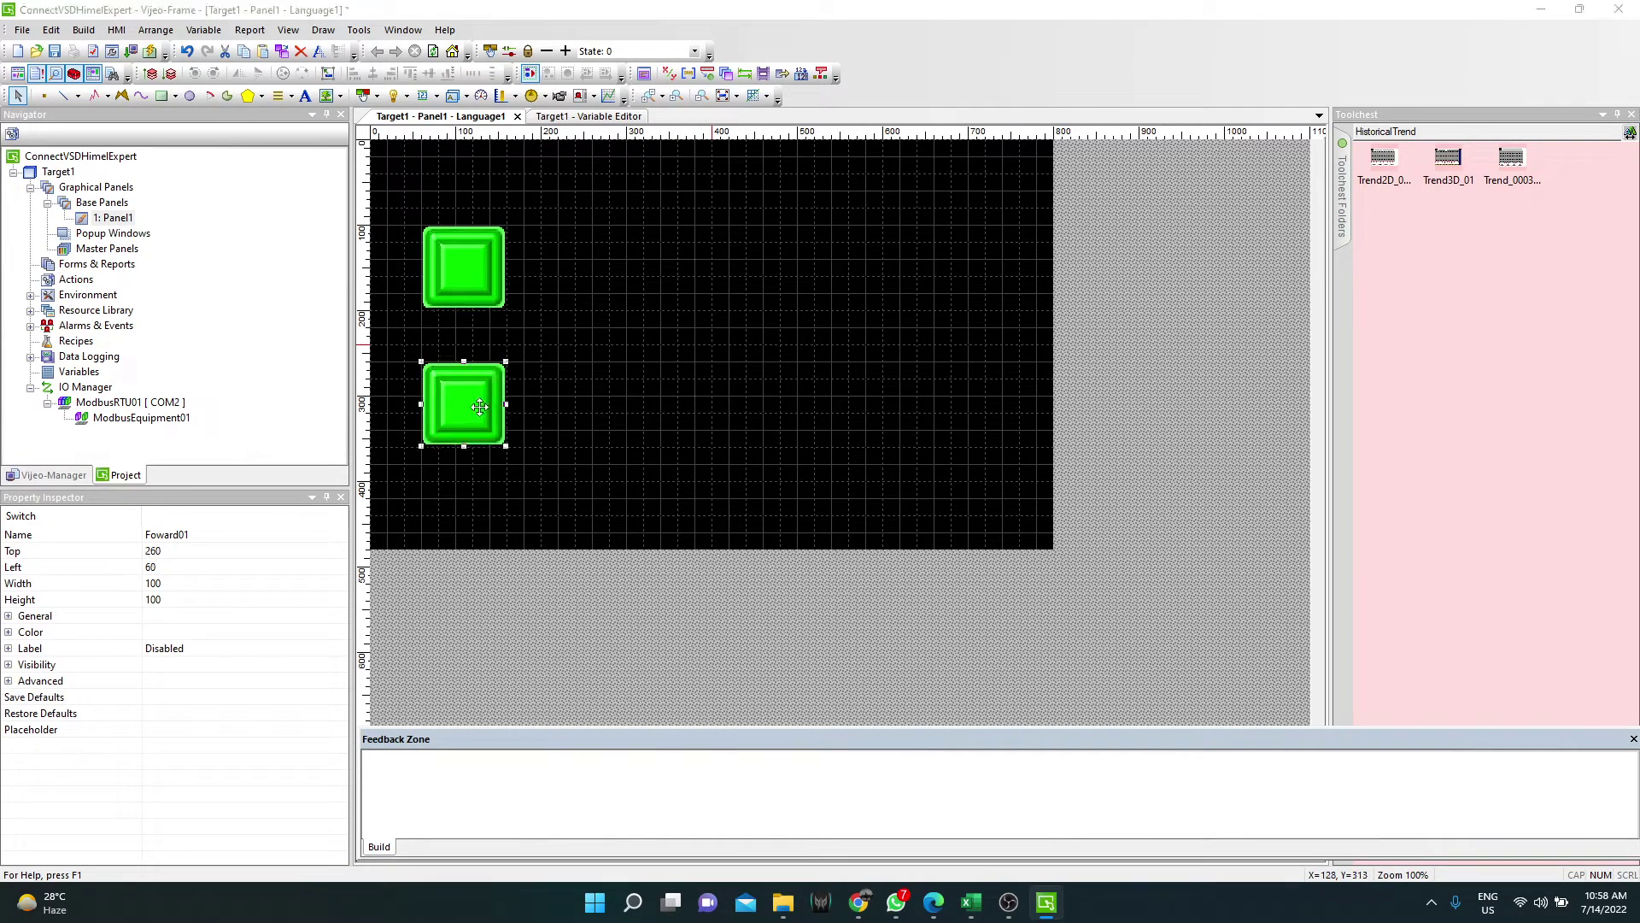
Rename the copied lower switch to Reverse and delete its Word Set operation for ControlVSD.
{"action": "double_click", "coordinate": [480, 406]}
{"action": "double_click", "coordinate": [744, 261]}
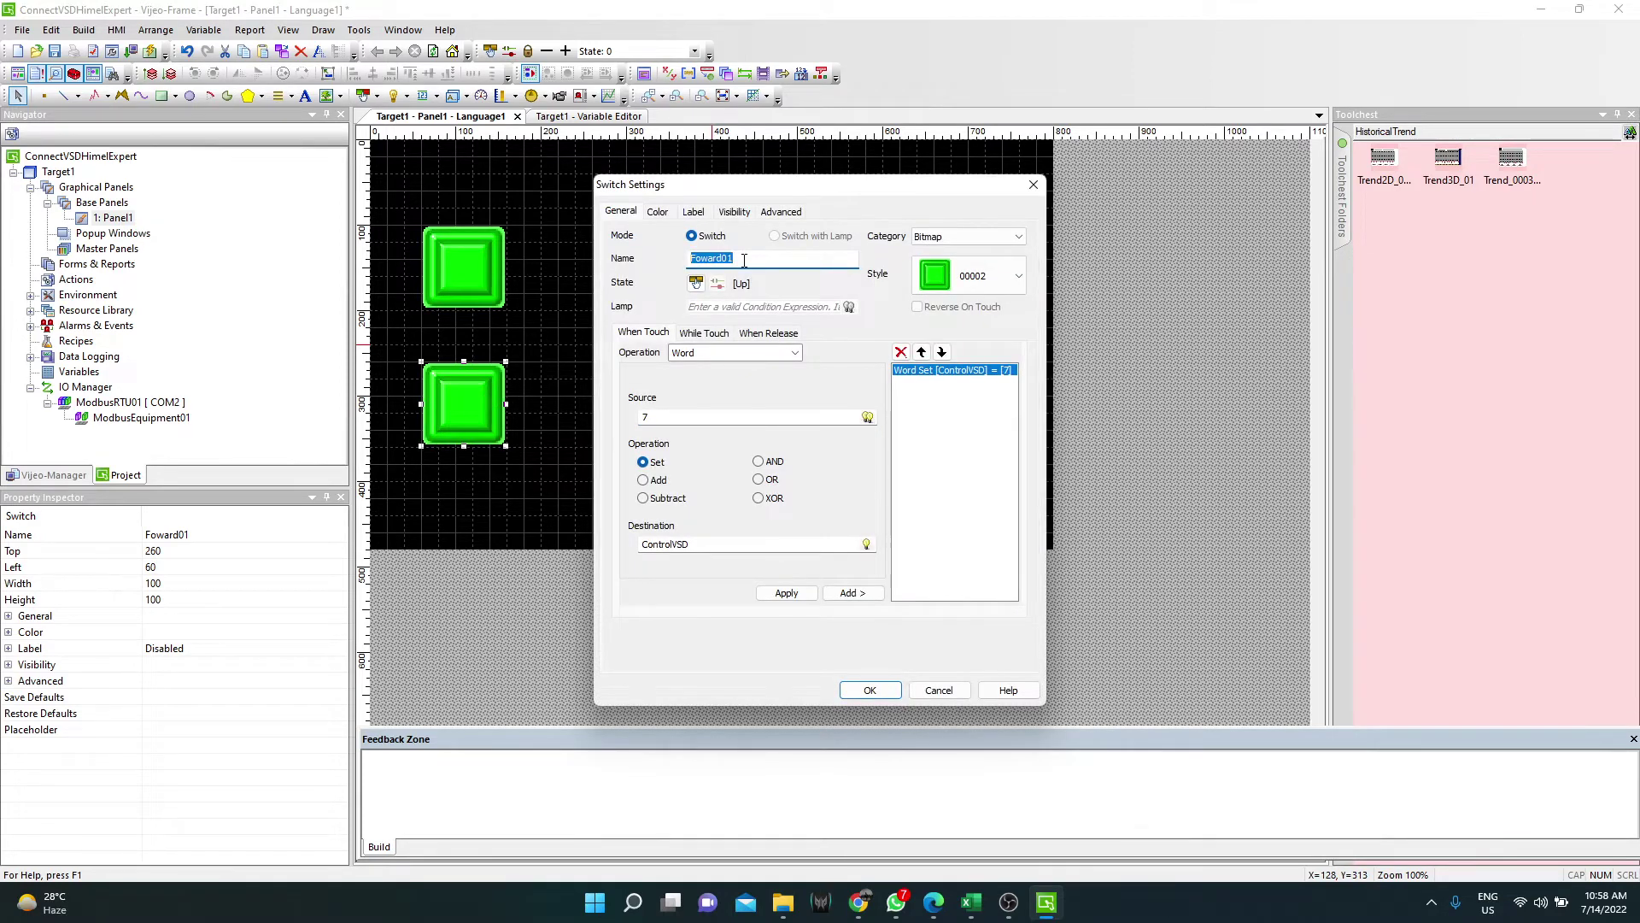
{"action": "type", "text": "Reverse"}
{"action": "left_click", "coordinate": [900, 351]}
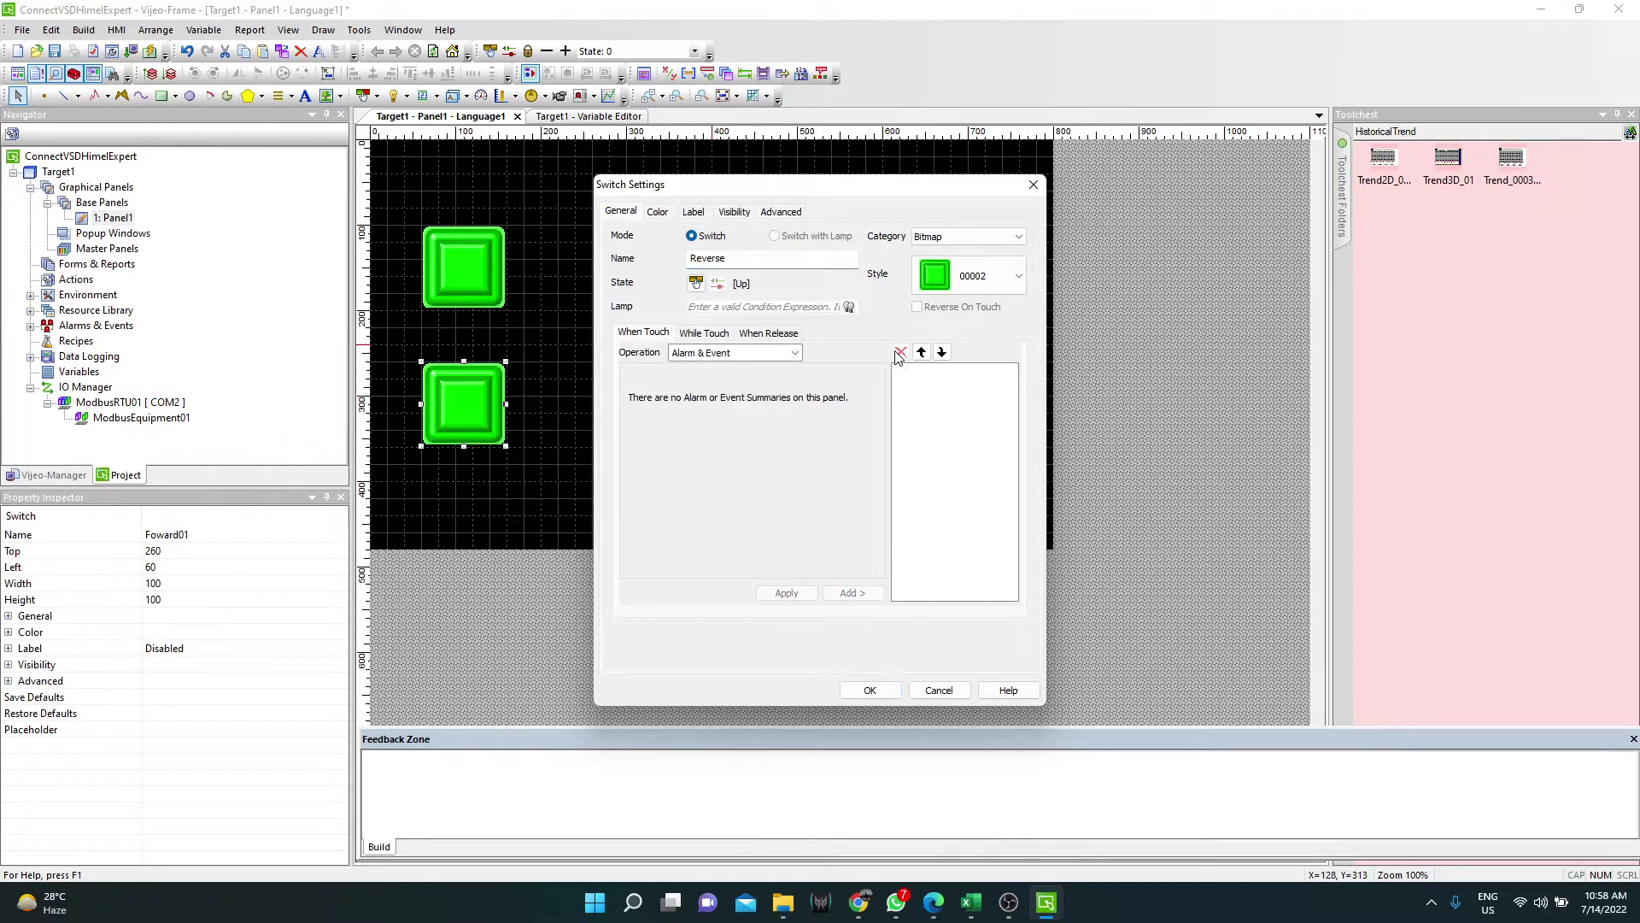
Choose a Word Set touch operation for the Reverse switch with the external variable ControlVSD as its destination.
{"action": "left_click", "coordinate": [785, 354]}
{"action": "left_click", "coordinate": [788, 369]}
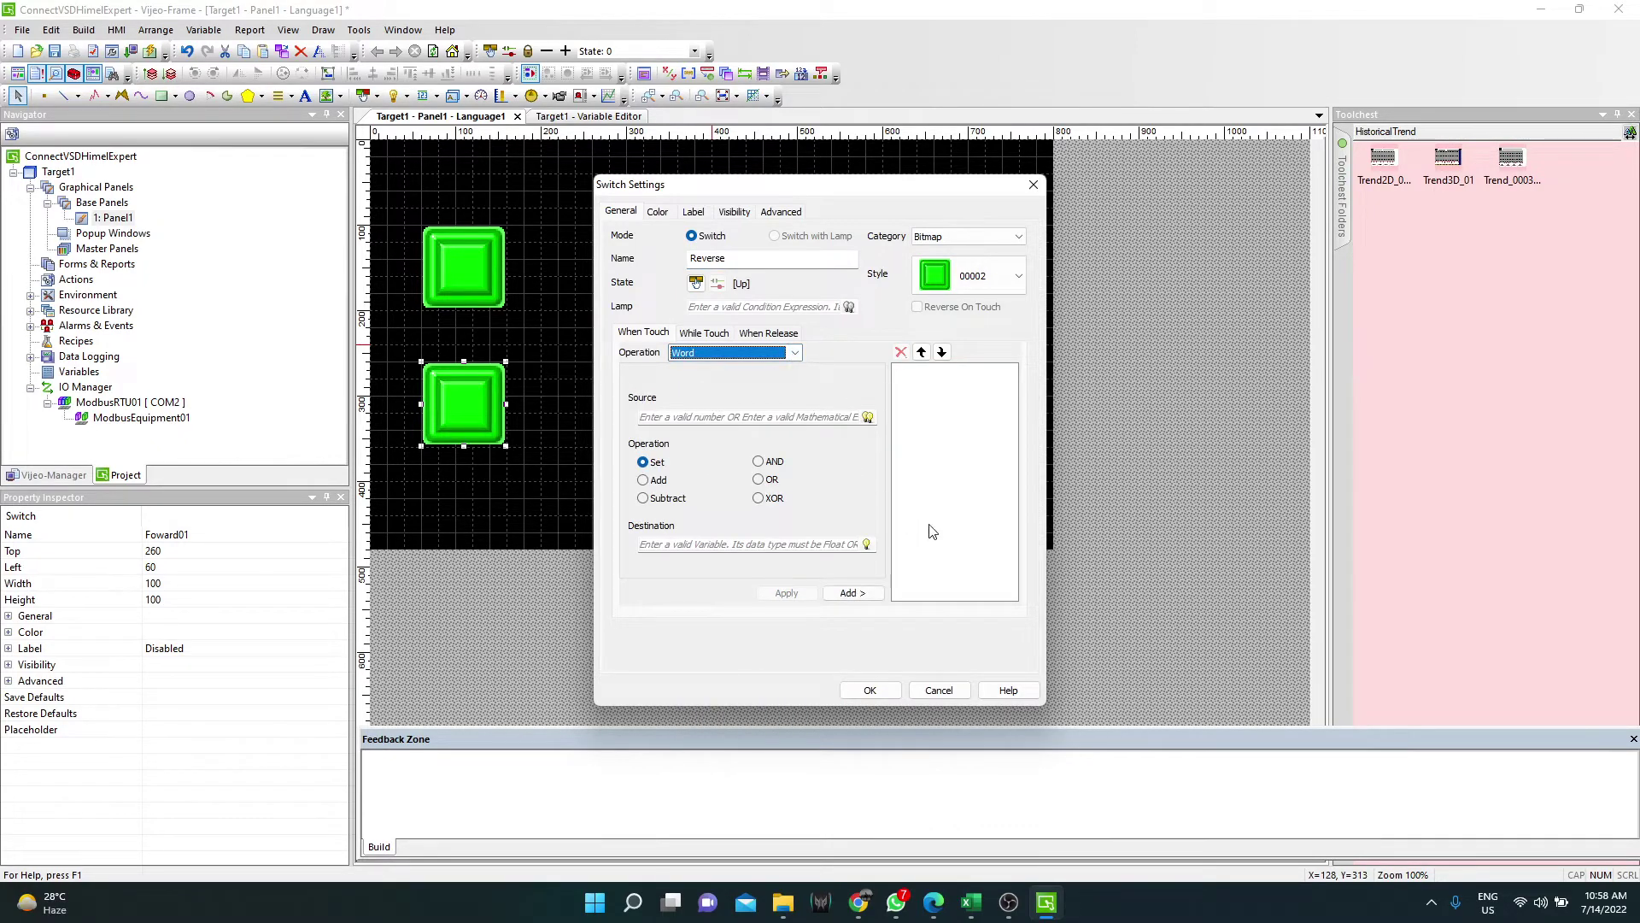
{"action": "left_click", "coordinate": [866, 544]}
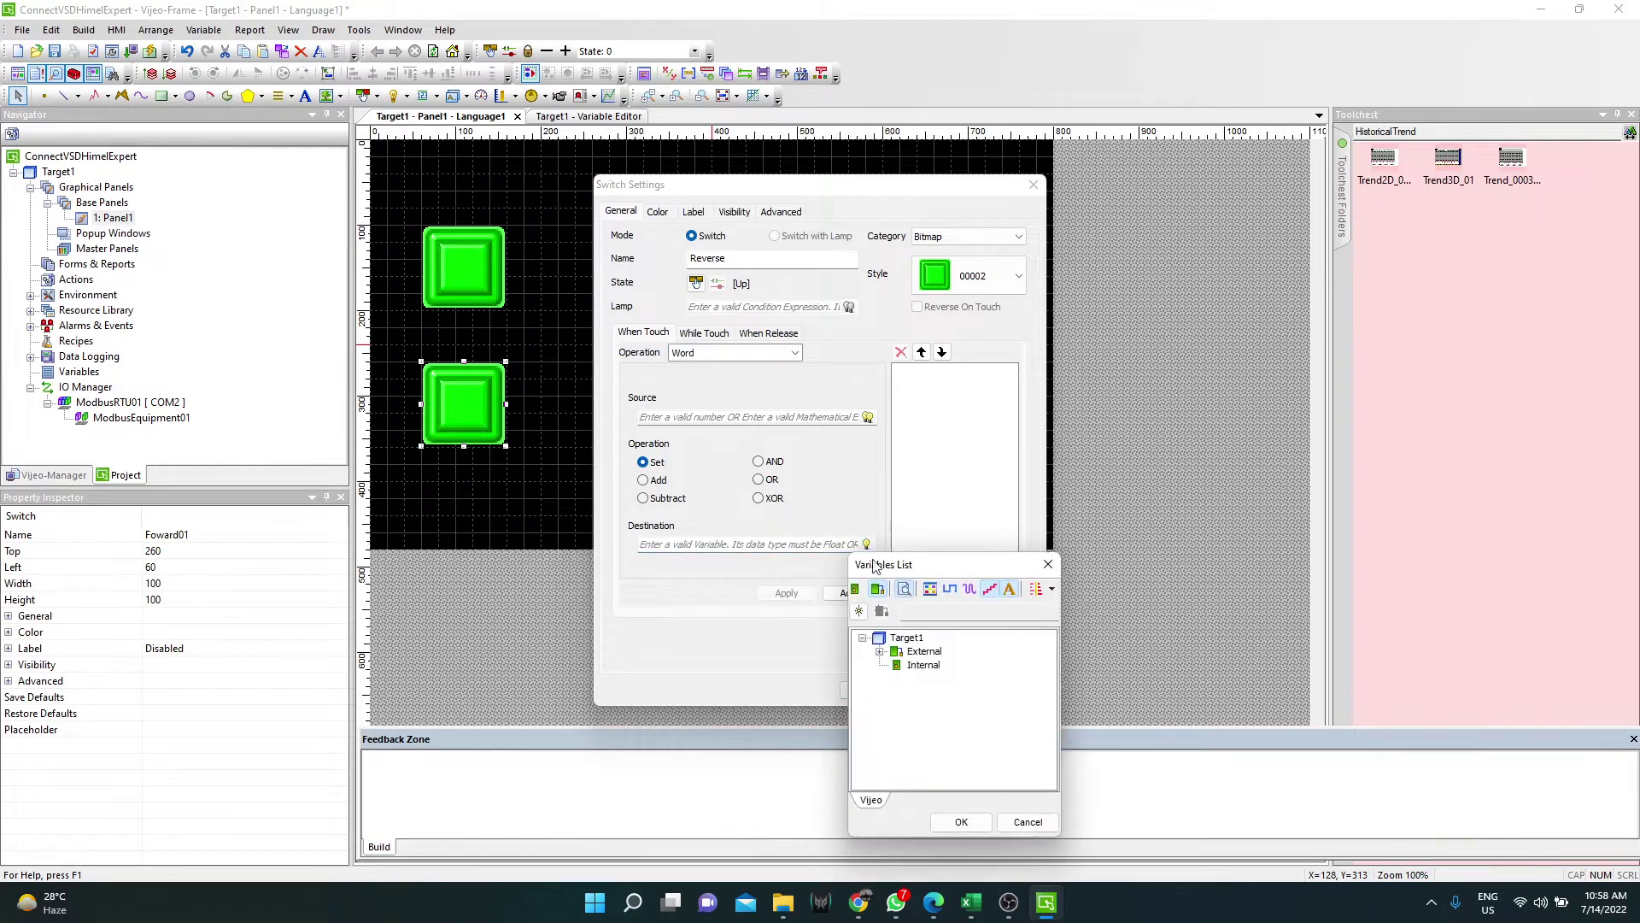
{"action": "left_click", "coordinate": [880, 652]}
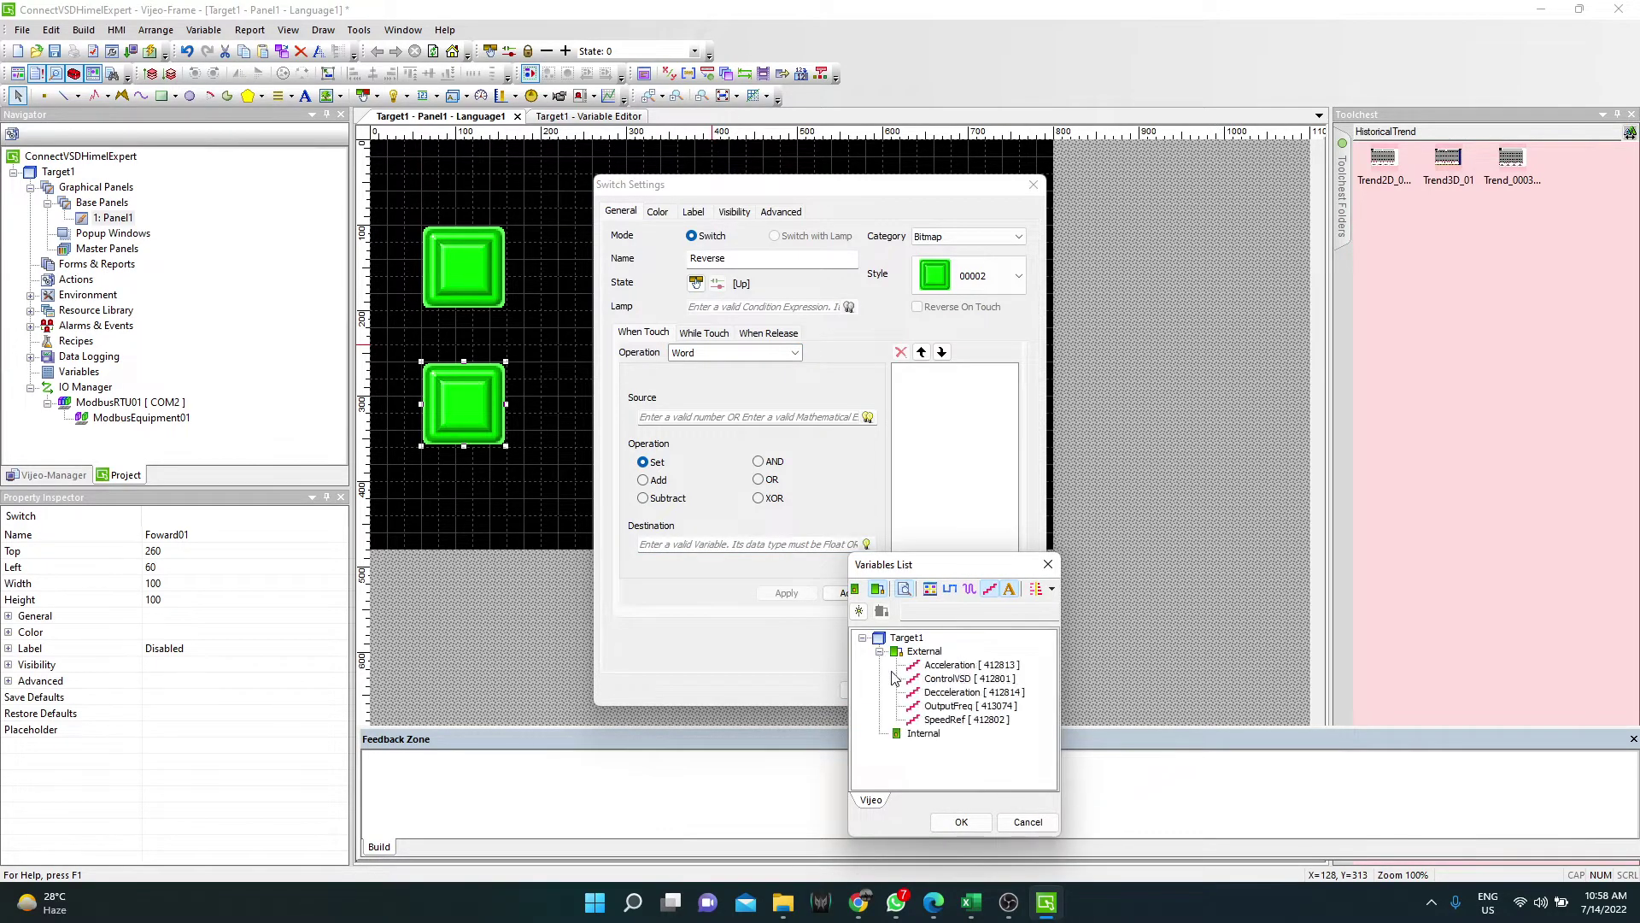
{"action": "left_click", "coordinate": [956, 678]}
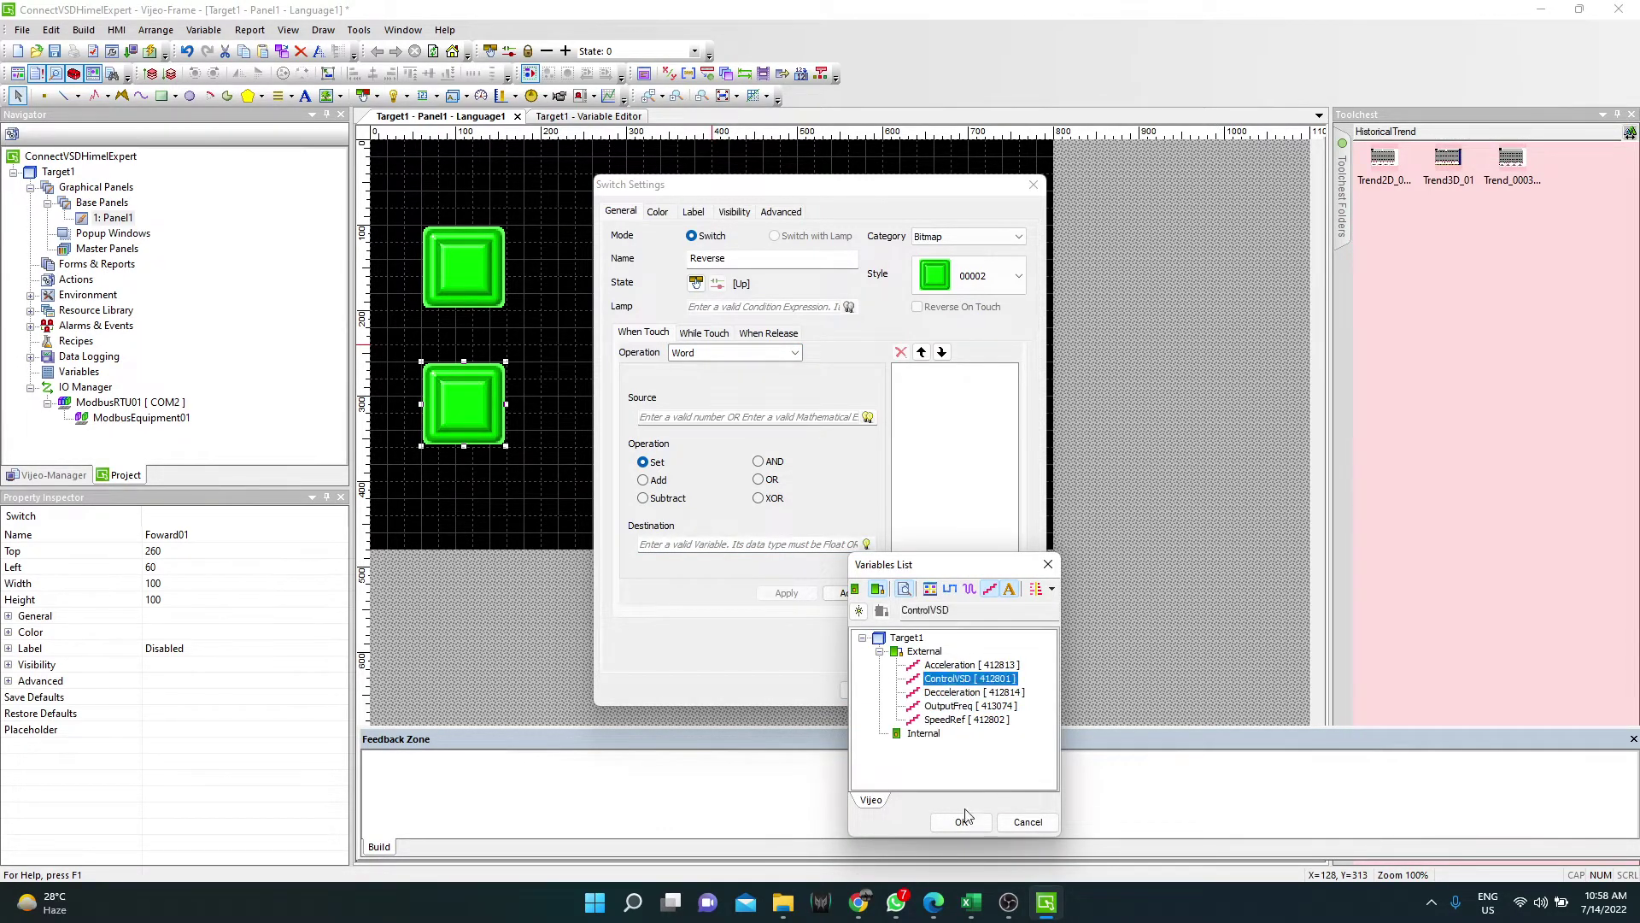
{"action": "left_click", "coordinate": [971, 818]}
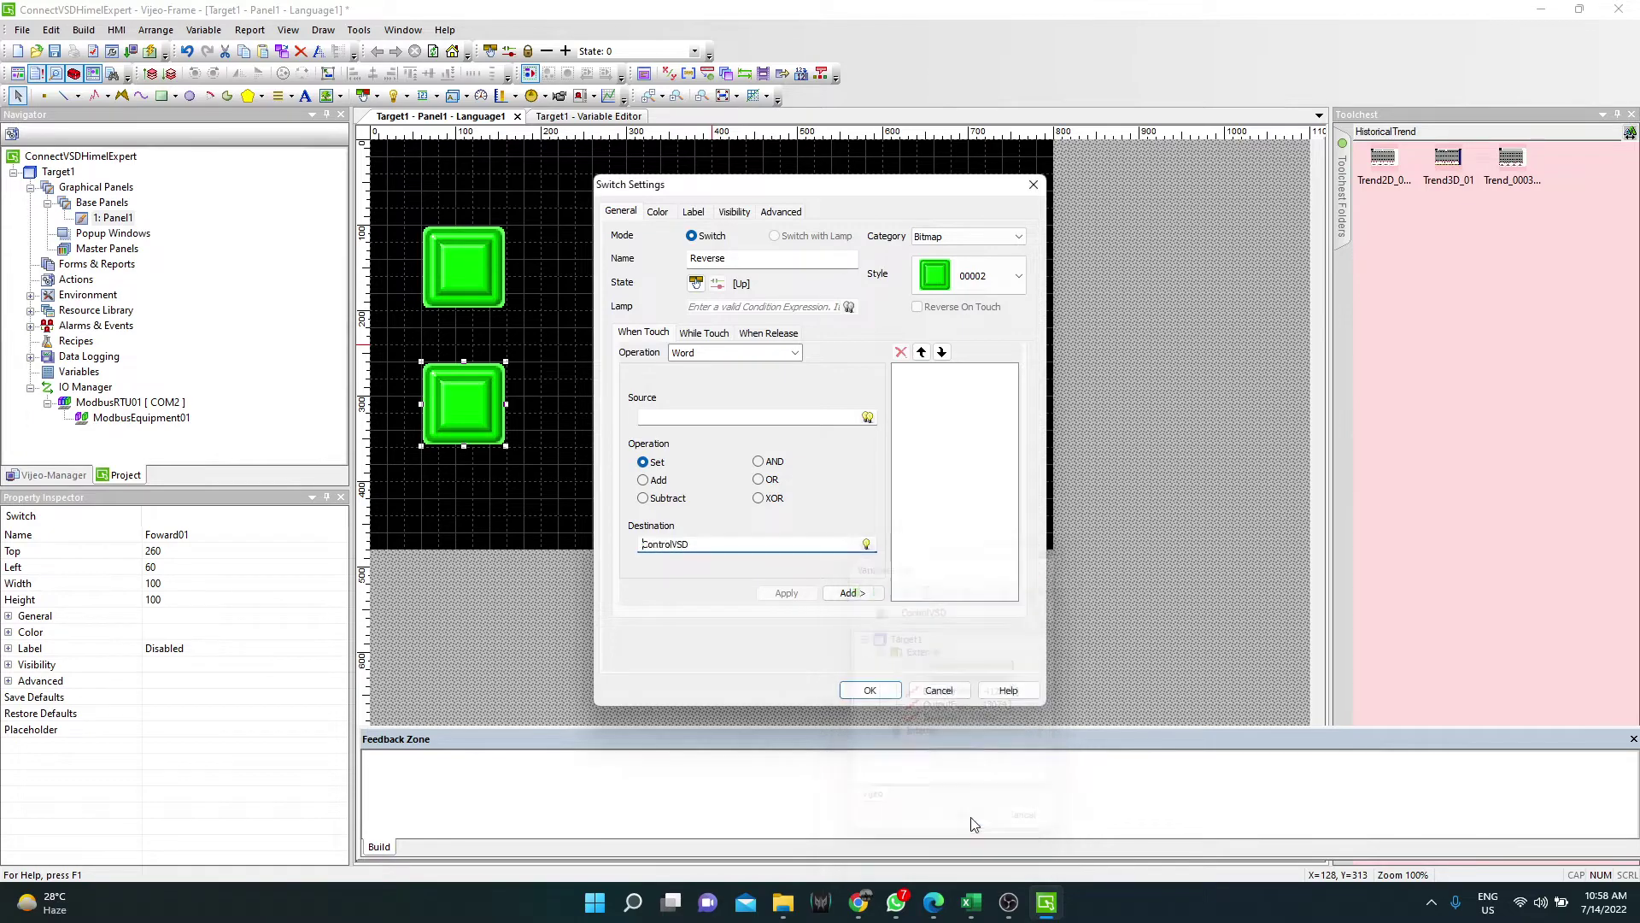
Look up the start reverse code in the Excel control command row, add the operation with source 15, and apply the Reverse switch settings.
{"action": "left_click", "coordinate": [971, 902]}
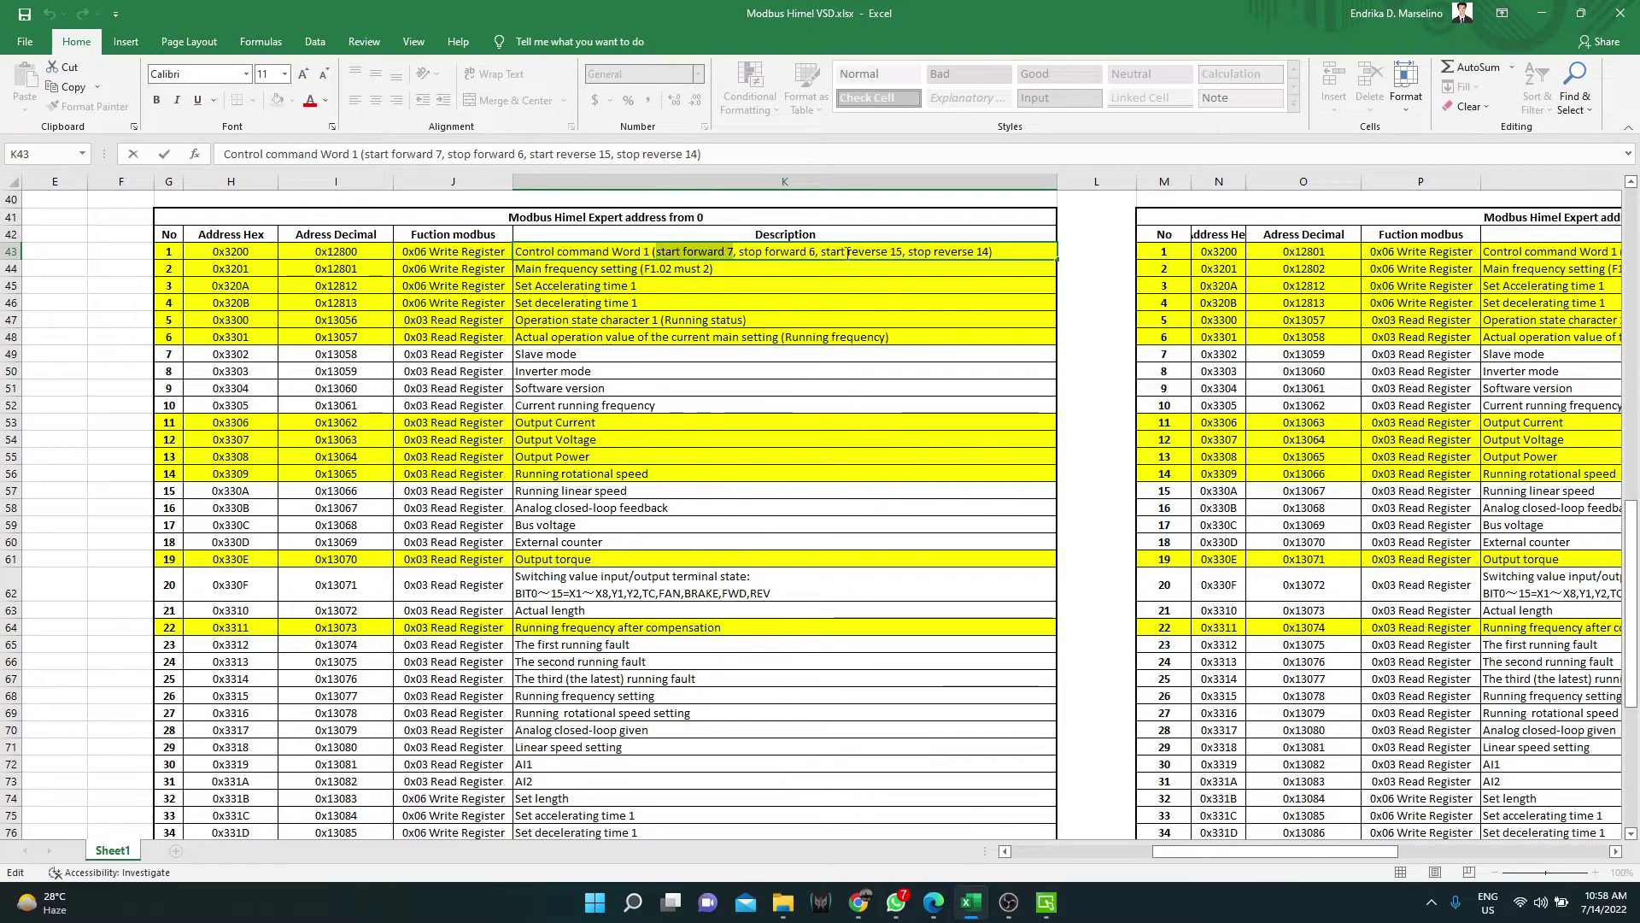
{"action": "left_click_drag", "start_coordinate": [903, 251], "coordinate": [823, 251]}
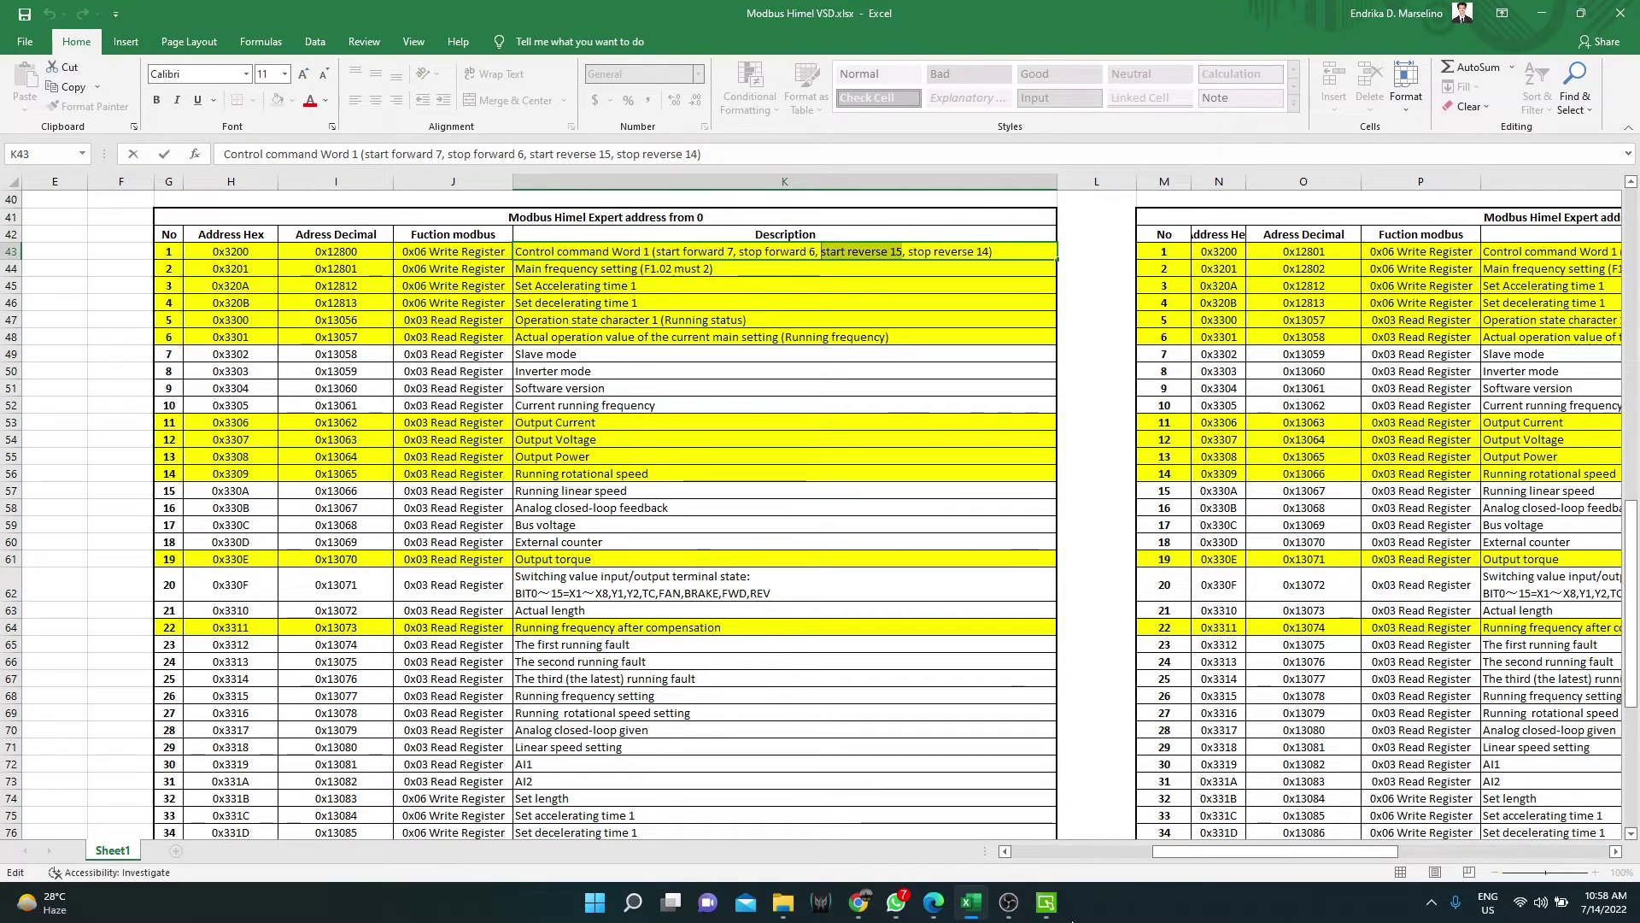
{"action": "left_click", "coordinate": [1045, 903]}
{"action": "left_click", "coordinate": [747, 418]}
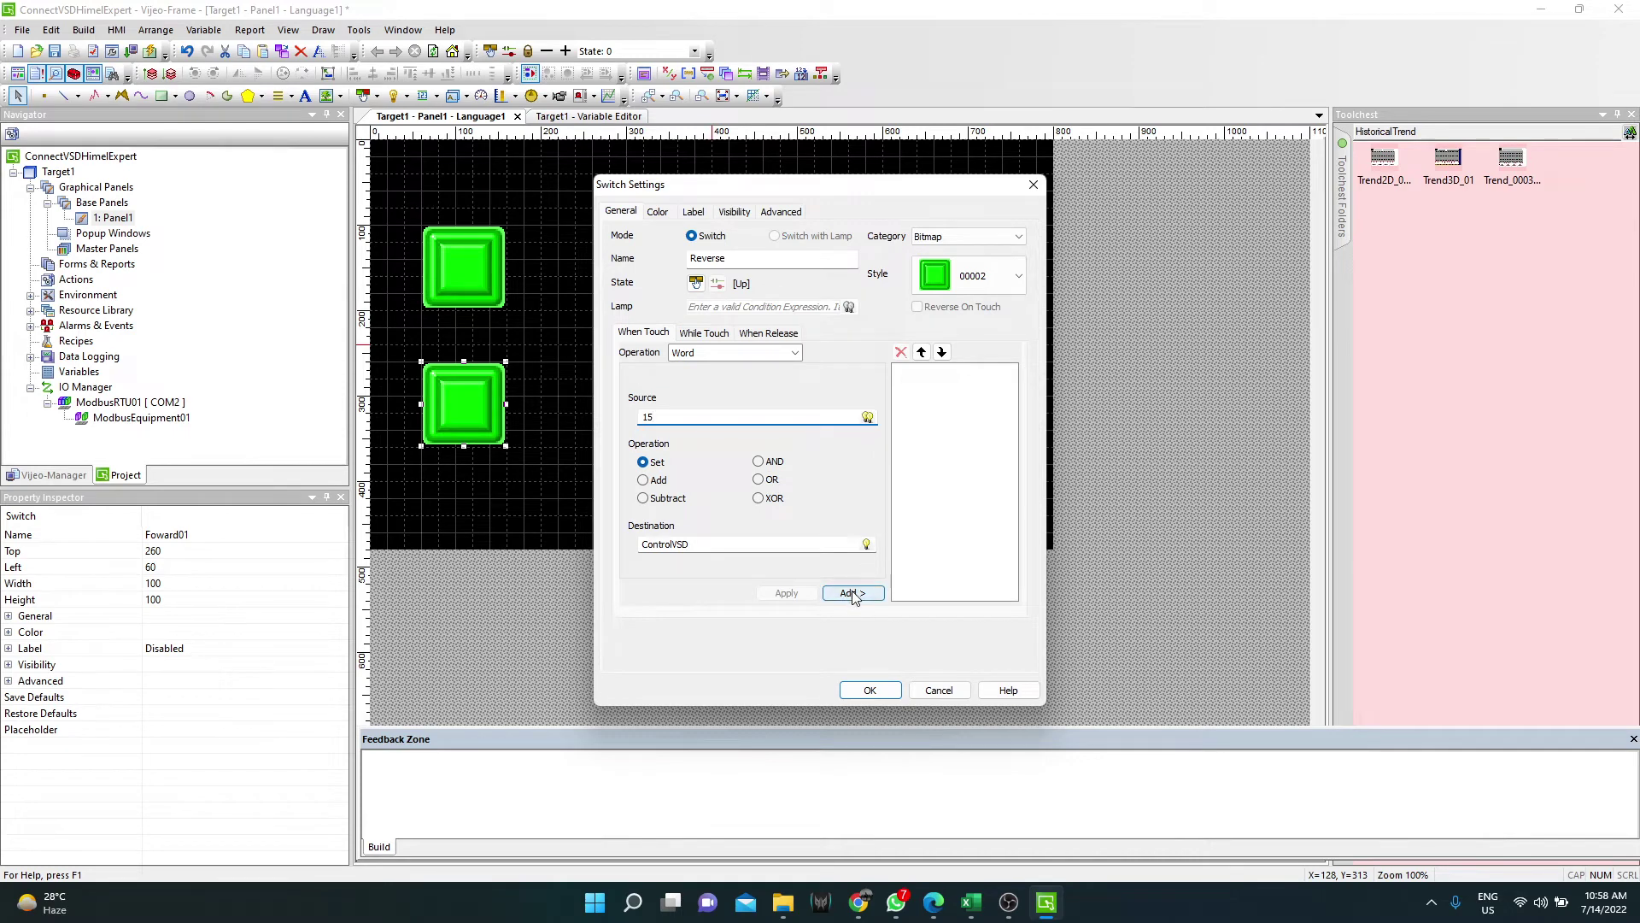
{"action": "left_click", "coordinate": [852, 593]}
{"action": "left_click", "coordinate": [880, 689]}
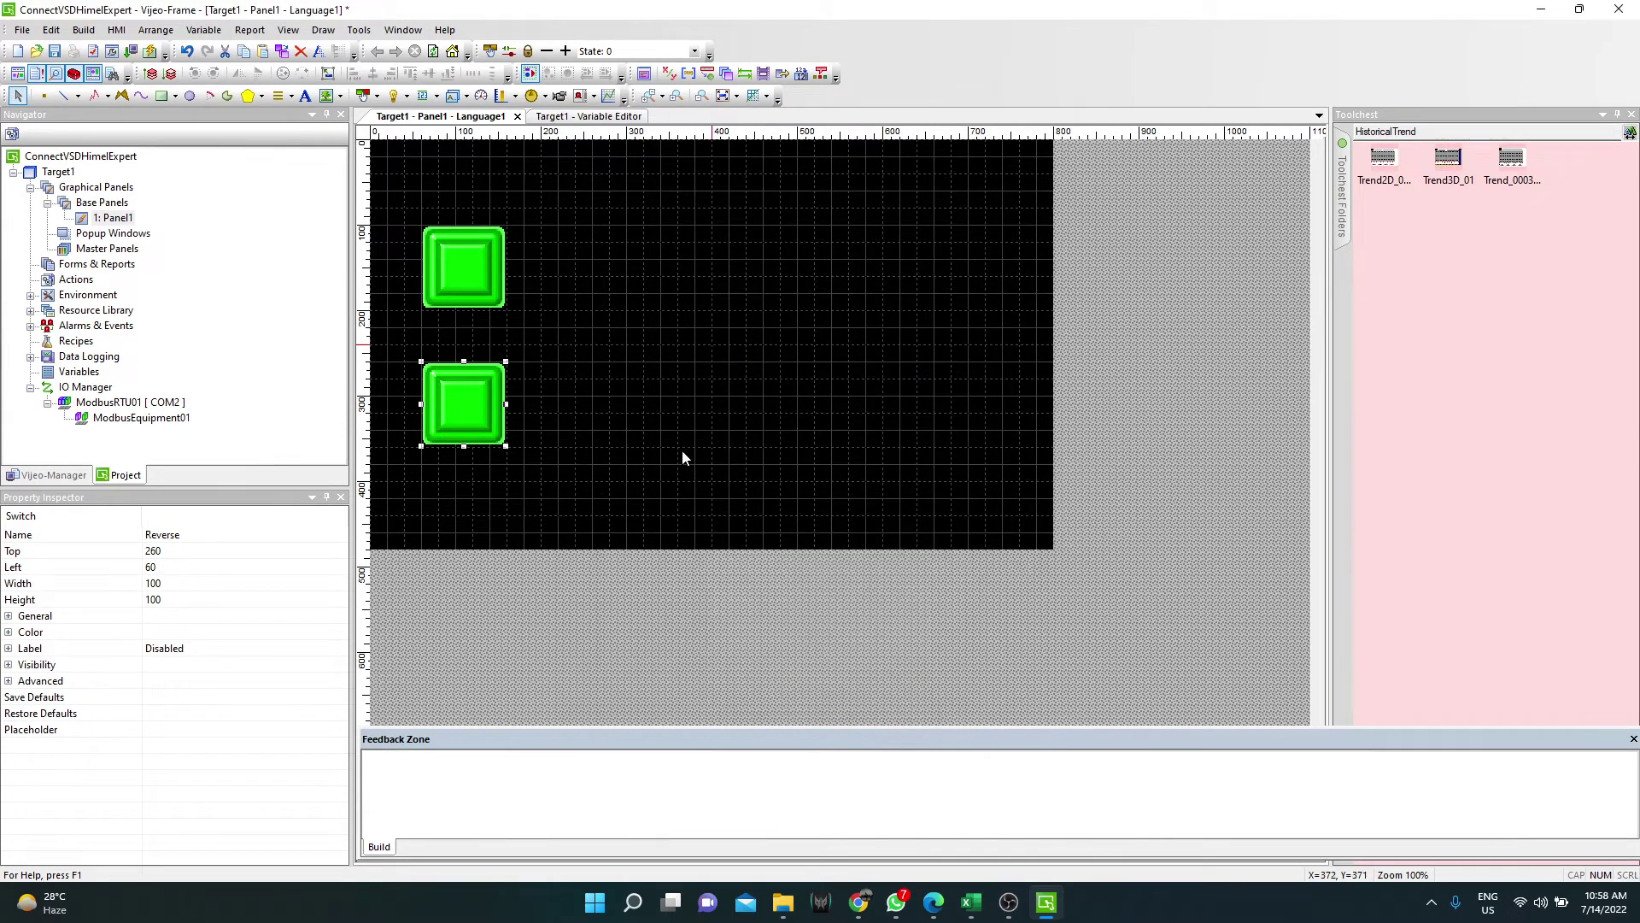
Copy the Foward switch and place the duplicate beside it at left 220, top 100.
{"action": "left_click", "coordinate": [472, 270]}
{"action": "right_click", "coordinate": [473, 270]}
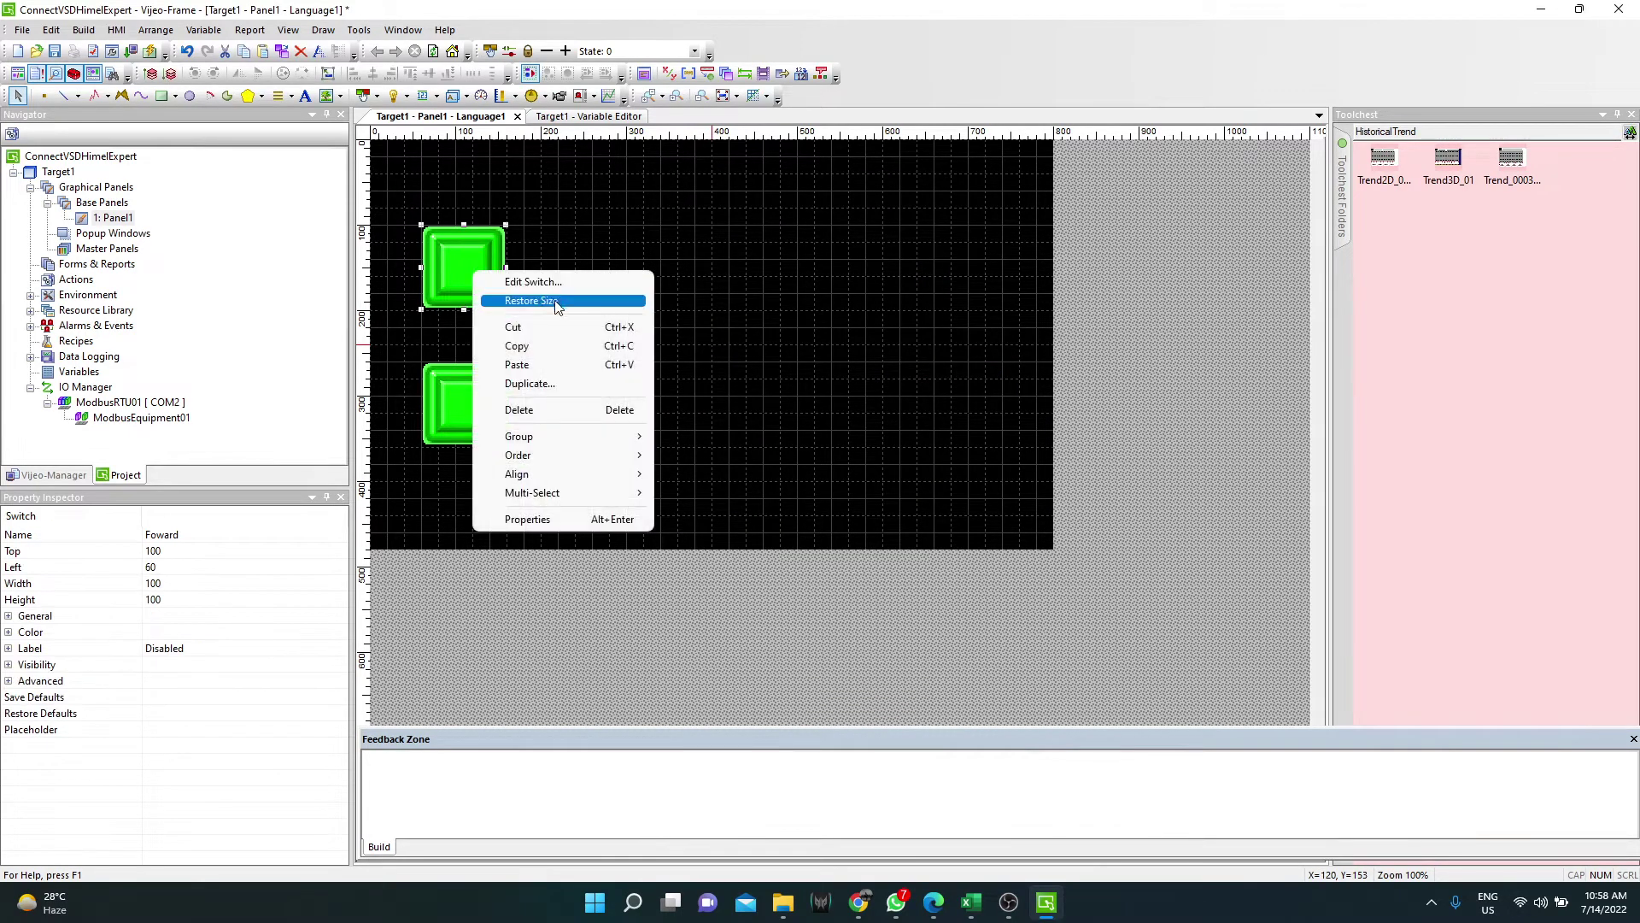
{"action": "left_click", "coordinate": [589, 350]}
{"action": "right_click", "coordinate": [618, 263]}
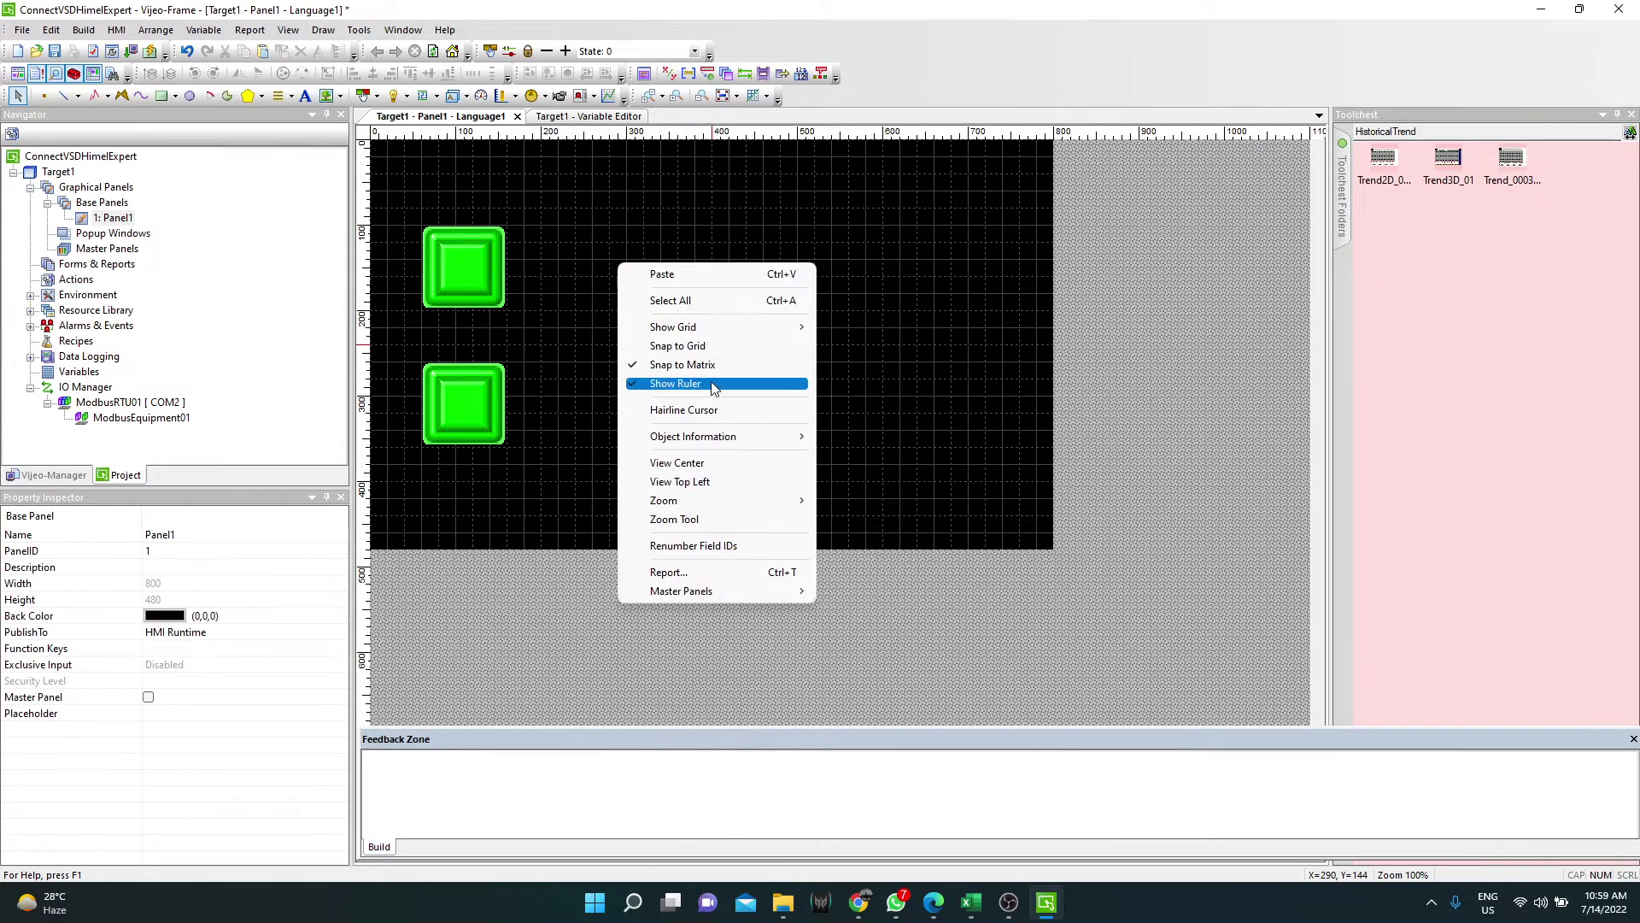
{"action": "left_click", "coordinate": [663, 274]}
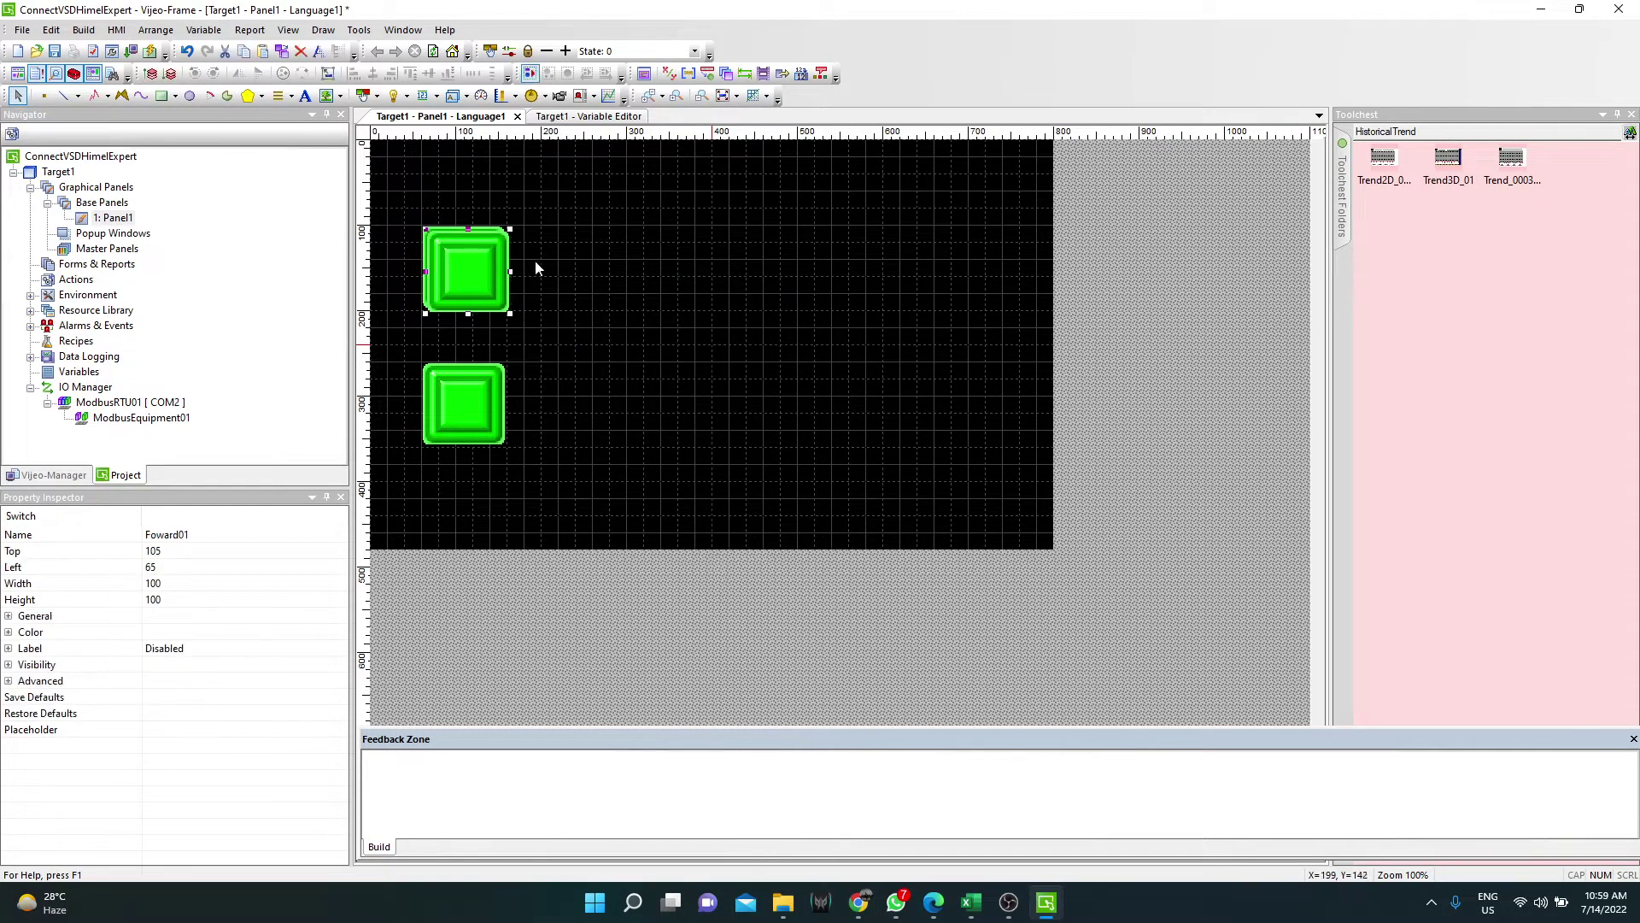
{"action": "left_click", "coordinate": [592, 264]}
Change the duplicated switch to the red style 00003 and rename it Stop.
{"action": "double_click", "coordinate": [598, 265]}
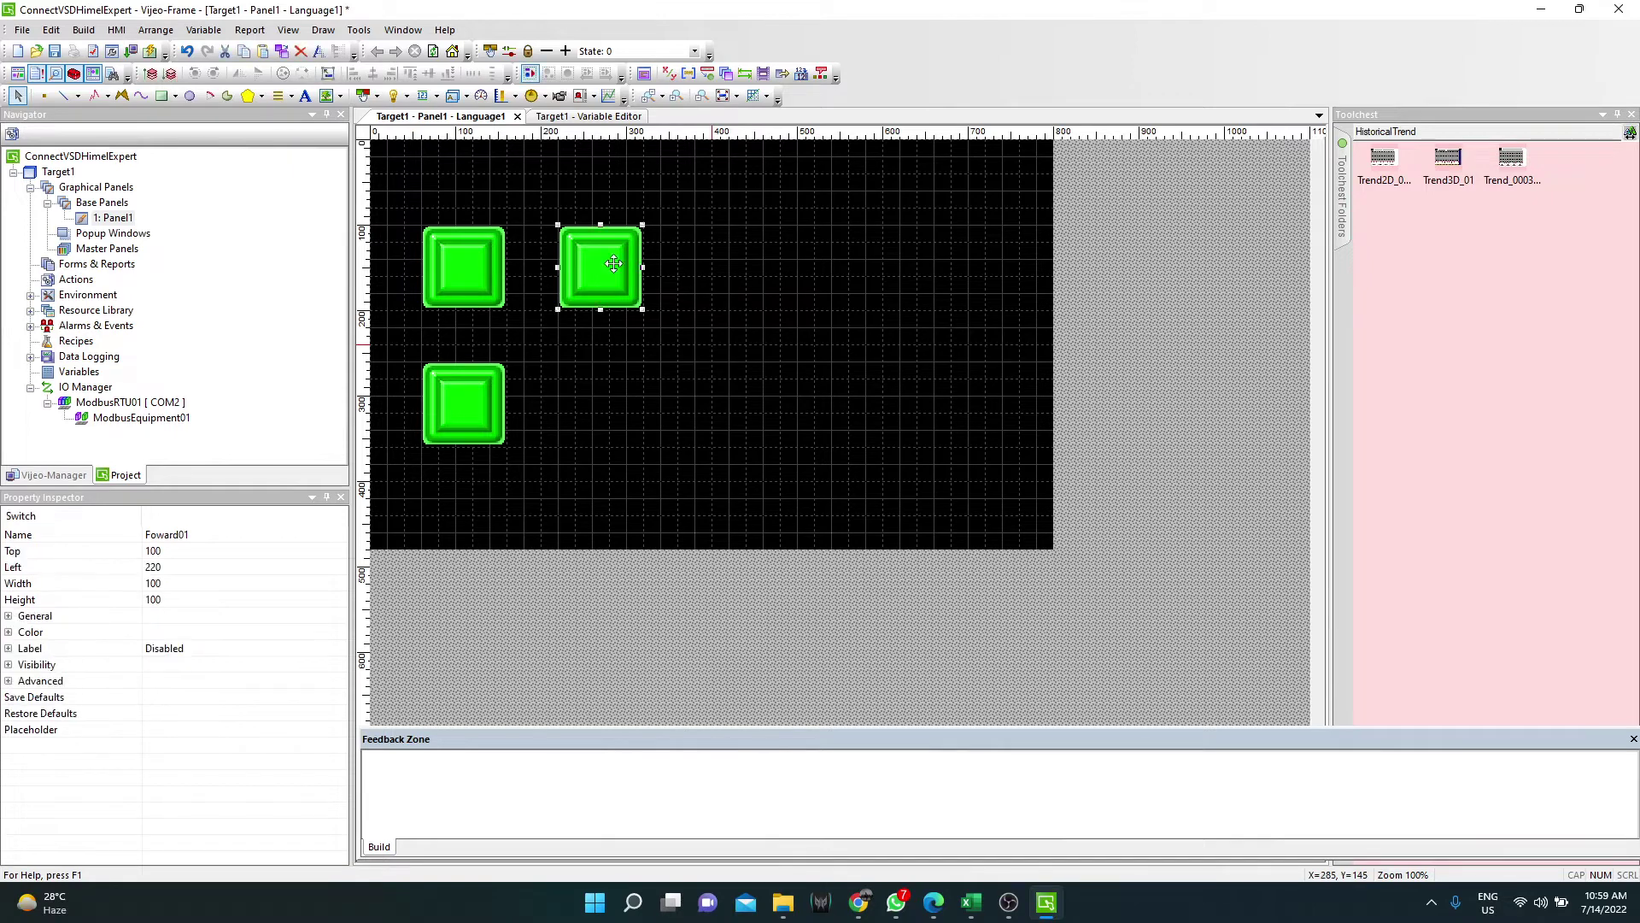
{"action": "left_click", "coordinate": [971, 275]}
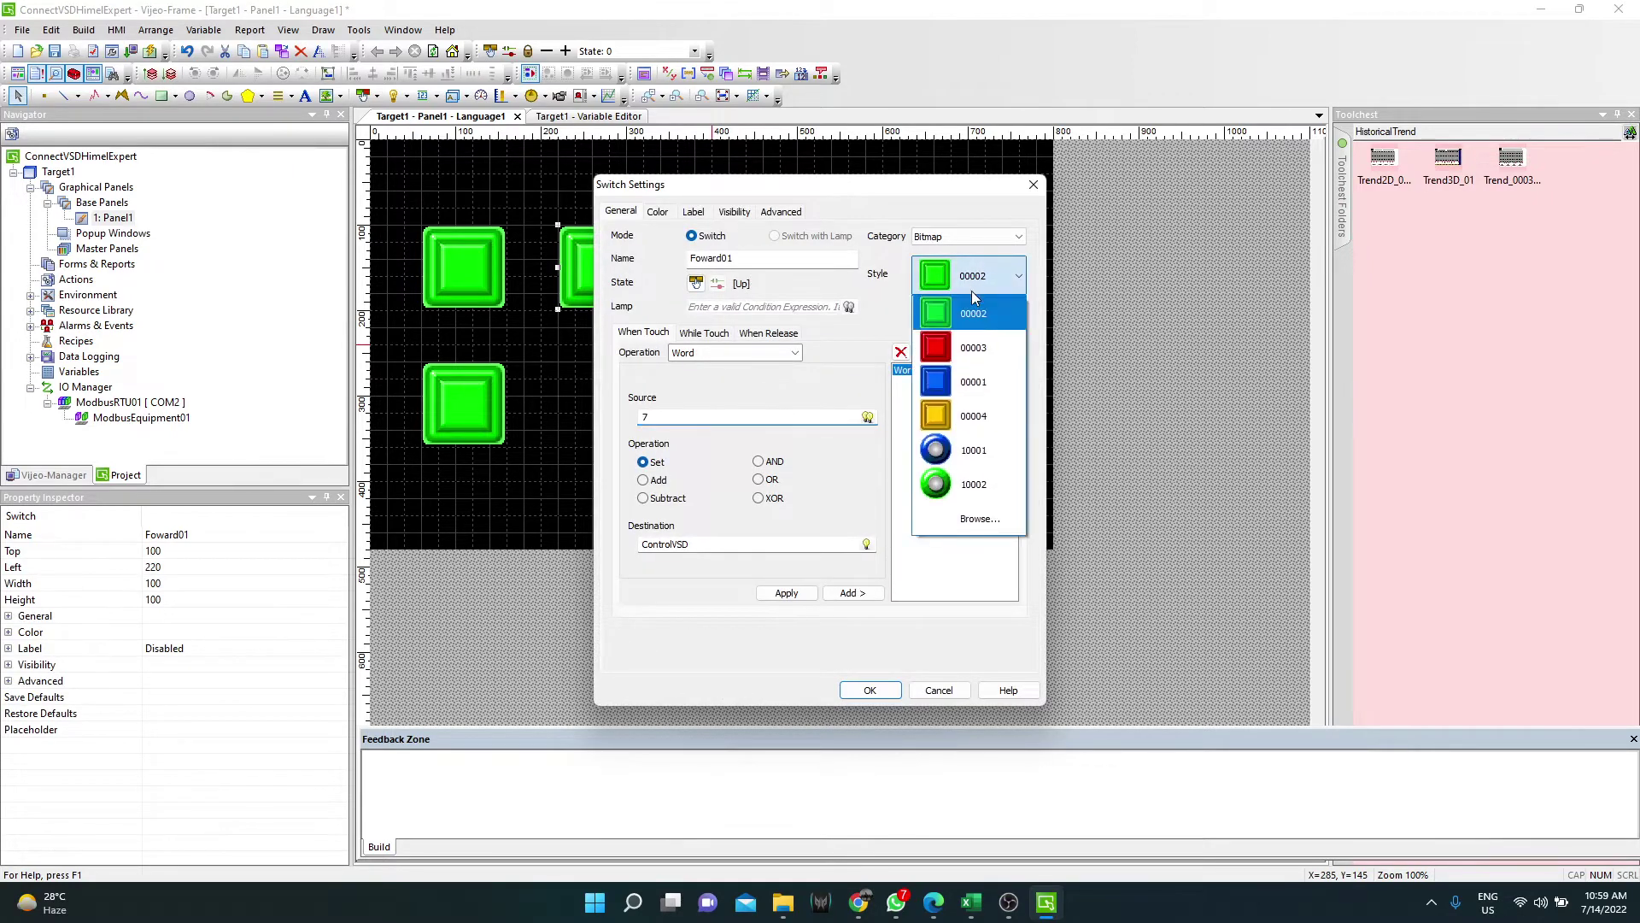
{"action": "left_click", "coordinate": [966, 348]}
{"action": "left_click_drag", "start_coordinate": [752, 259], "coordinate": [428, 265]}
{"action": "key", "text": "BackSpace"}
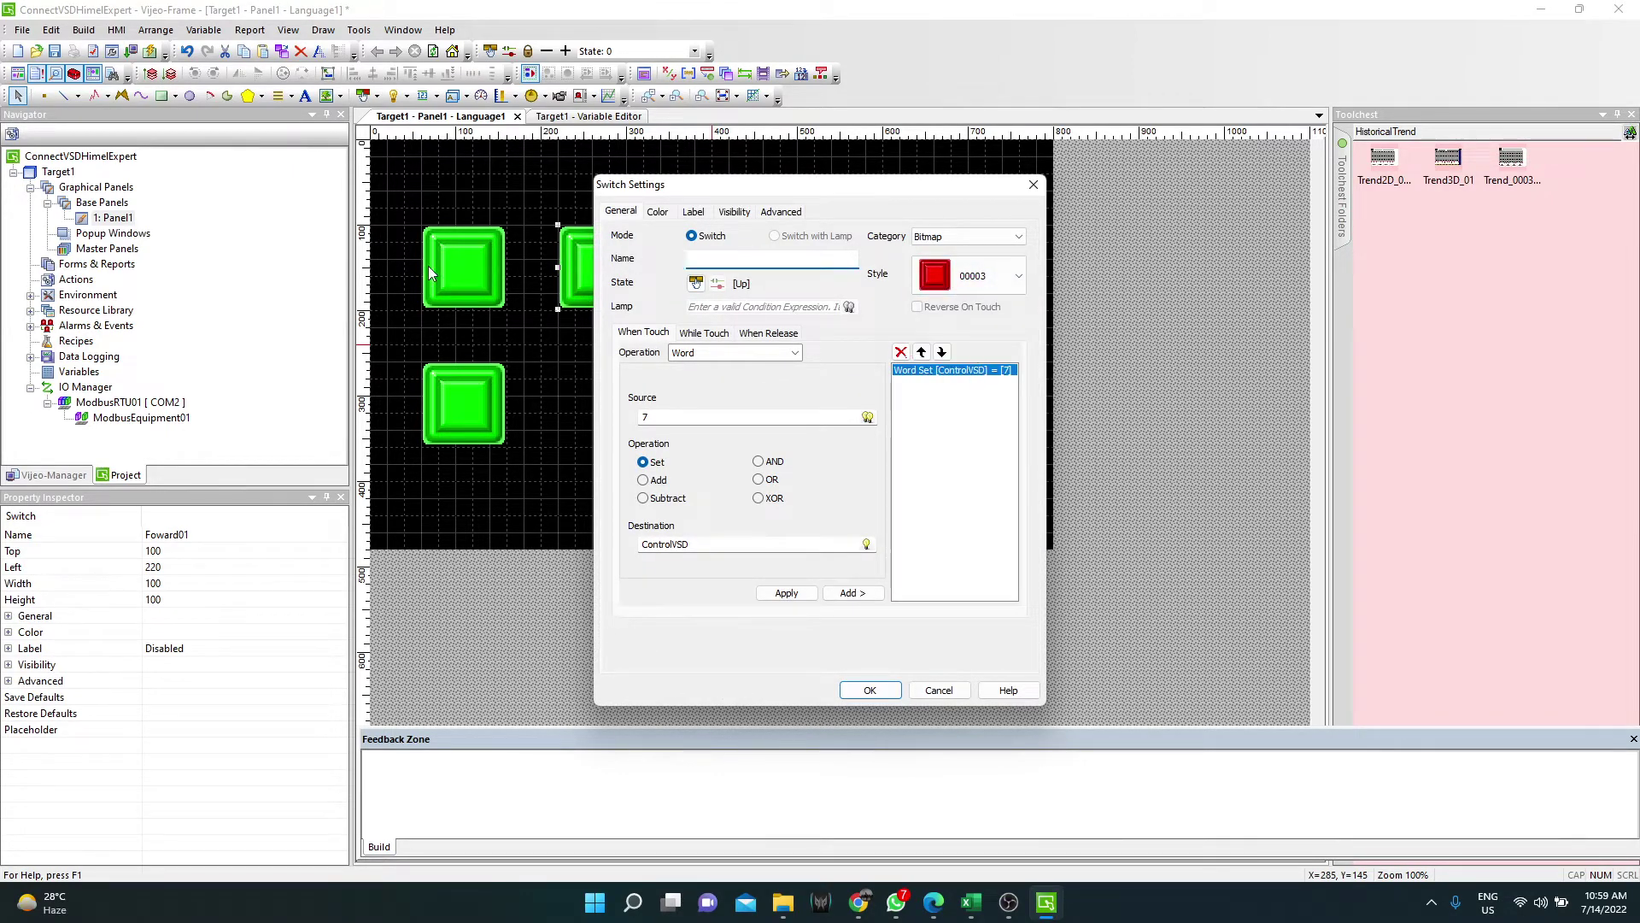
{"action": "type", "text": "Stop"}
Delete the Stop switch's inherited ControlVSD operation and choose a new Word operation for its touch action.
{"action": "left_click", "coordinate": [903, 353]}
{"action": "left_click", "coordinate": [794, 353]}
{"action": "scroll", "coordinate": [769, 428], "scroll_direction": "up", "scroll_amount": 3}
{"action": "left_click", "coordinate": [785, 372]}
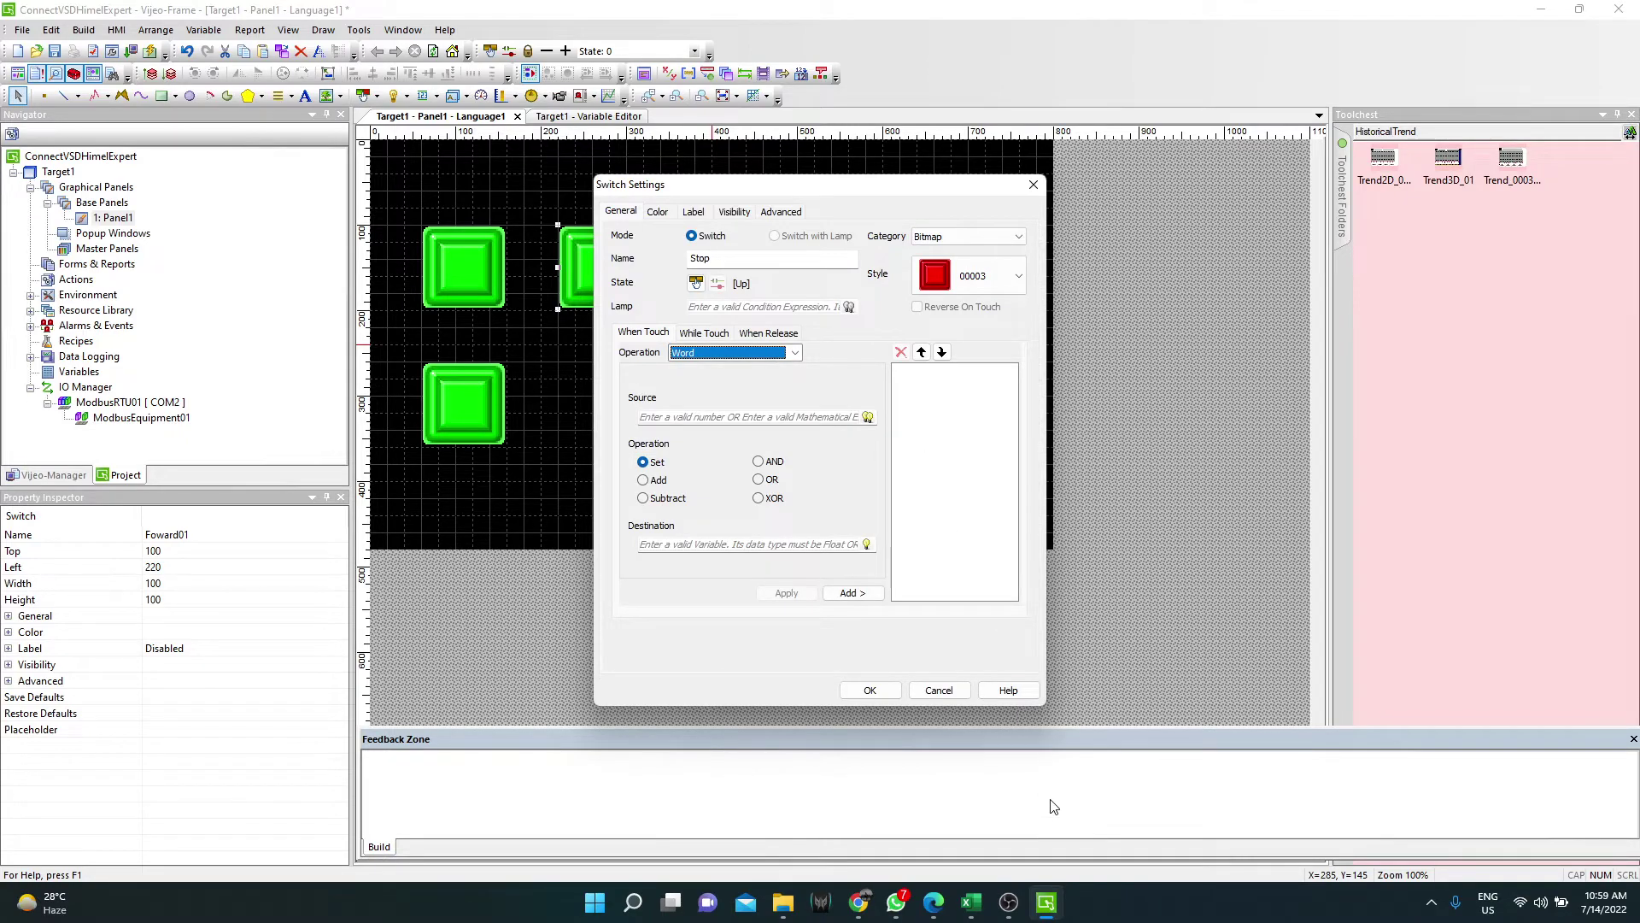
Look up the stop forward code in the Excel control command row and enter 6 as the Stop switch's source value.
{"action": "left_click", "coordinate": [972, 902]}
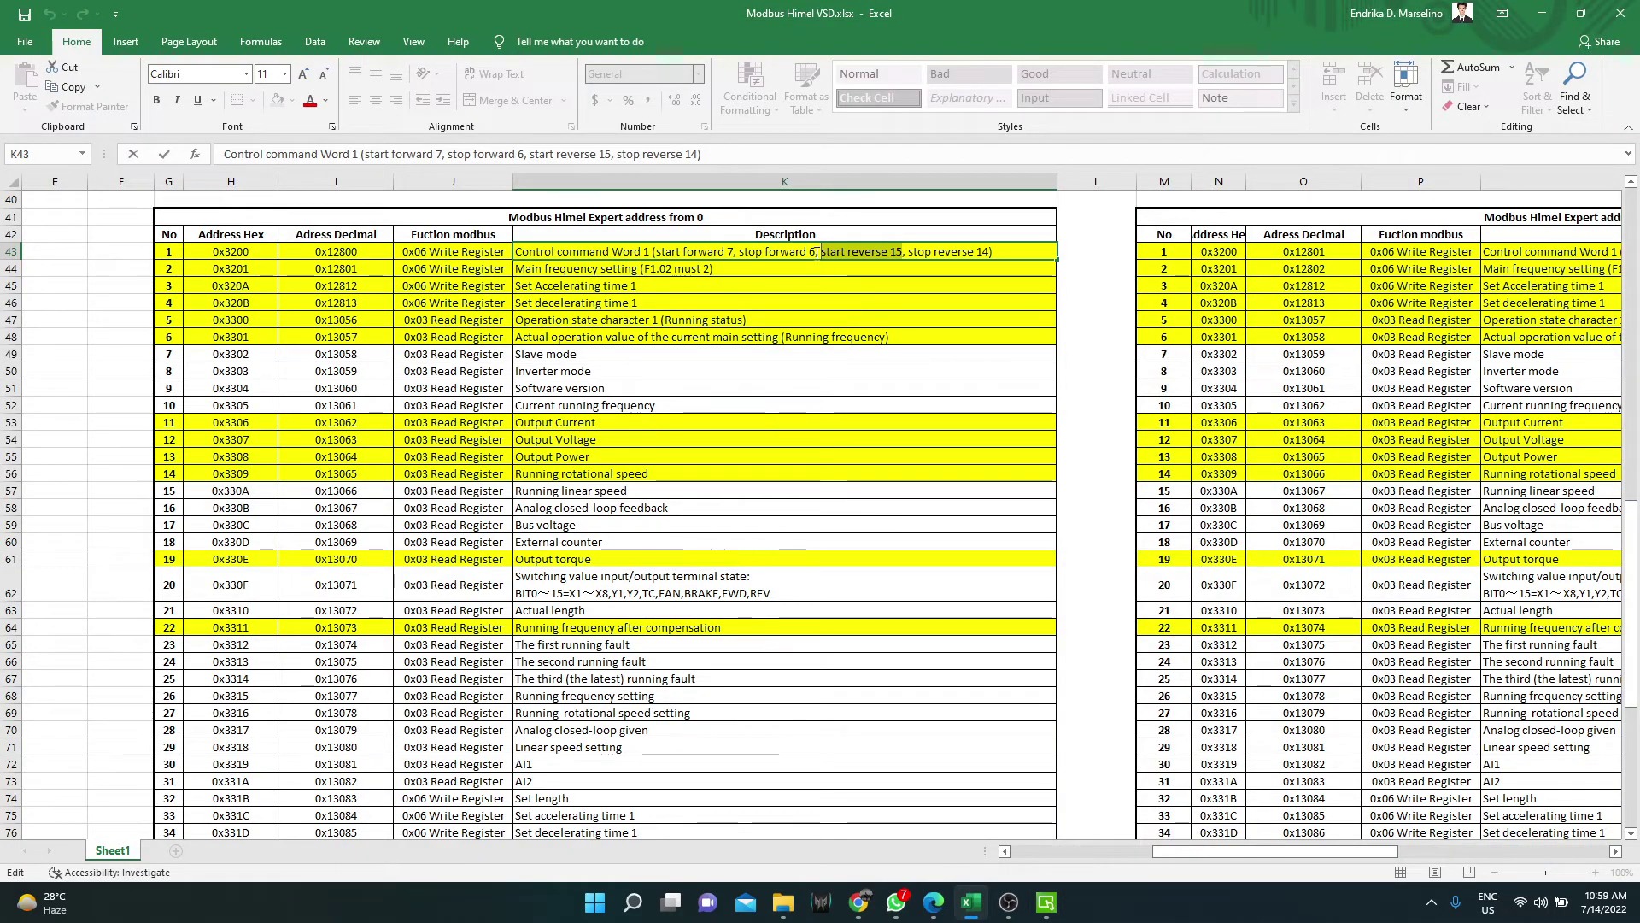
{"action": "left_click_drag", "start_coordinate": [815, 252], "coordinate": [738, 252]}
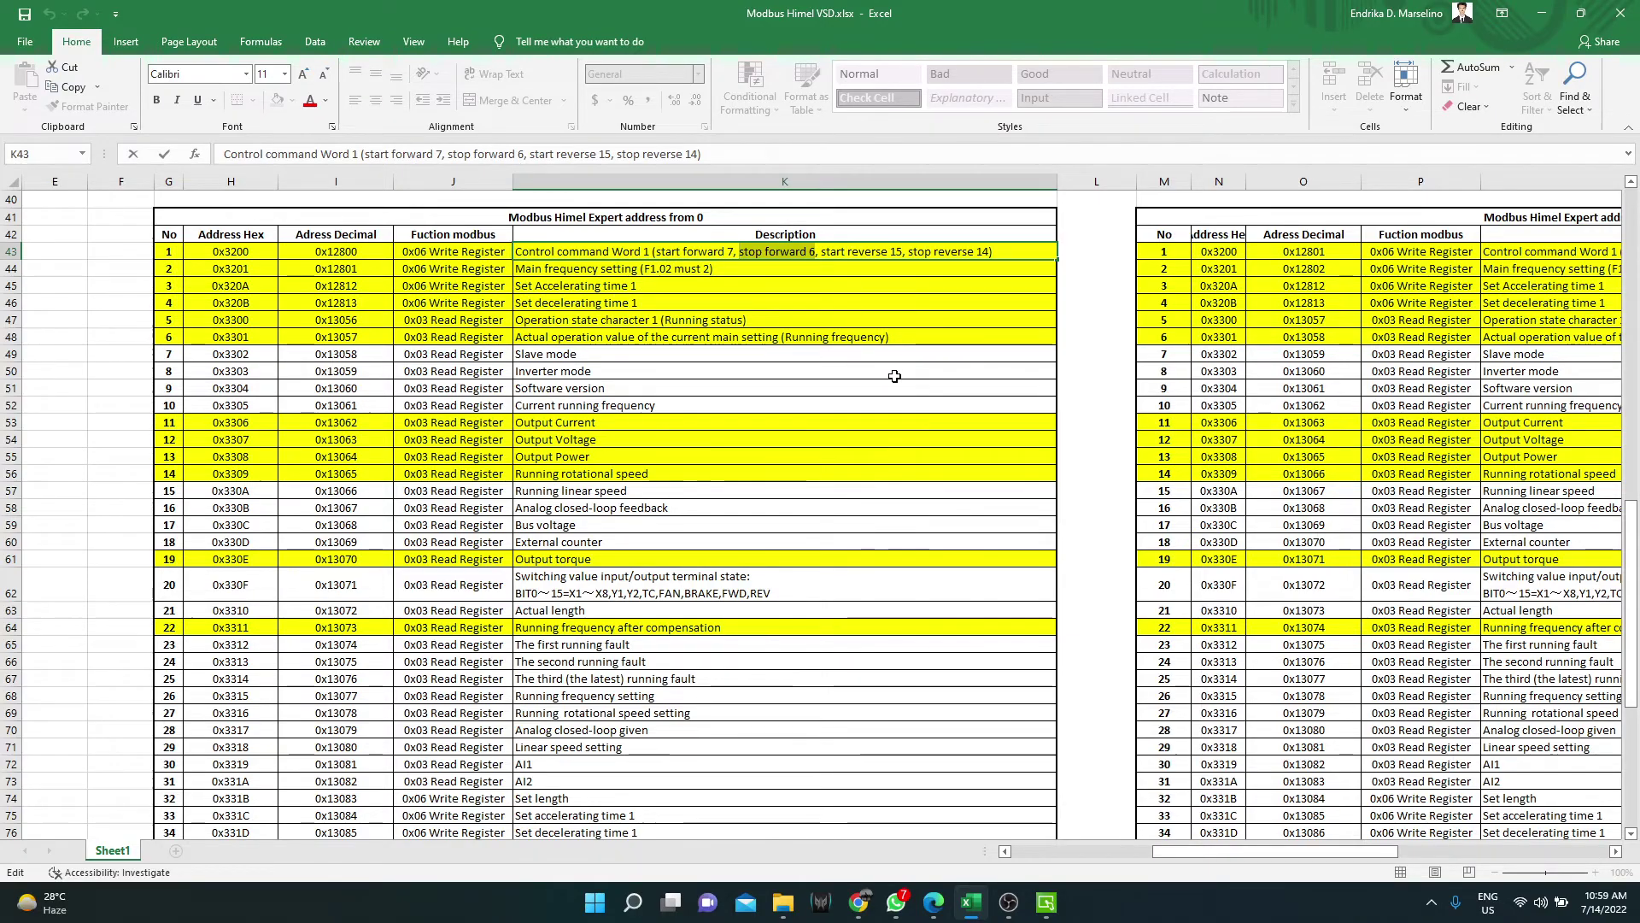
{"action": "key", "text": "alt+Tab"}
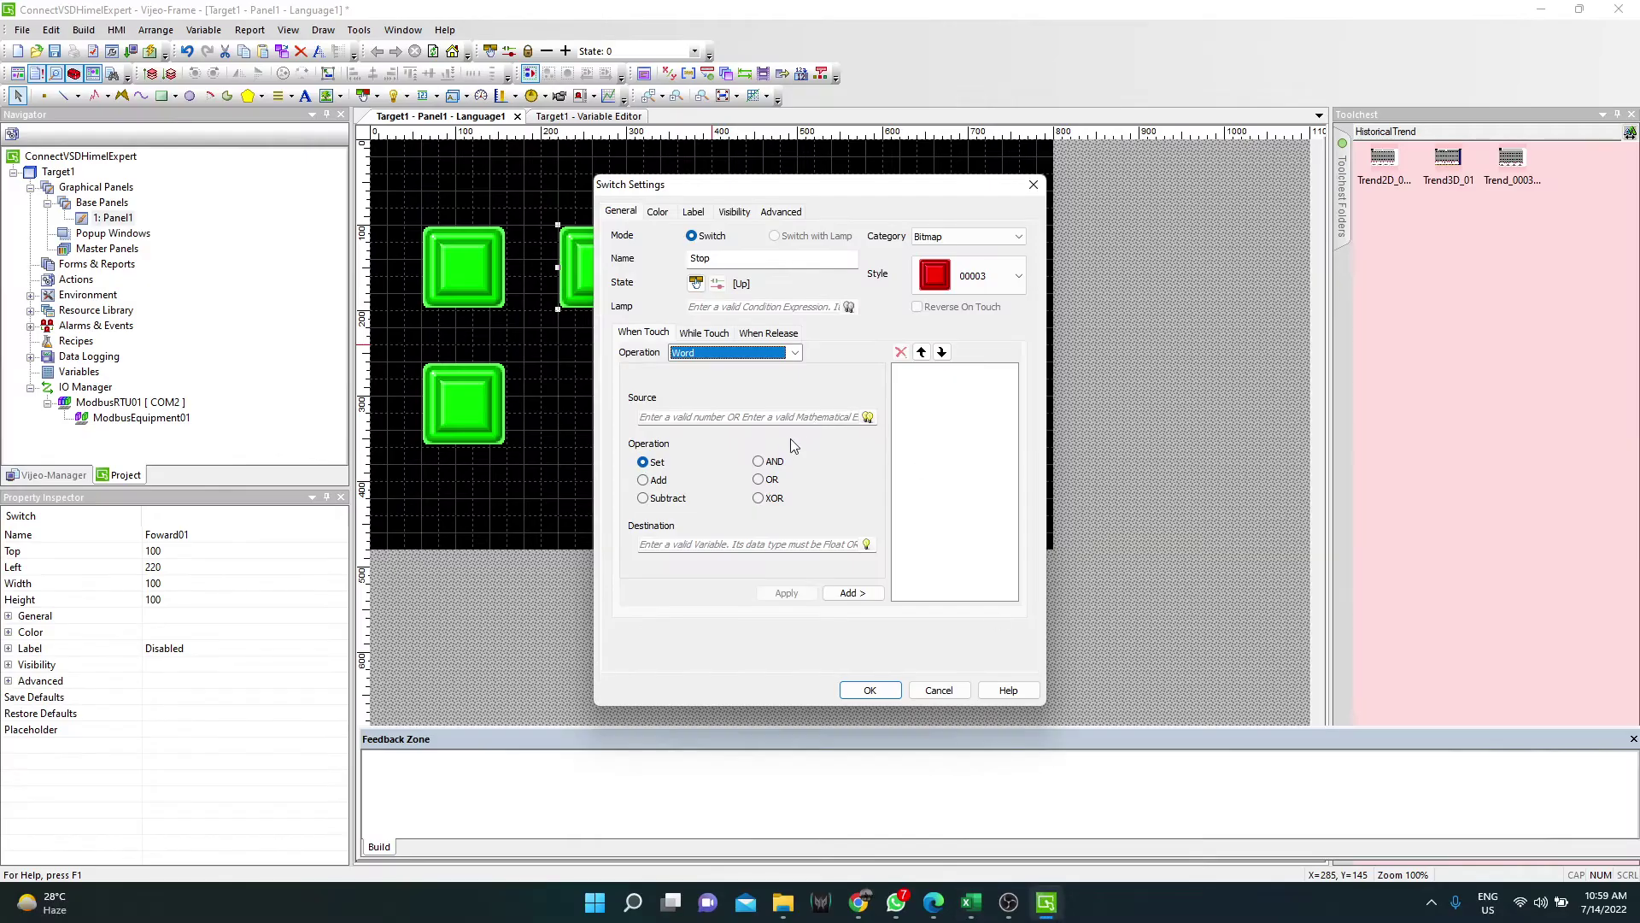
{"action": "left_click", "coordinate": [804, 416]}
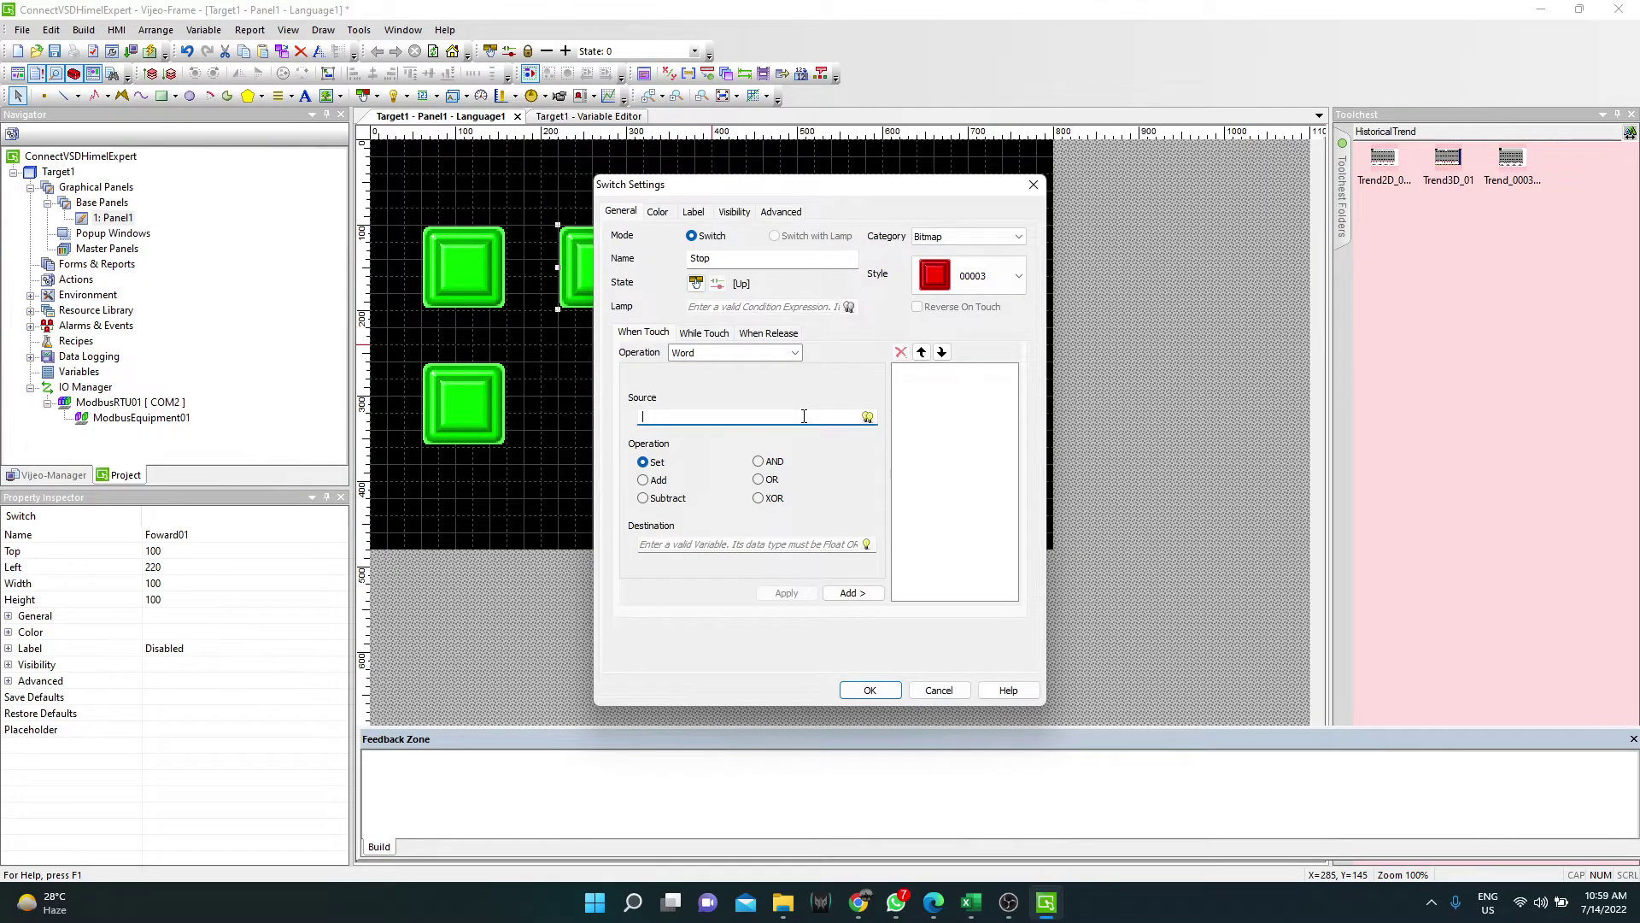
Set the Stop operation's destination to ControlVSD, add it to the touch operations, and apply the switch settings.
{"action": "left_click", "coordinate": [866, 544]}
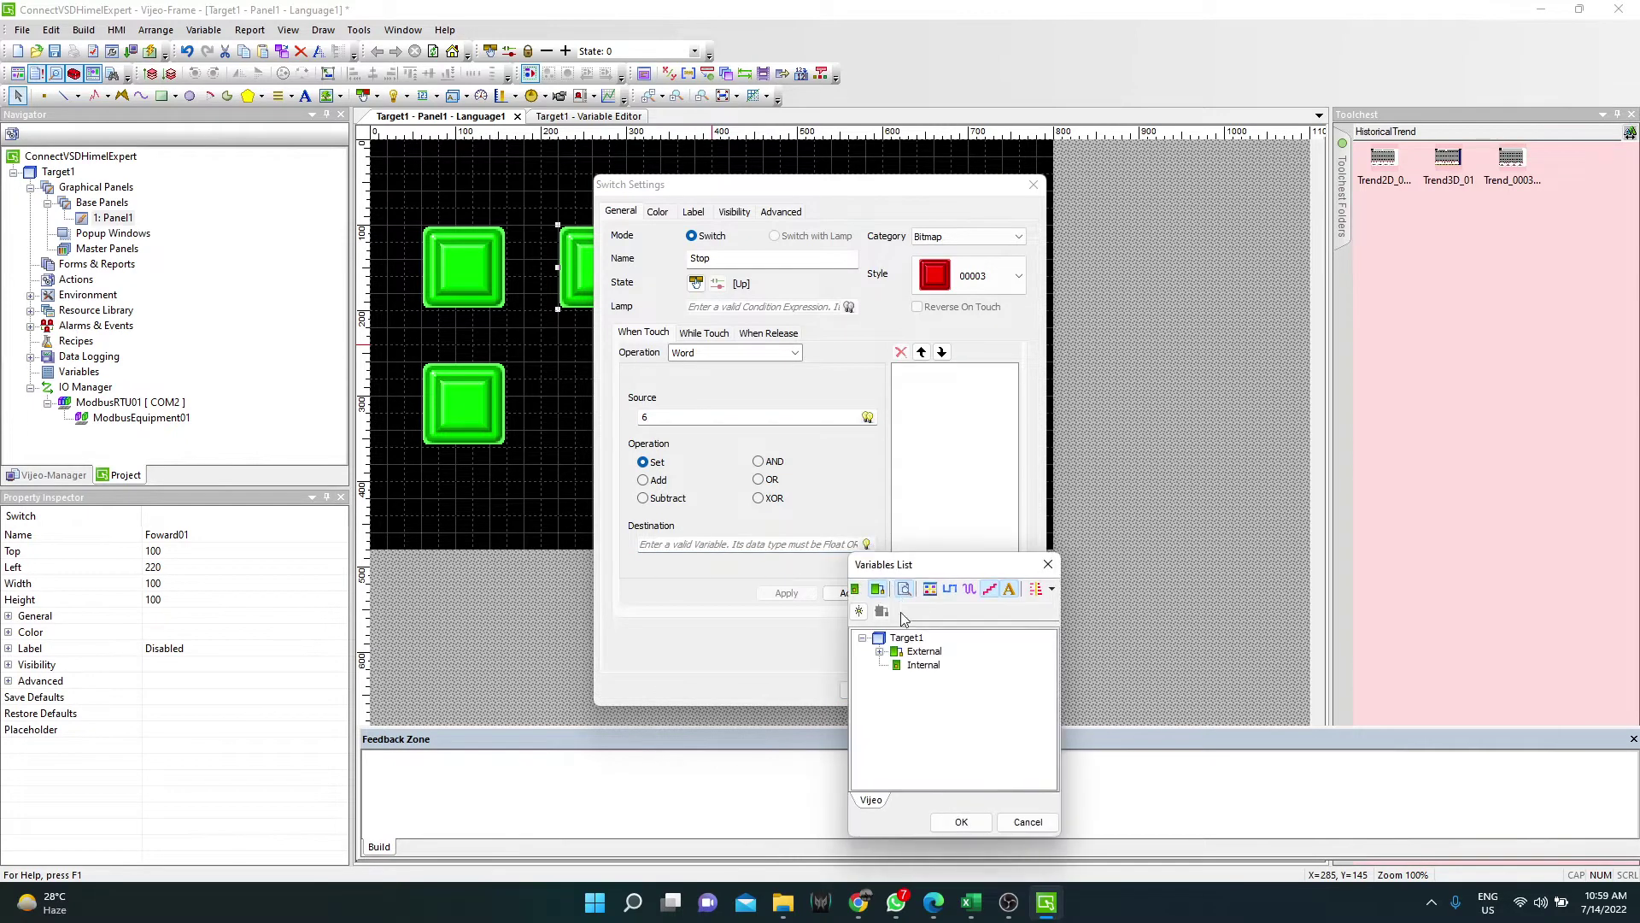
{"action": "left_click", "coordinate": [880, 651]}
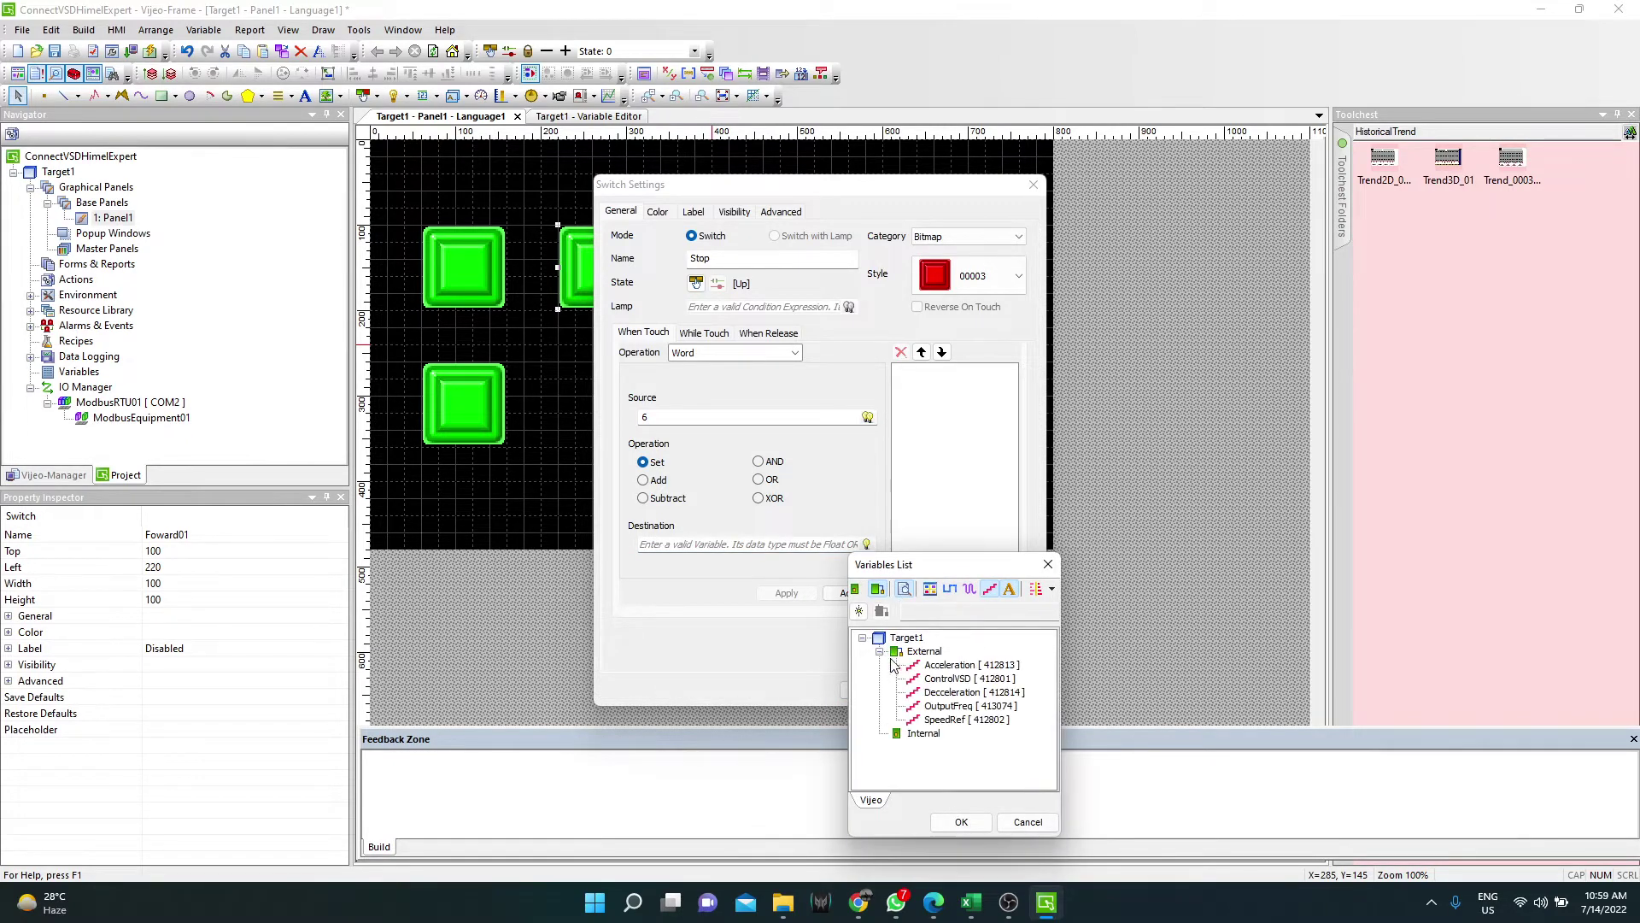
{"action": "left_click", "coordinate": [948, 678]}
{"action": "left_click", "coordinate": [976, 827]}
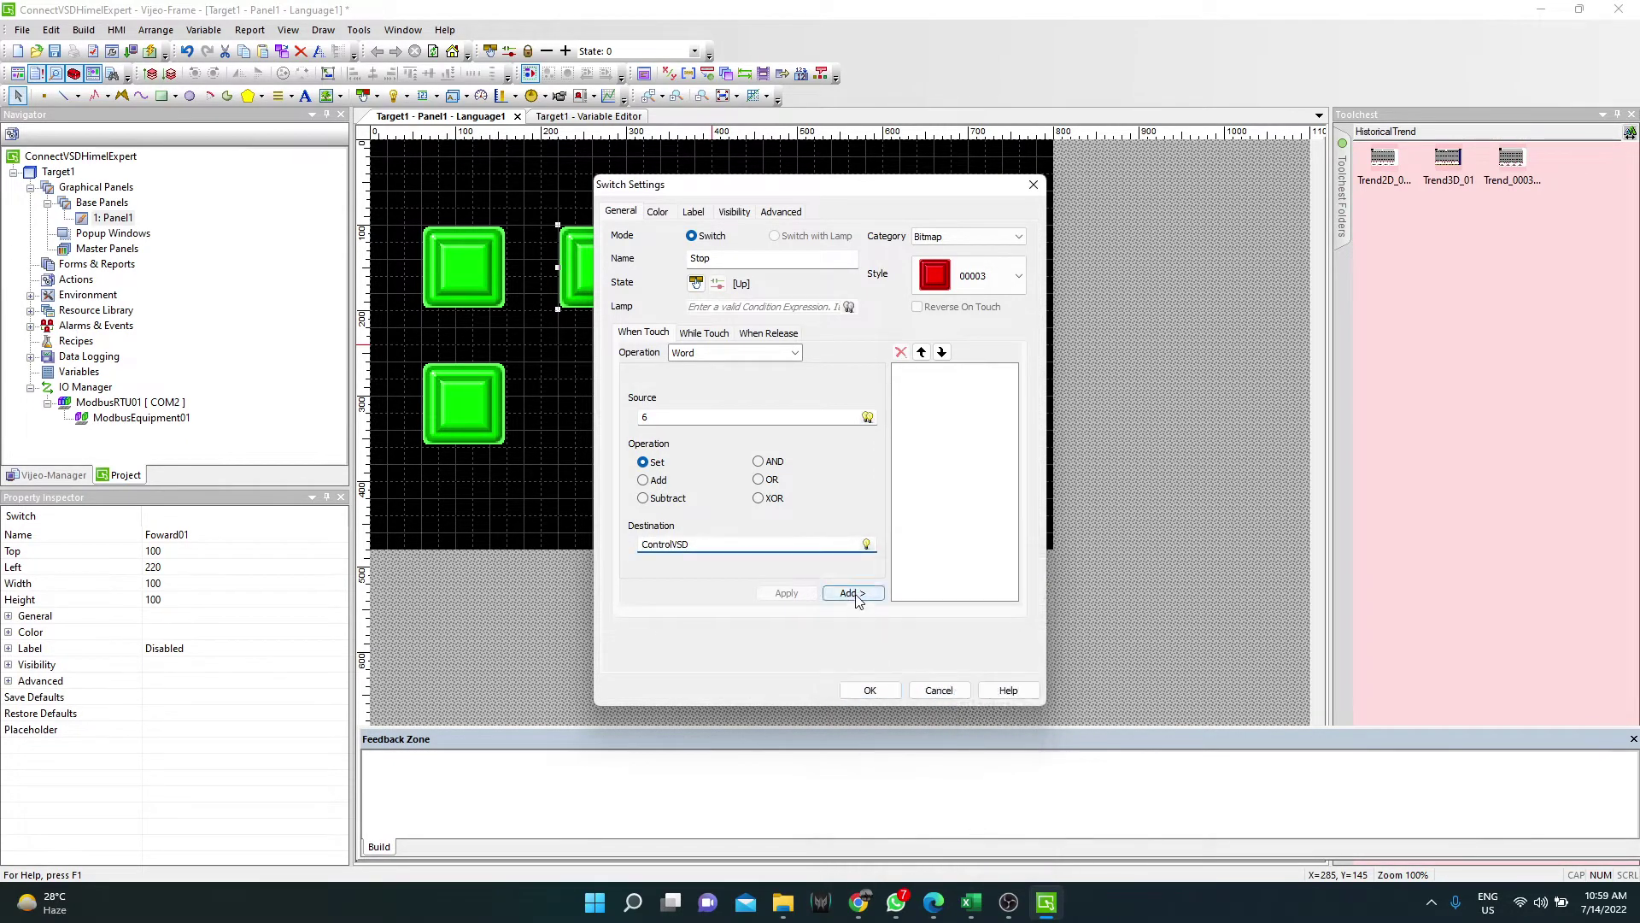
{"action": "left_click", "coordinate": [853, 593]}
{"action": "left_click", "coordinate": [870, 690]}
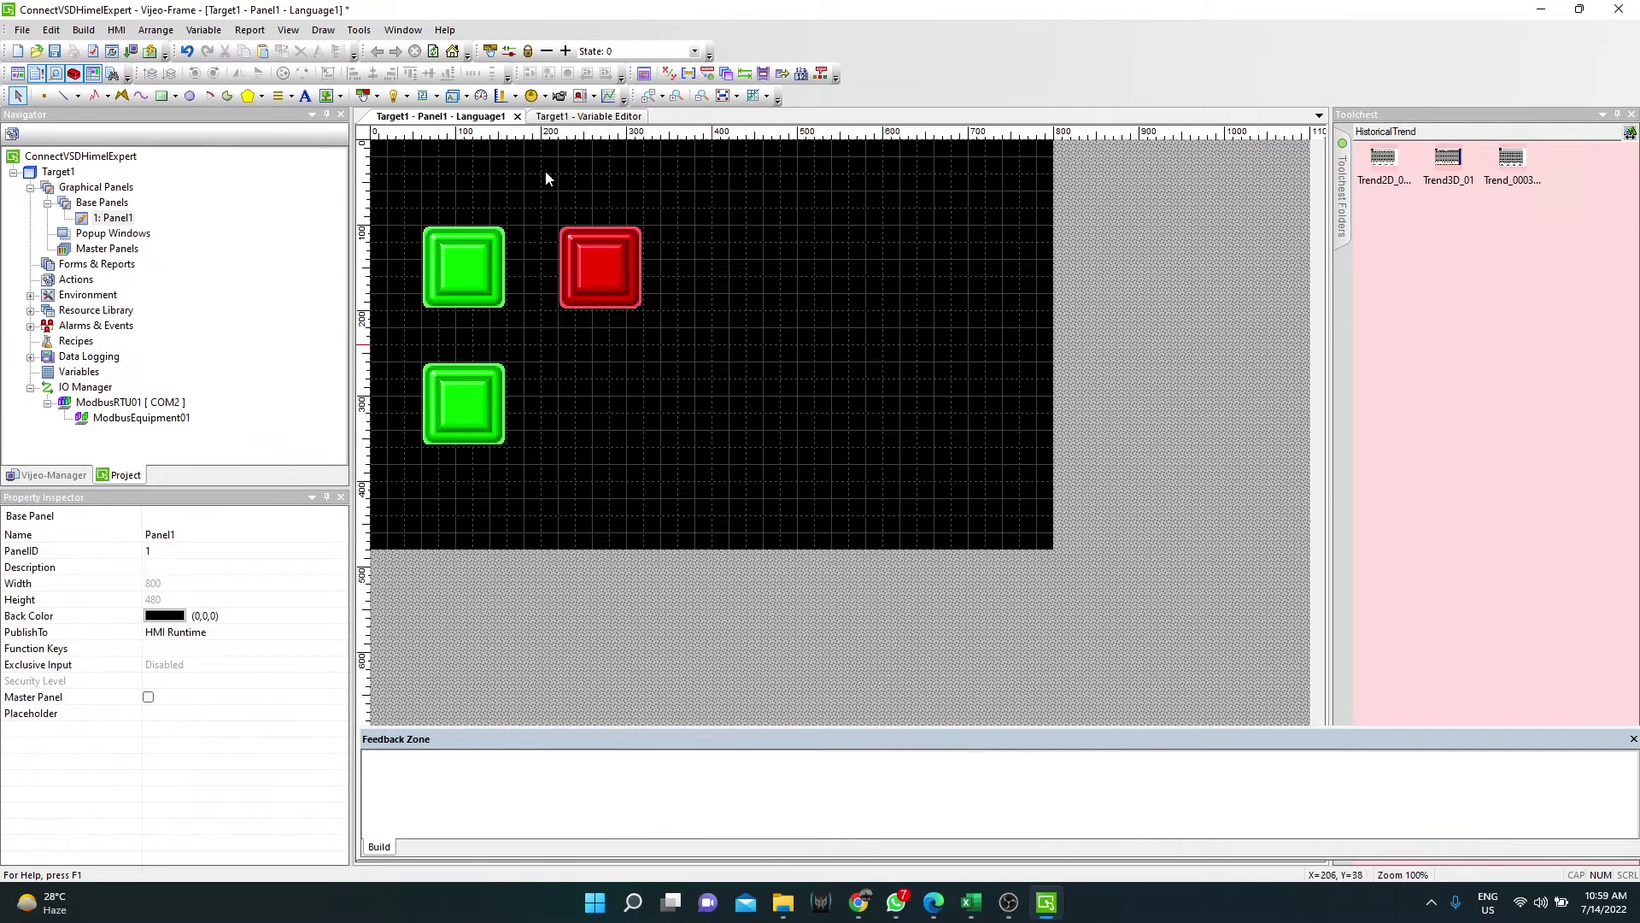
Draw a numeric display about 140 by 100 at left 360, top 100, beside the red switch and name it SpeedReference.
{"action": "left_click", "coordinate": [422, 95]}
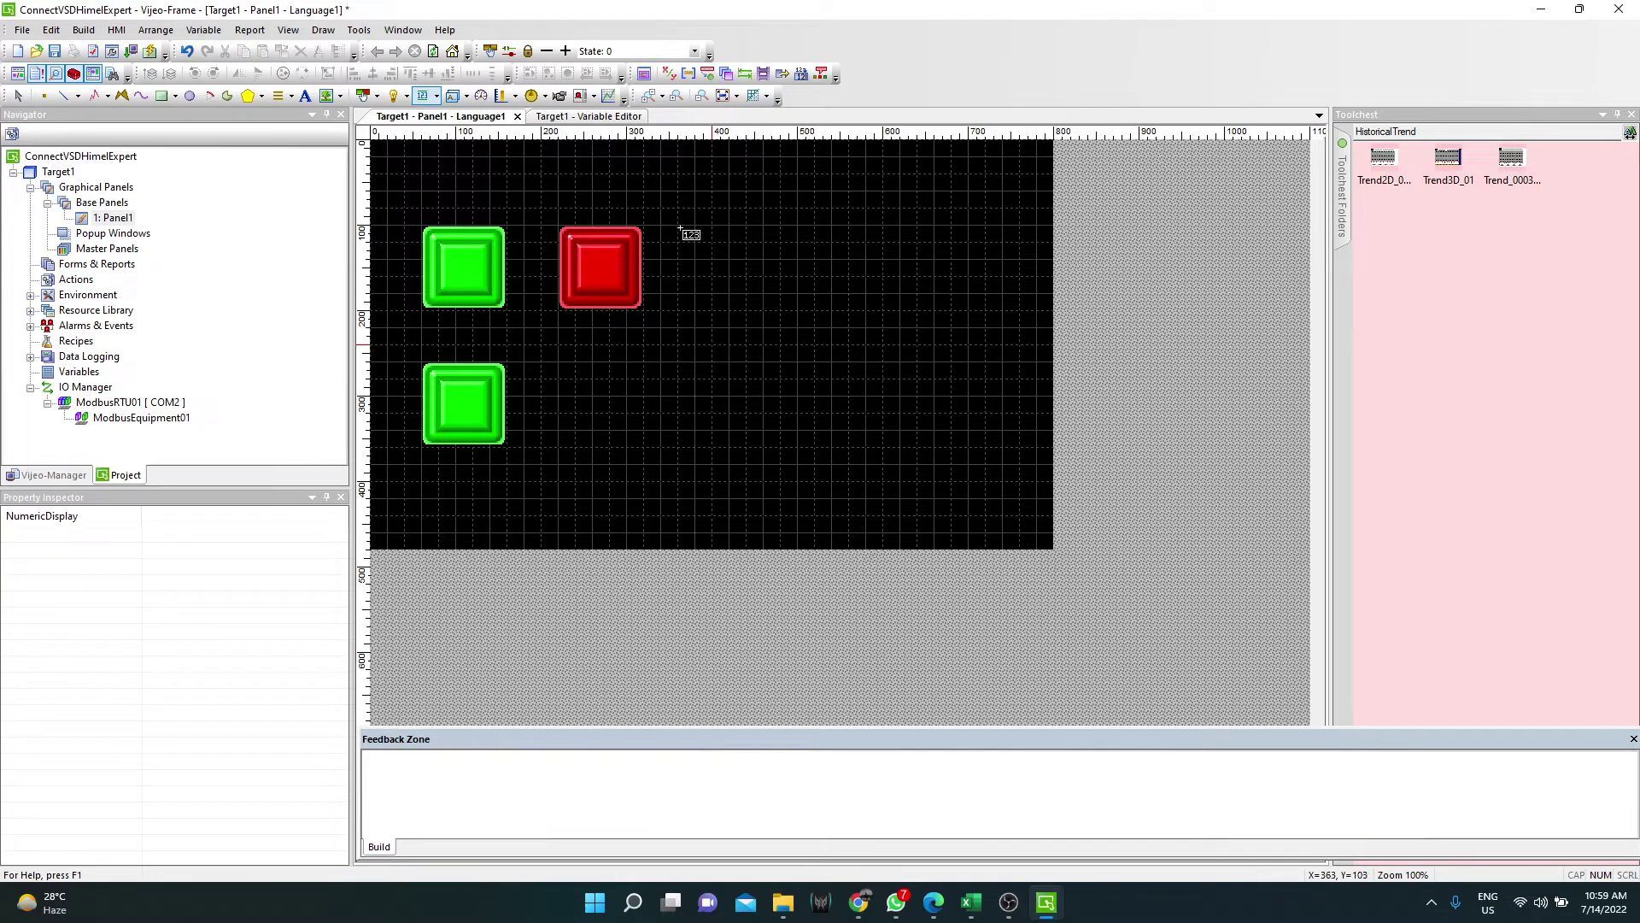
{"action": "left_click_drag", "start_coordinate": [680, 228], "coordinate": [806, 315]}
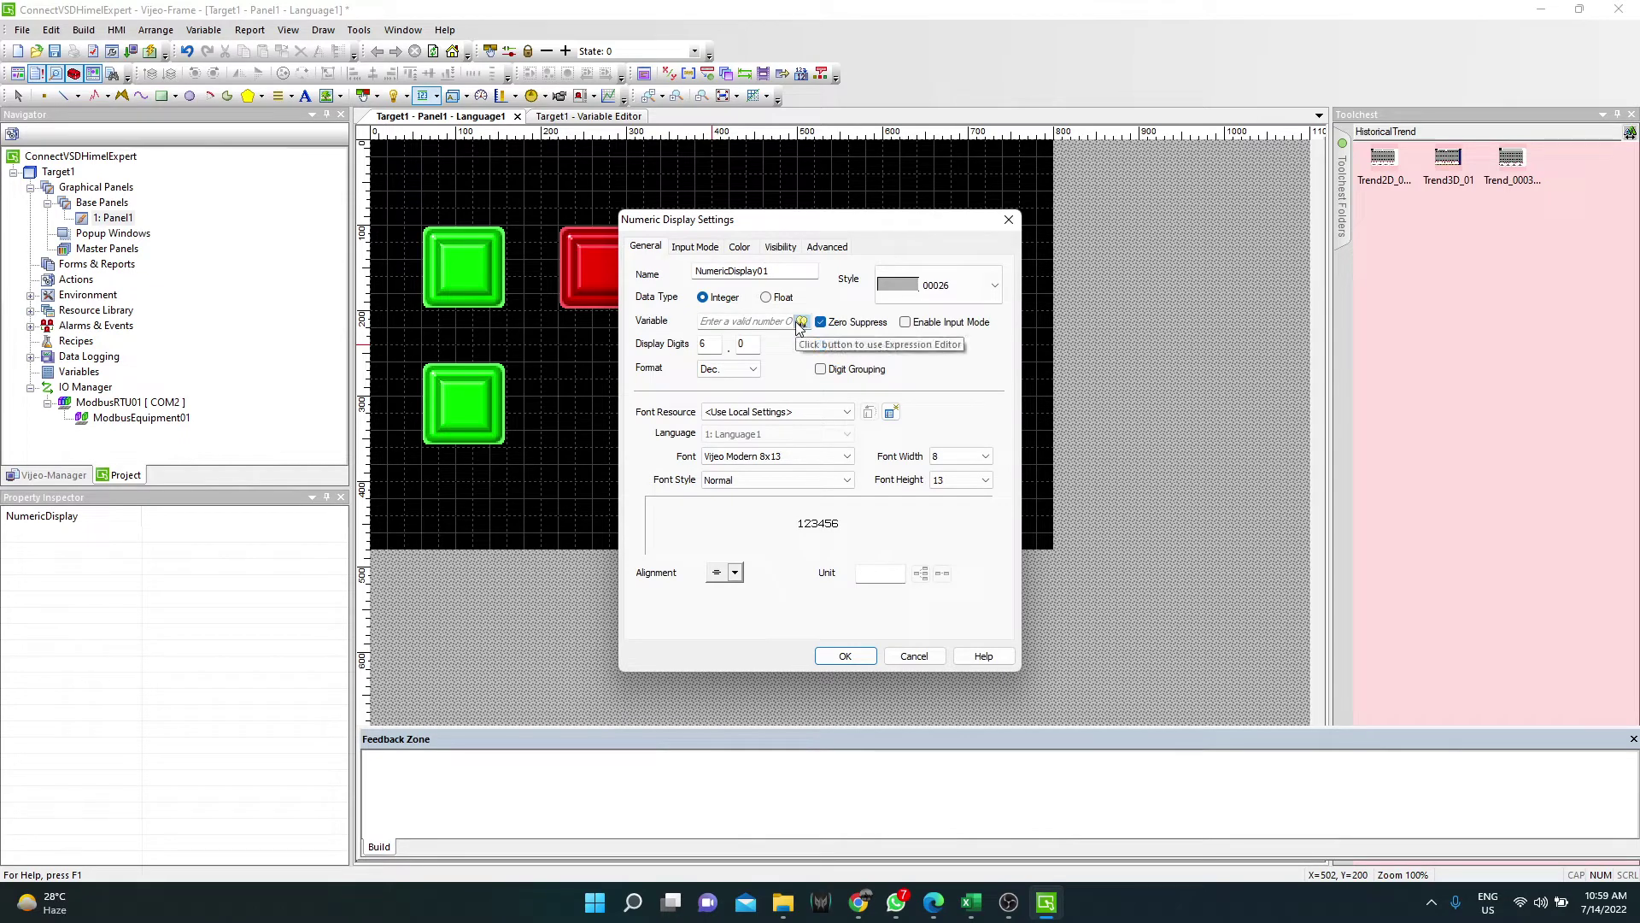
{"action": "double_click", "coordinate": [735, 271]}
{"action": "type", "text": "Fr"}
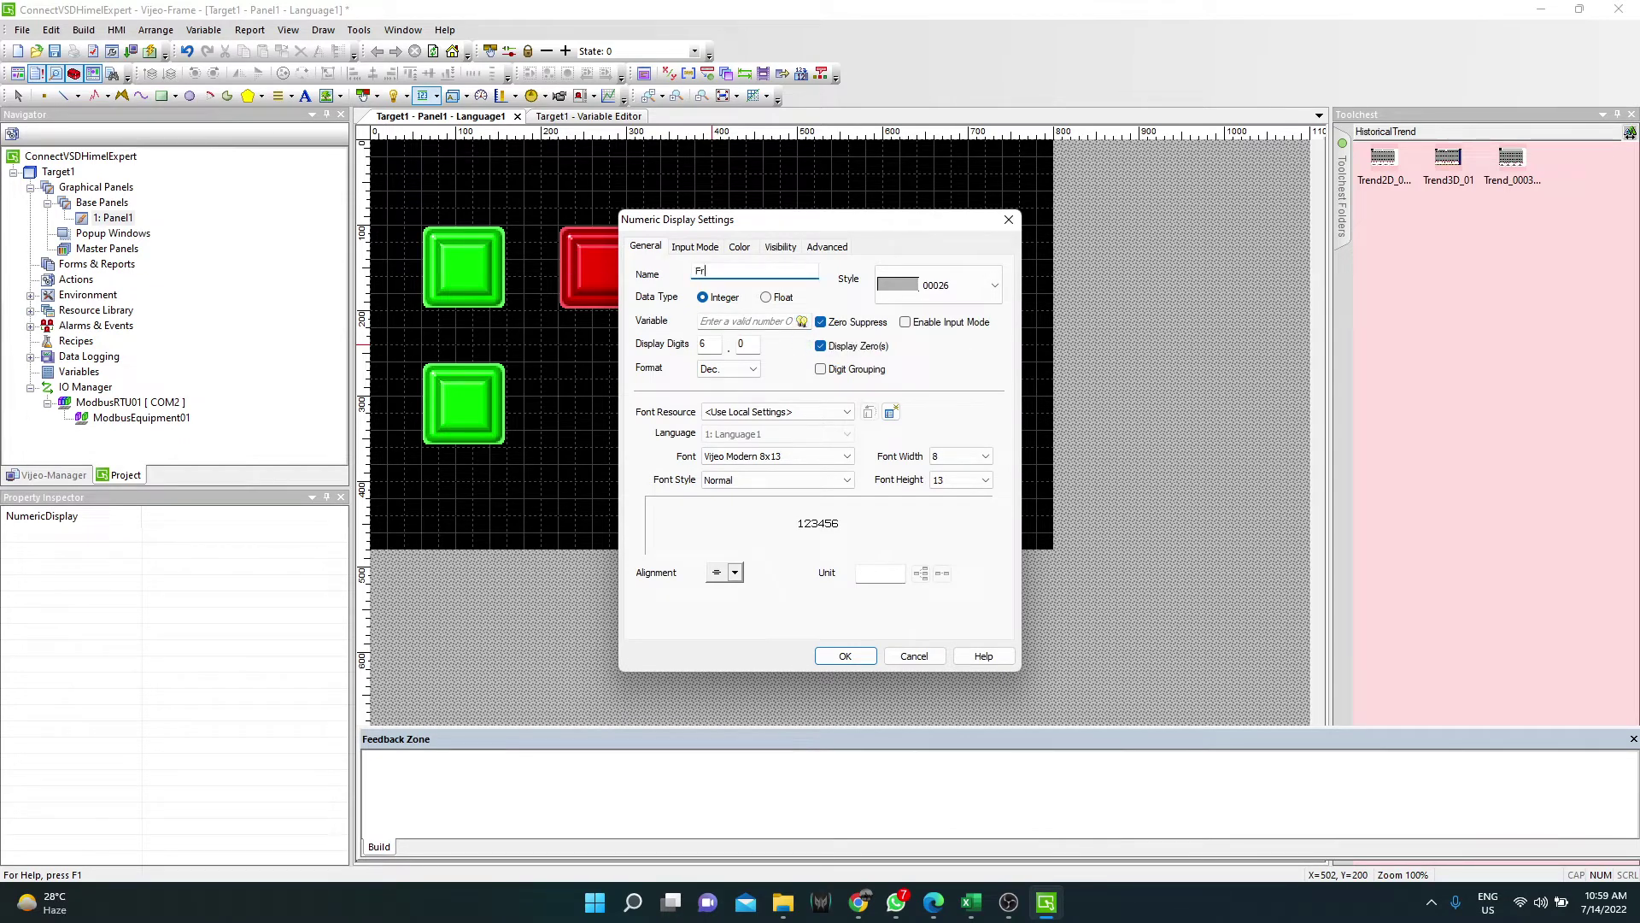
{"action": "type", "text": "eedReference"}
Set the SpeedReference display's font to Vijeo-S Albany, size 20, Bold, and place it on the panel.
{"action": "left_click", "coordinate": [847, 456]}
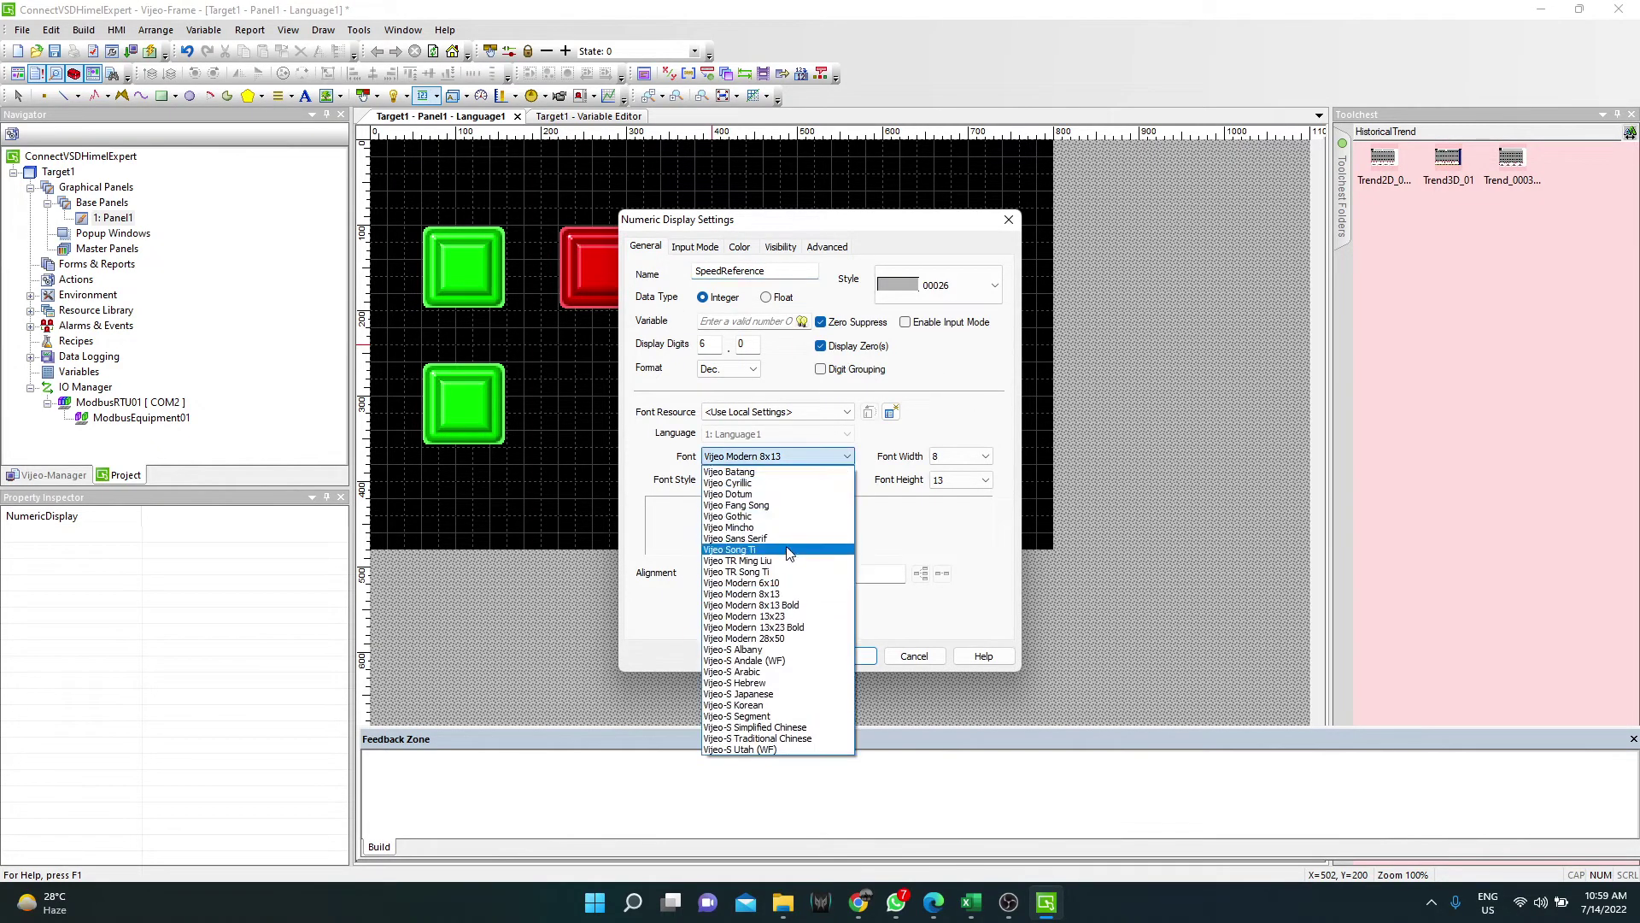
{"action": "left_click", "coordinate": [793, 651]}
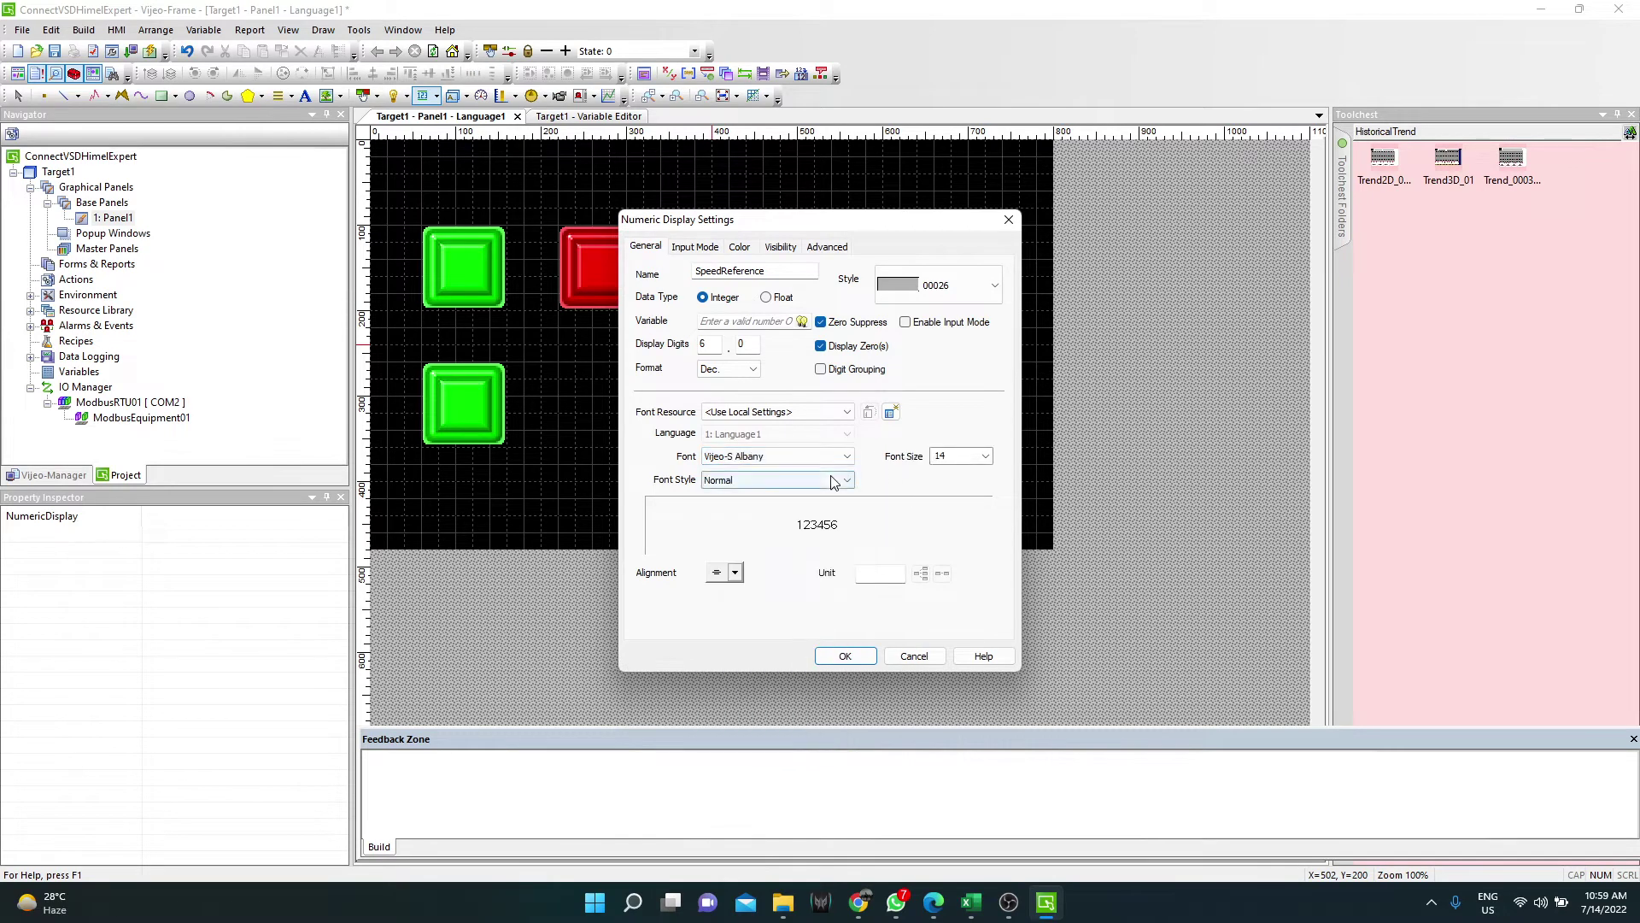
{"action": "left_click", "coordinate": [950, 457]}
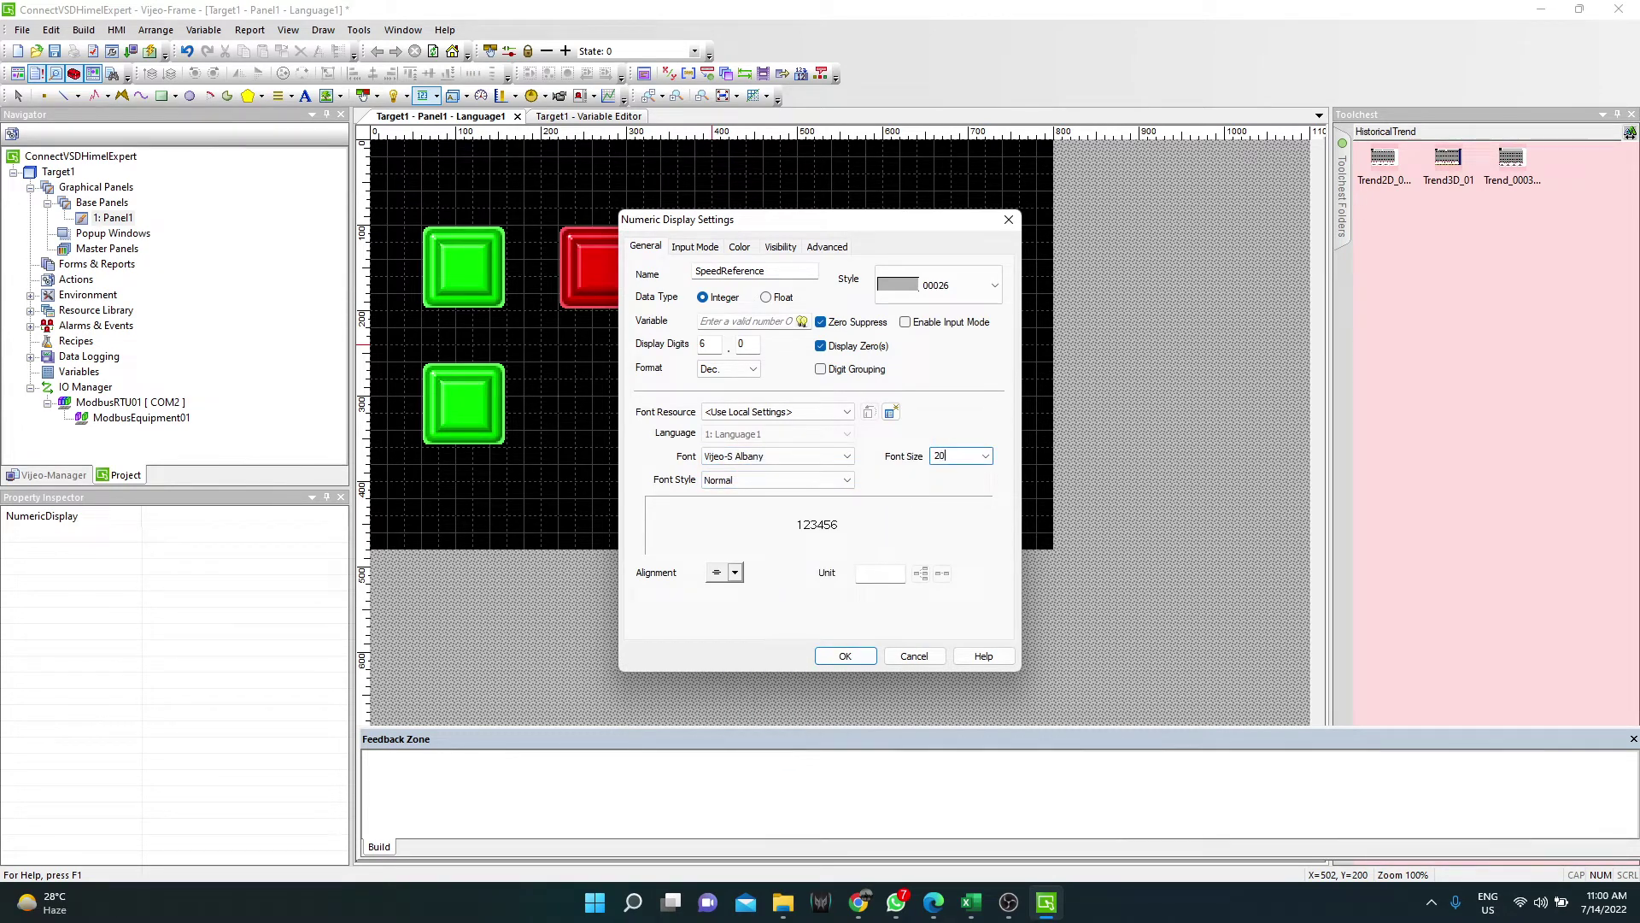
{"action": "left_click", "coordinate": [846, 480]}
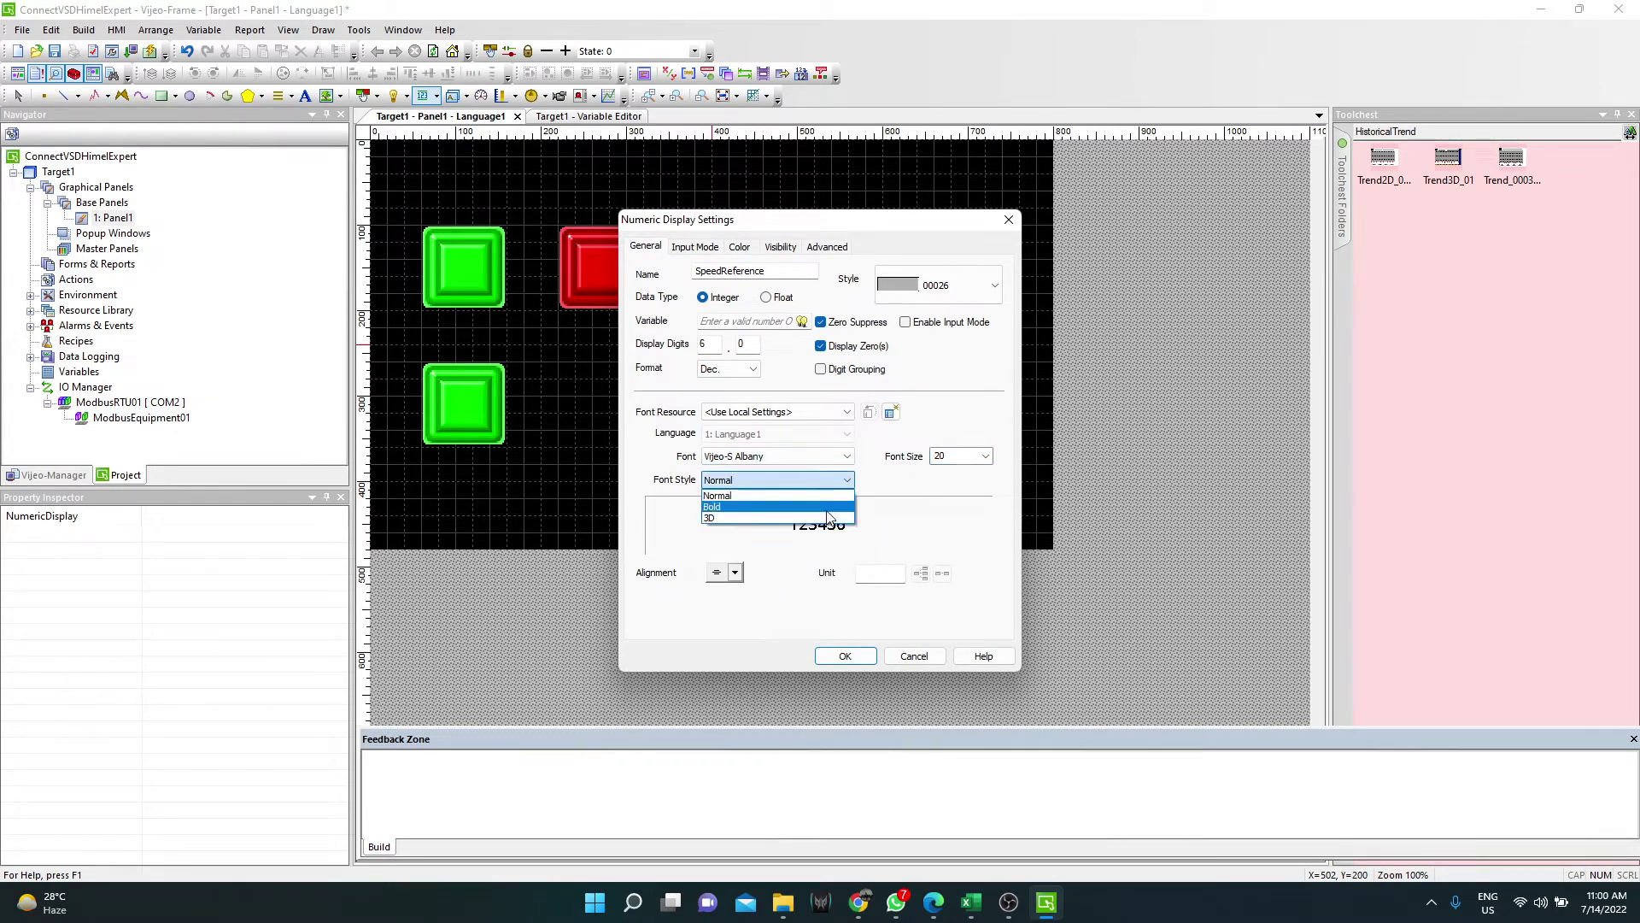
{"action": "left_click", "coordinate": [835, 505]}
{"action": "left_click", "coordinate": [845, 656]}
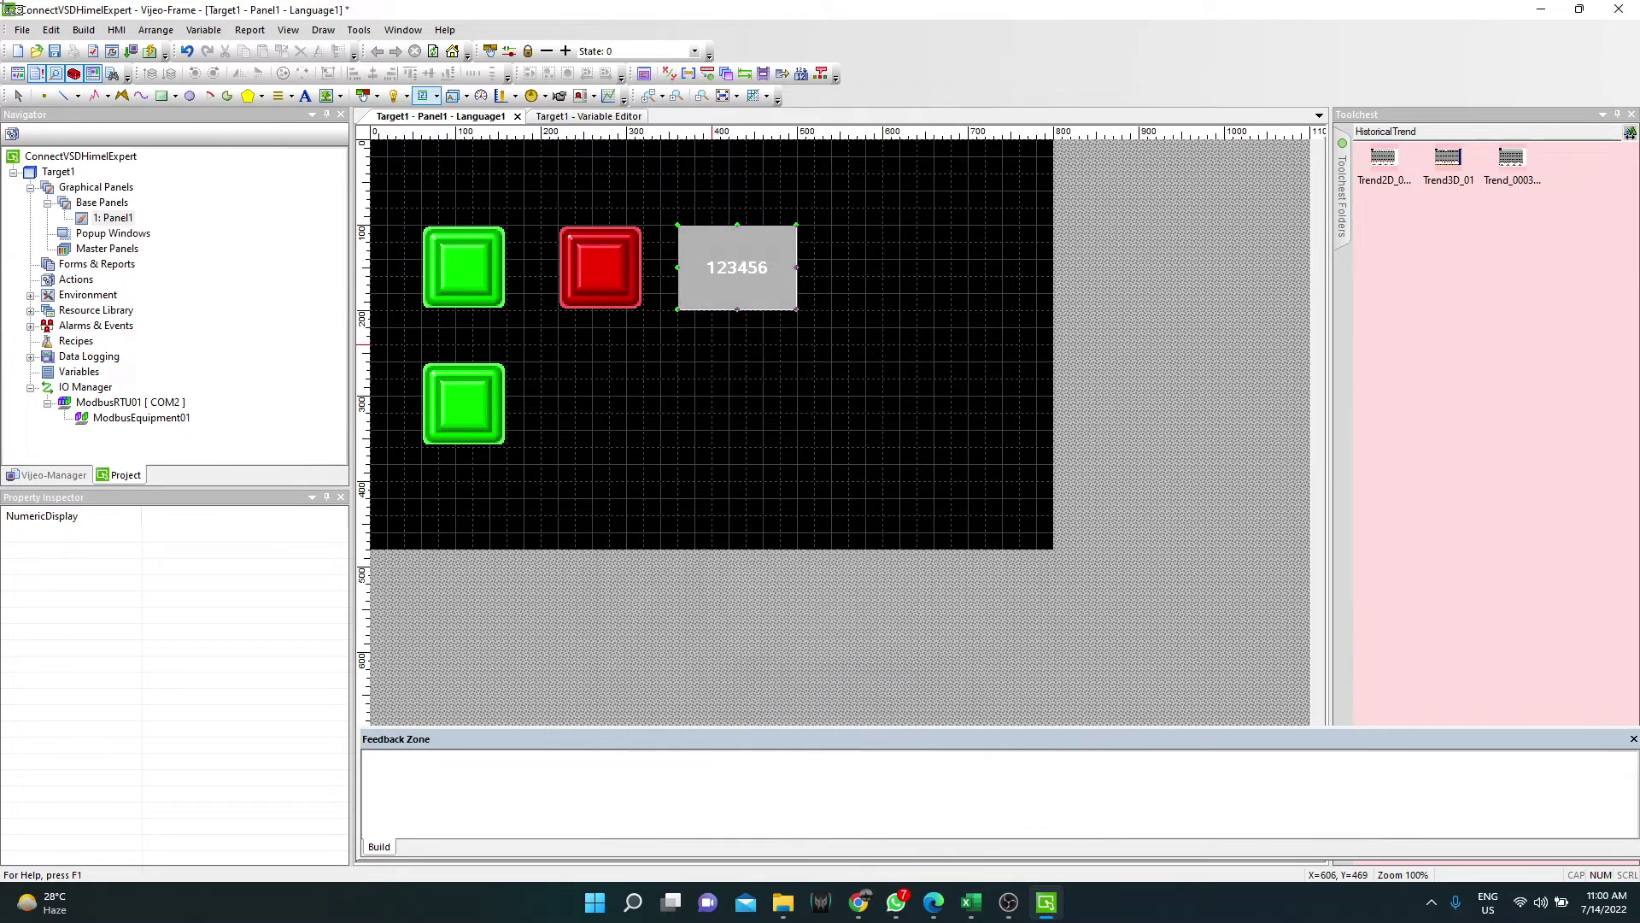
Enlarge the SpeedReference display's font, trying size 40 and settling on size 36.
{"action": "double_click", "coordinate": [709, 282]}
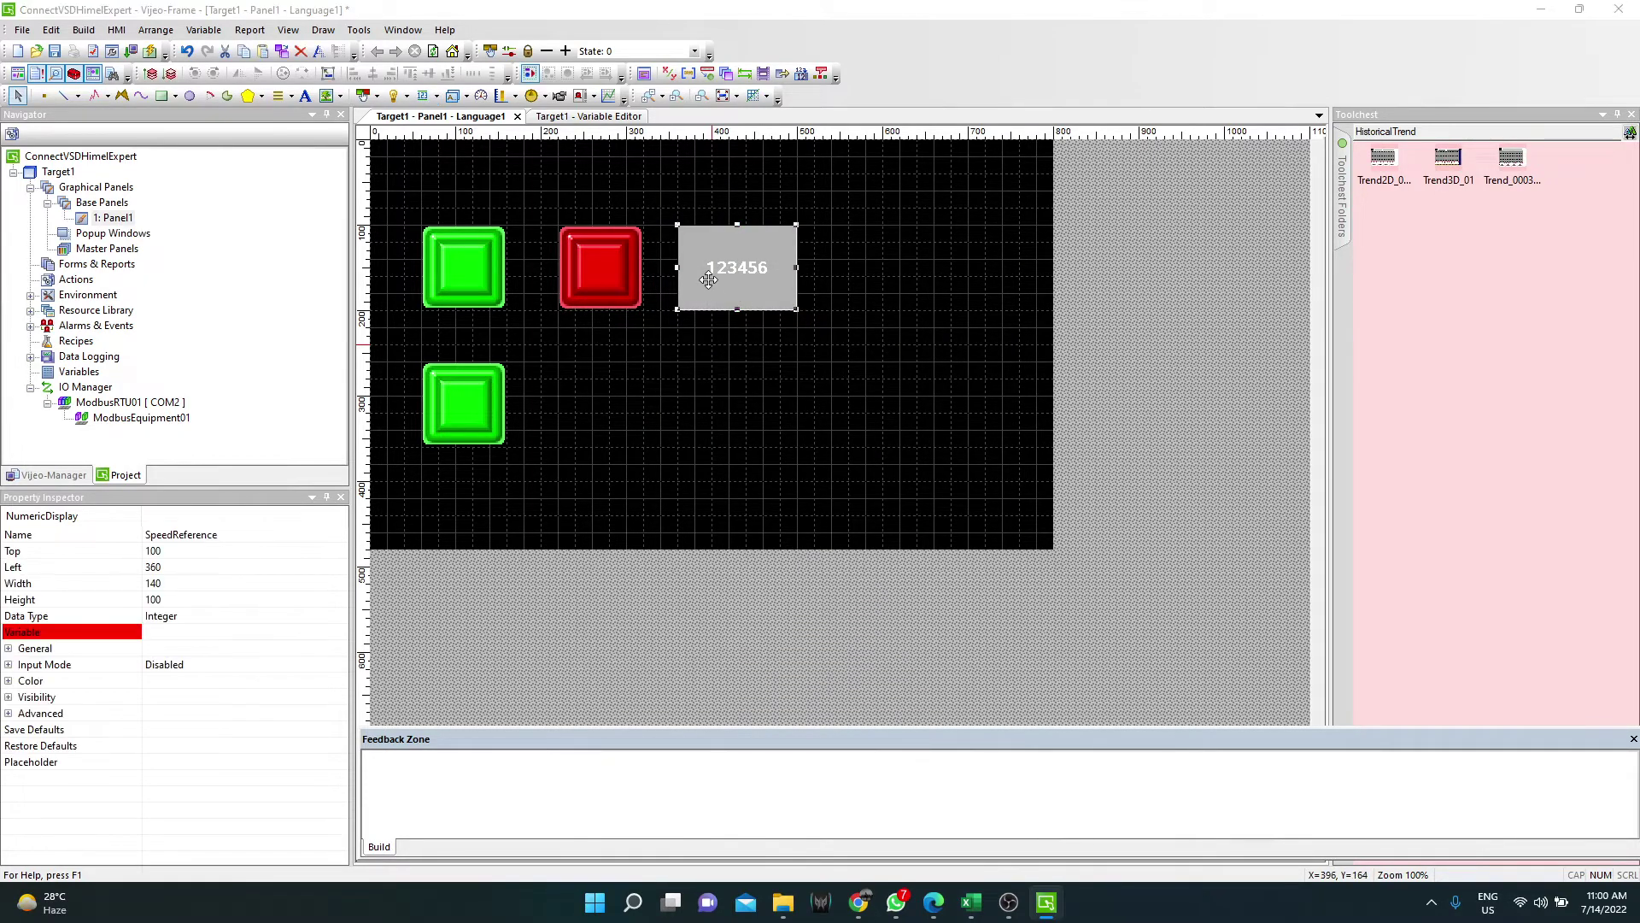
{"action": "double_click", "coordinate": [959, 455]}
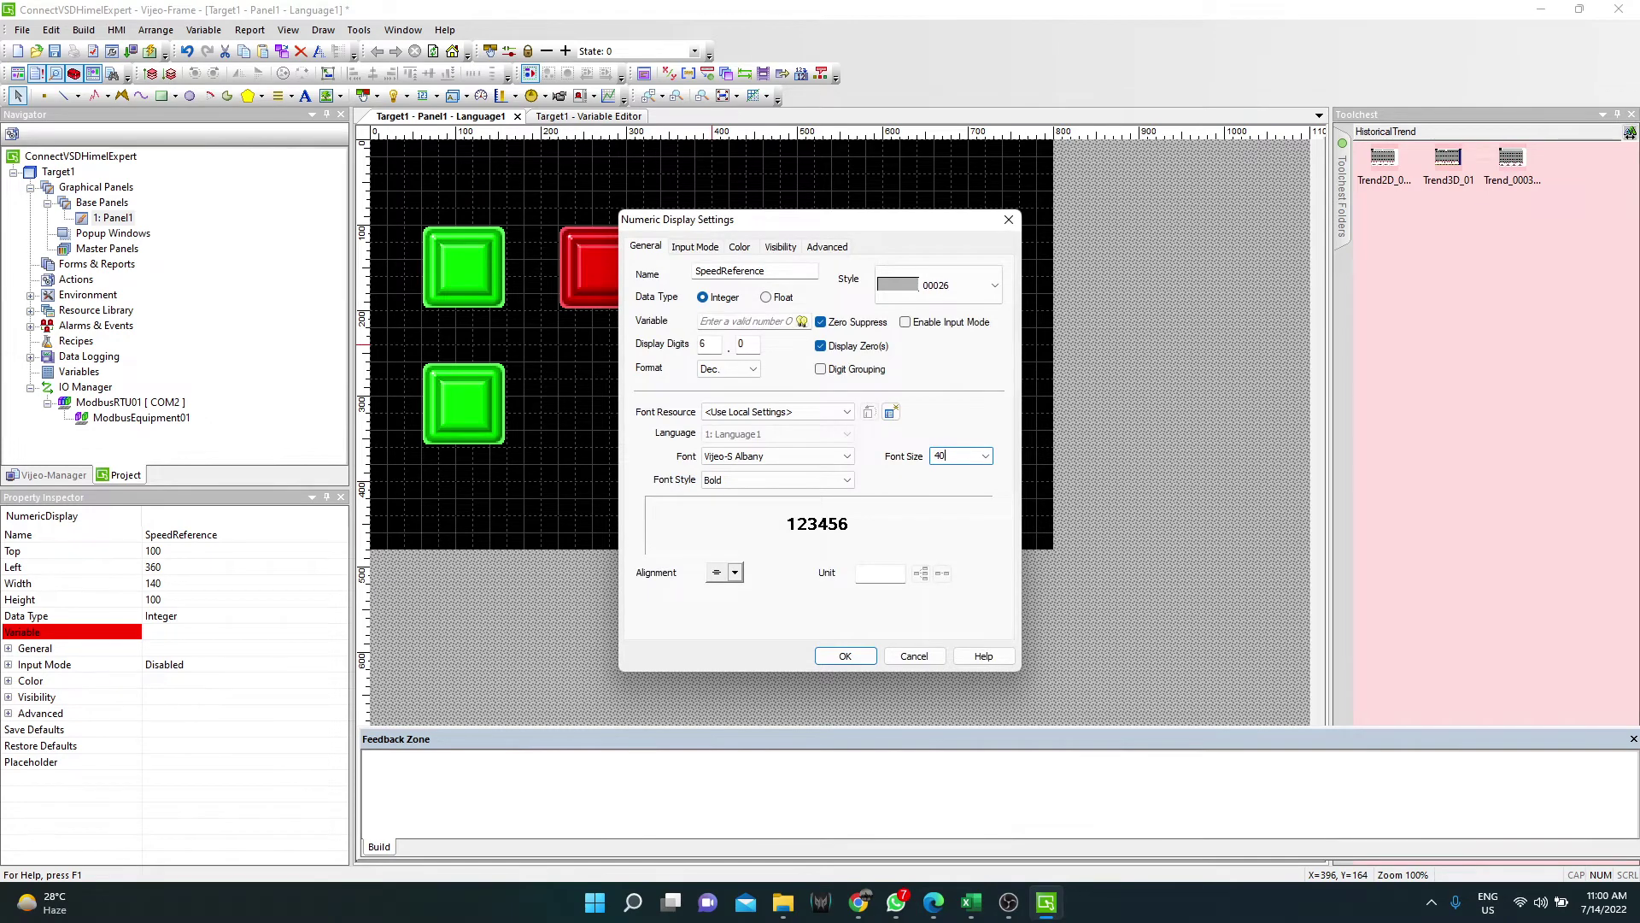
{"action": "type", "text": "40"}
{"action": "key", "text": "Return"}
{"action": "double_click", "coordinate": [757, 285]}
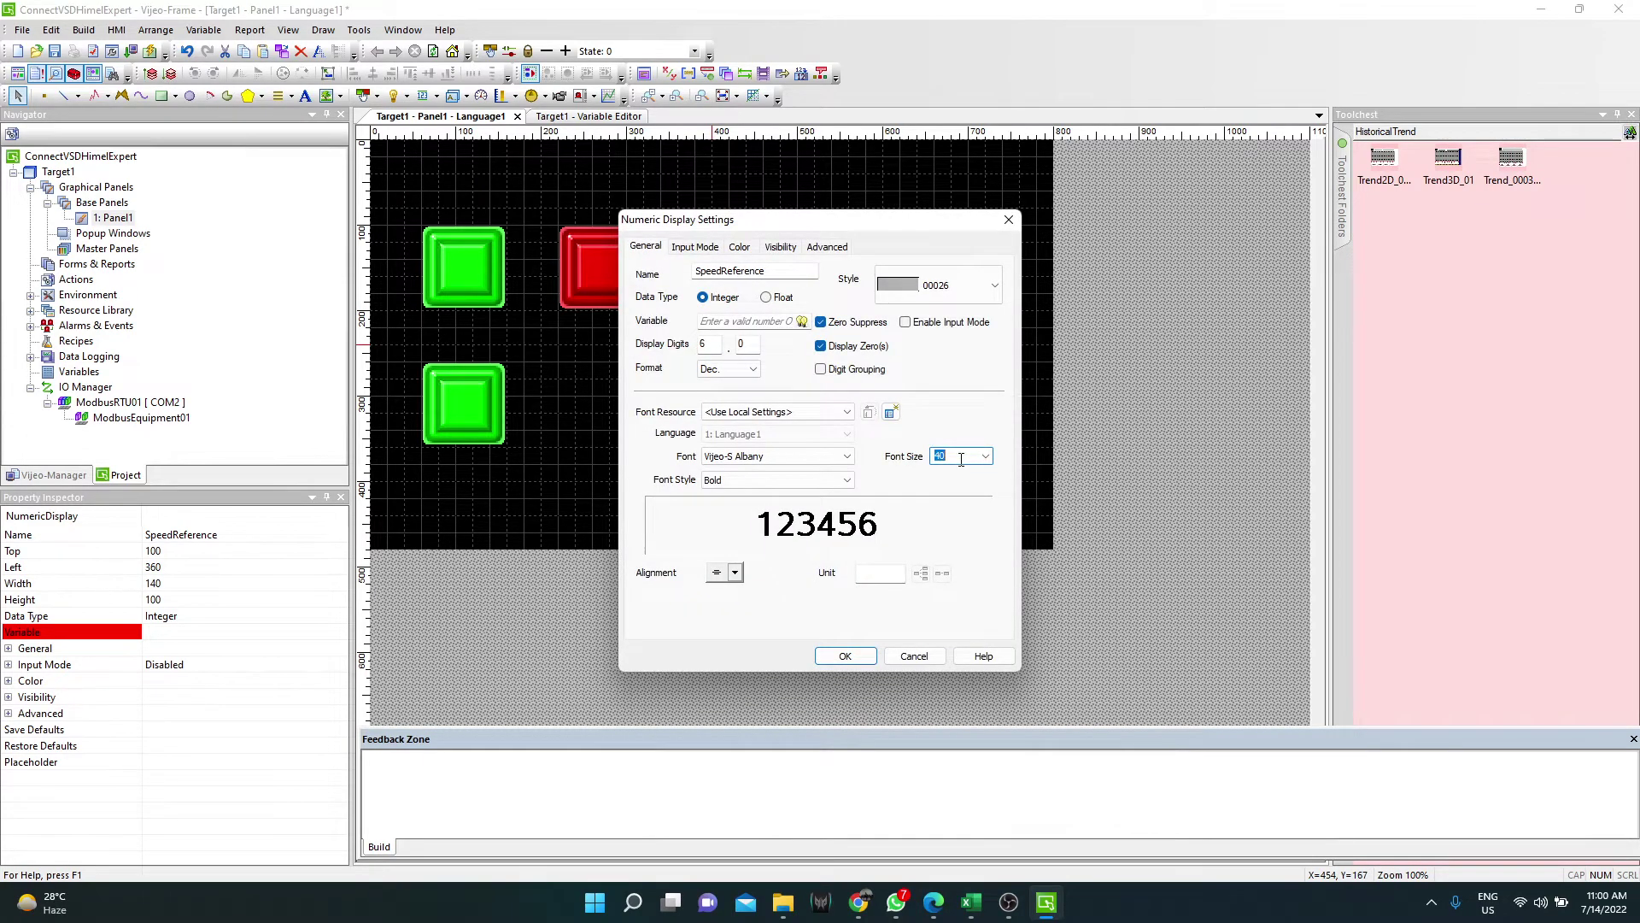
{"action": "key", "text": "Return"}
Change the SpeedReference display's style to 000000 and apply the settings.
{"action": "double_click", "coordinate": [757, 282]}
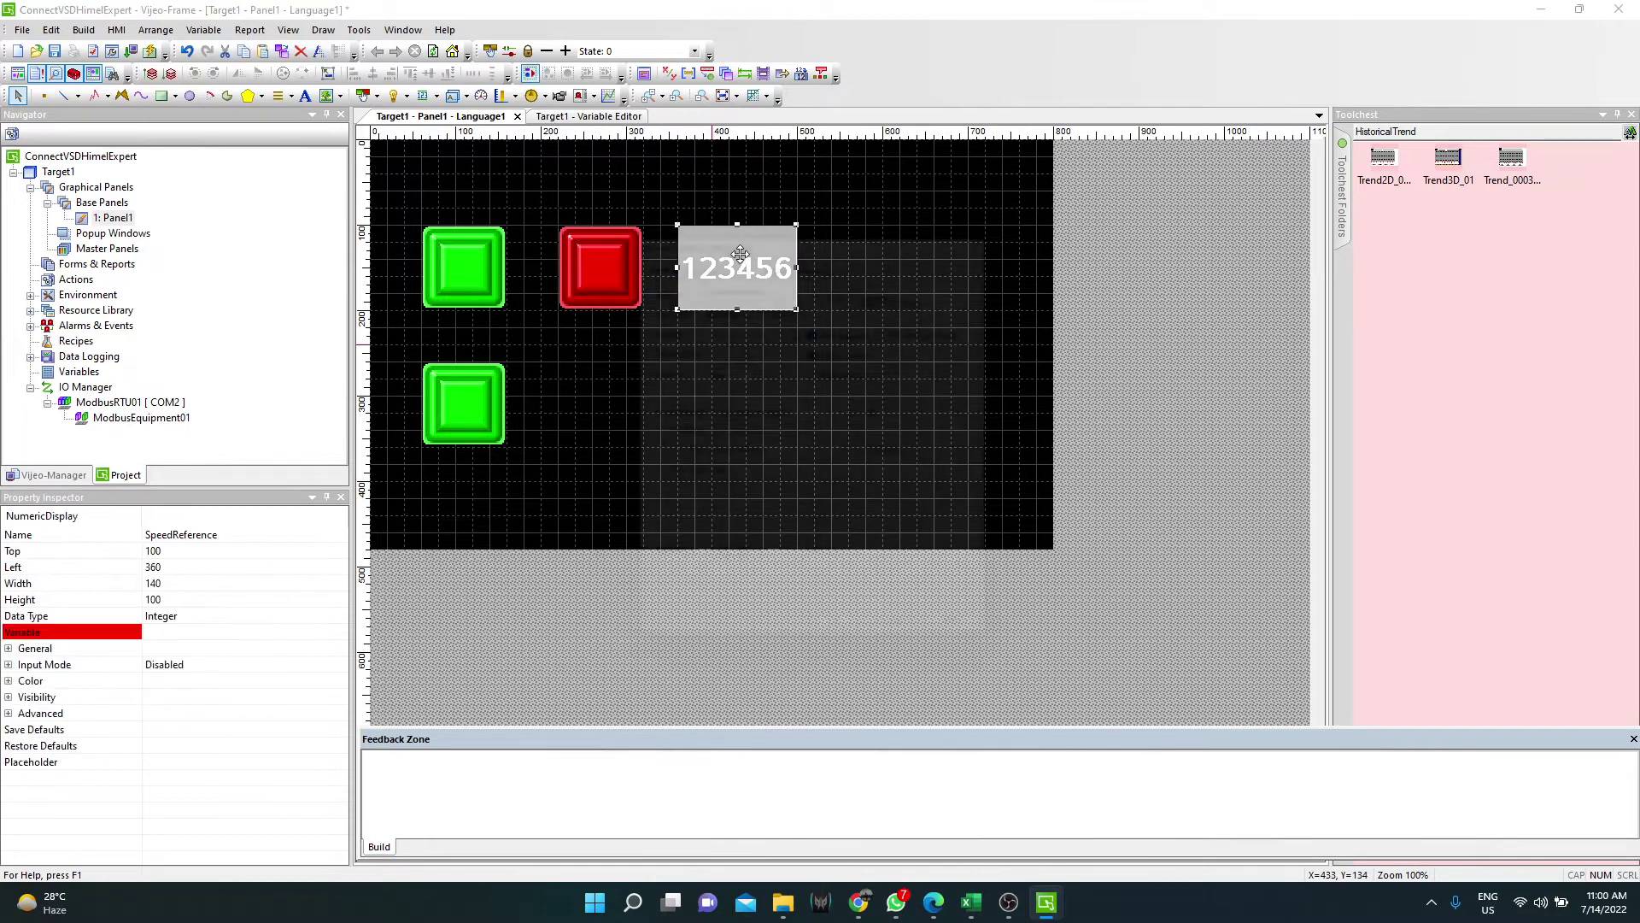
{"action": "left_click", "coordinate": [923, 271]}
{"action": "left_click", "coordinate": [905, 323]}
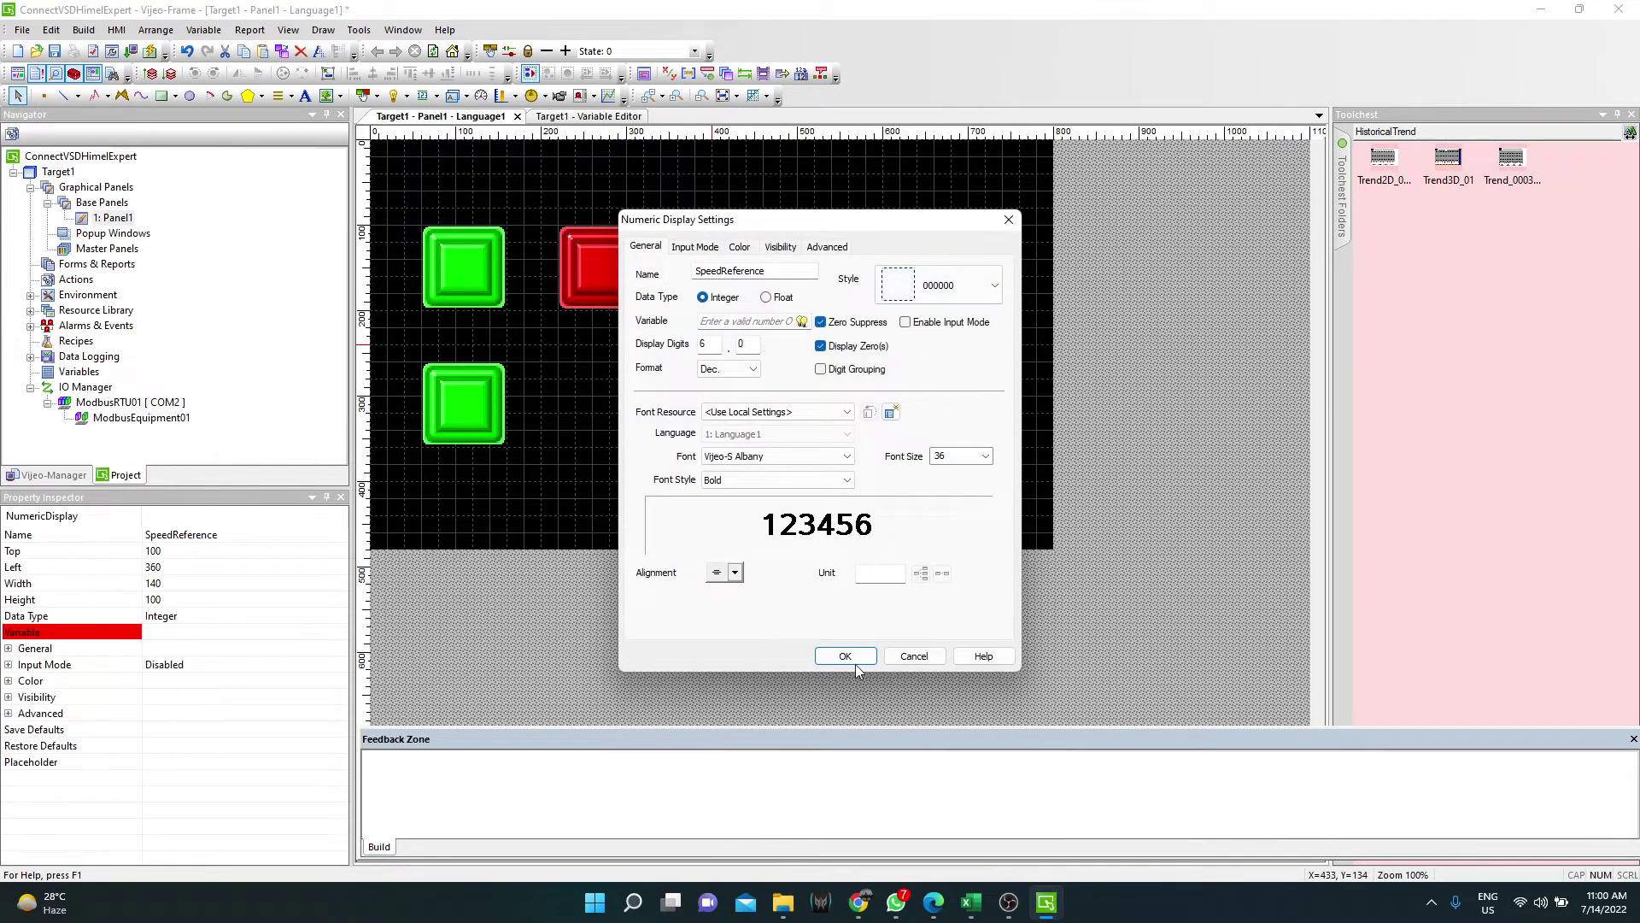
{"action": "key", "text": "Return"}
{"action": "left_click", "coordinate": [883, 392]}
Duplicate the SpeedReference display directly below the original, at left 360, top 260.
{"action": "left_click", "coordinate": [751, 286]}
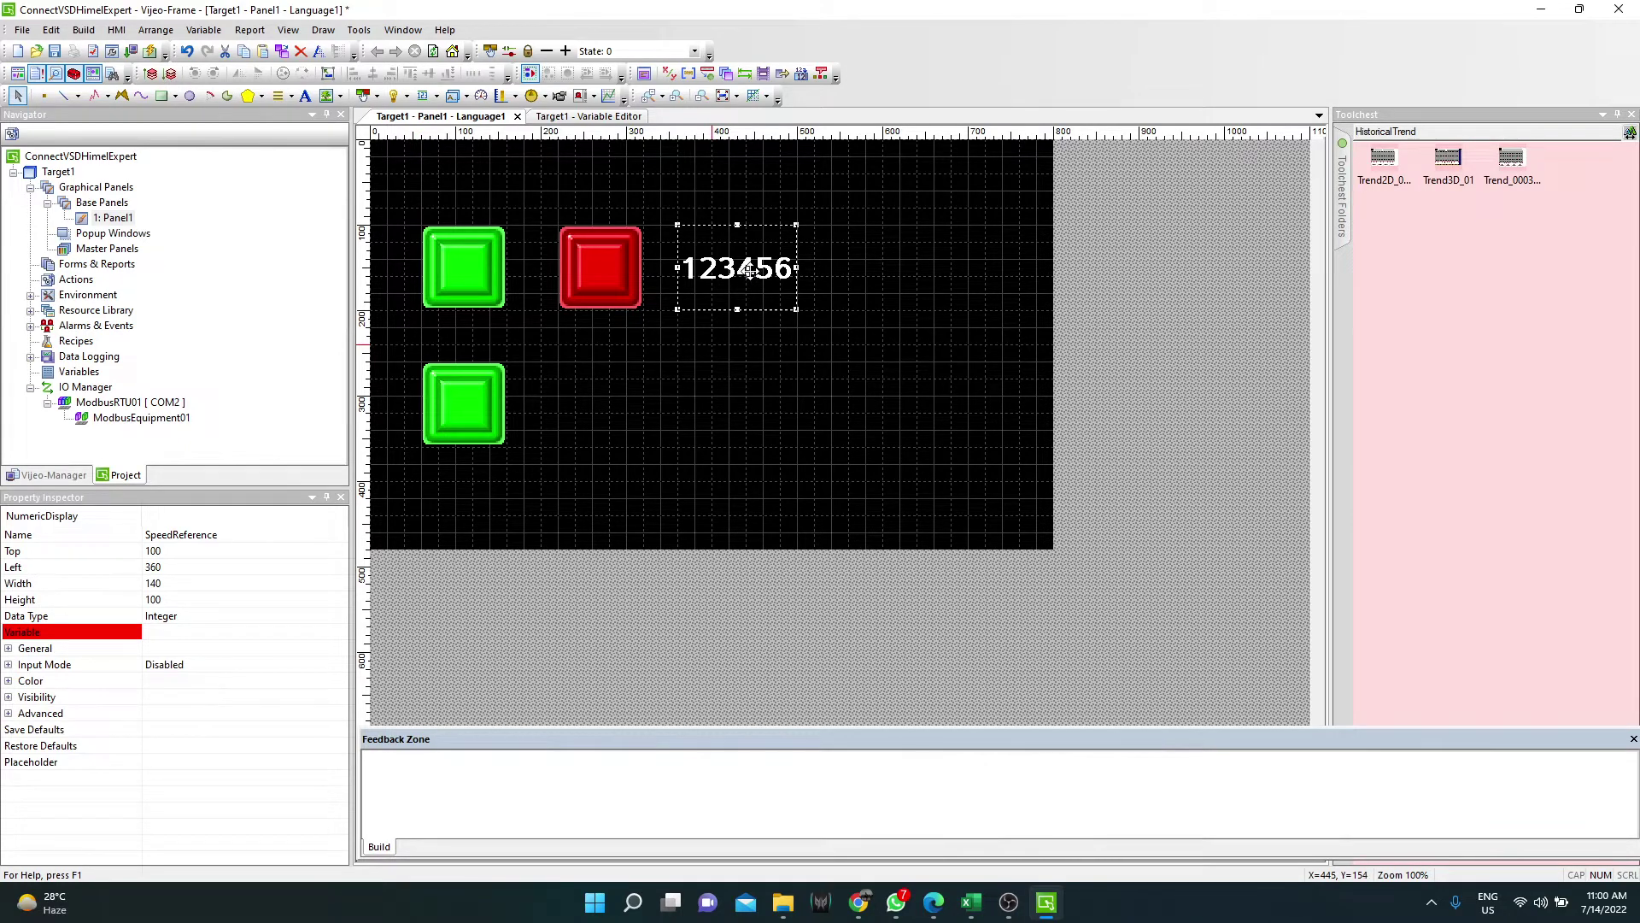
{"action": "left_click_drag", "start_coordinate": [760, 397], "coordinate": [748, 413]}
{"action": "double_click", "coordinate": [748, 414]}
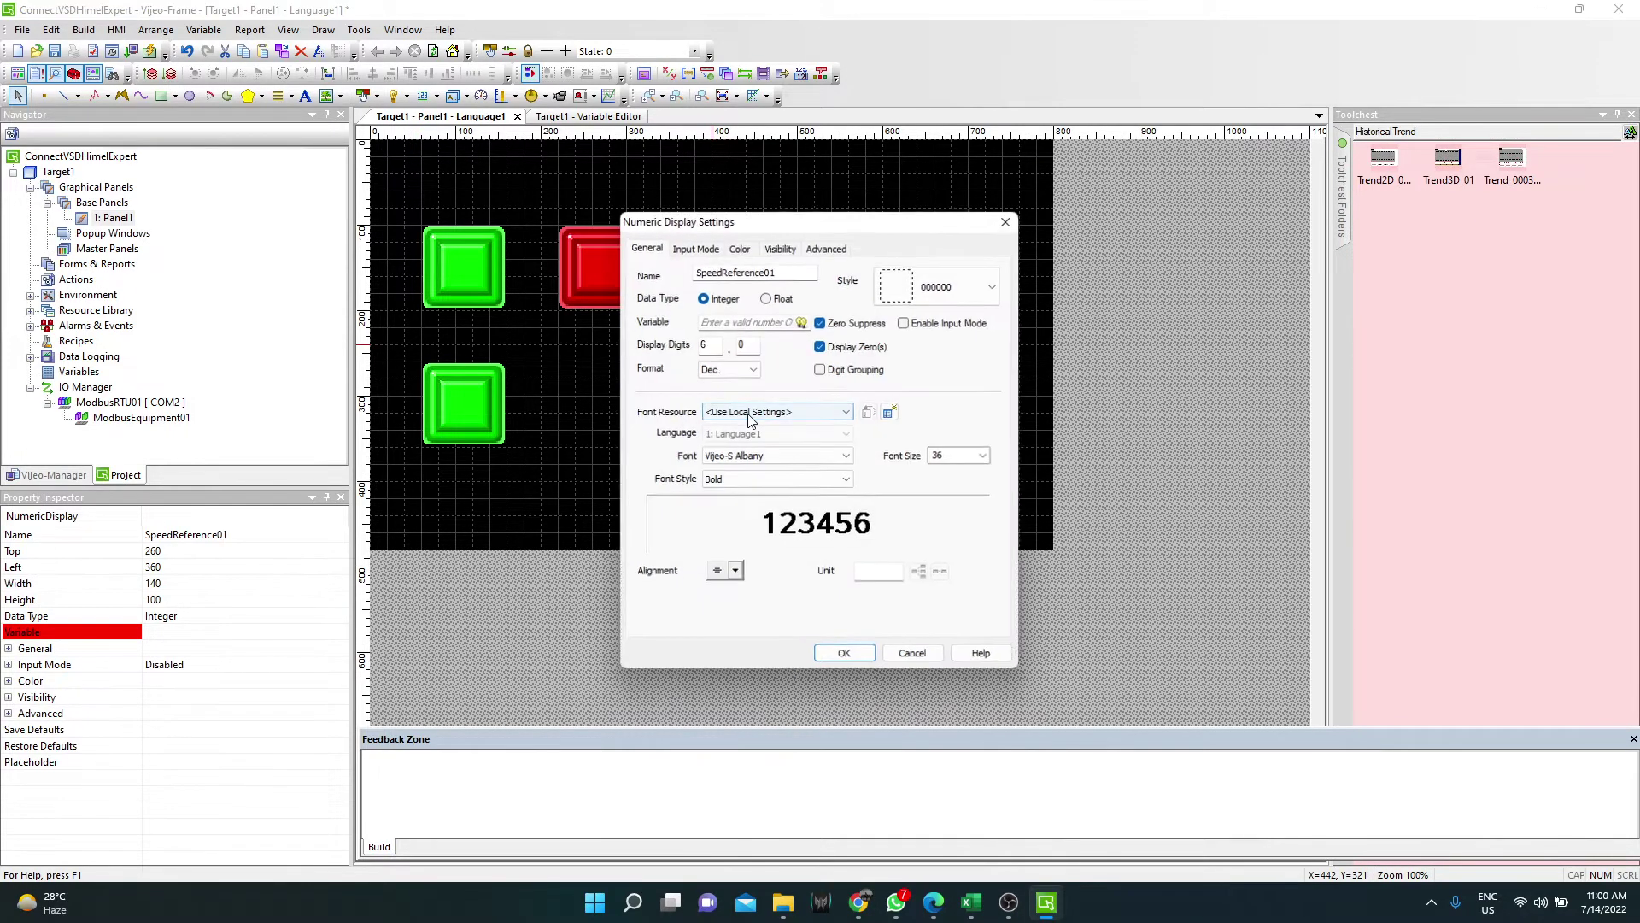
{"action": "left_click", "coordinate": [1005, 222]}
{"action": "double_click", "coordinate": [754, 259]}
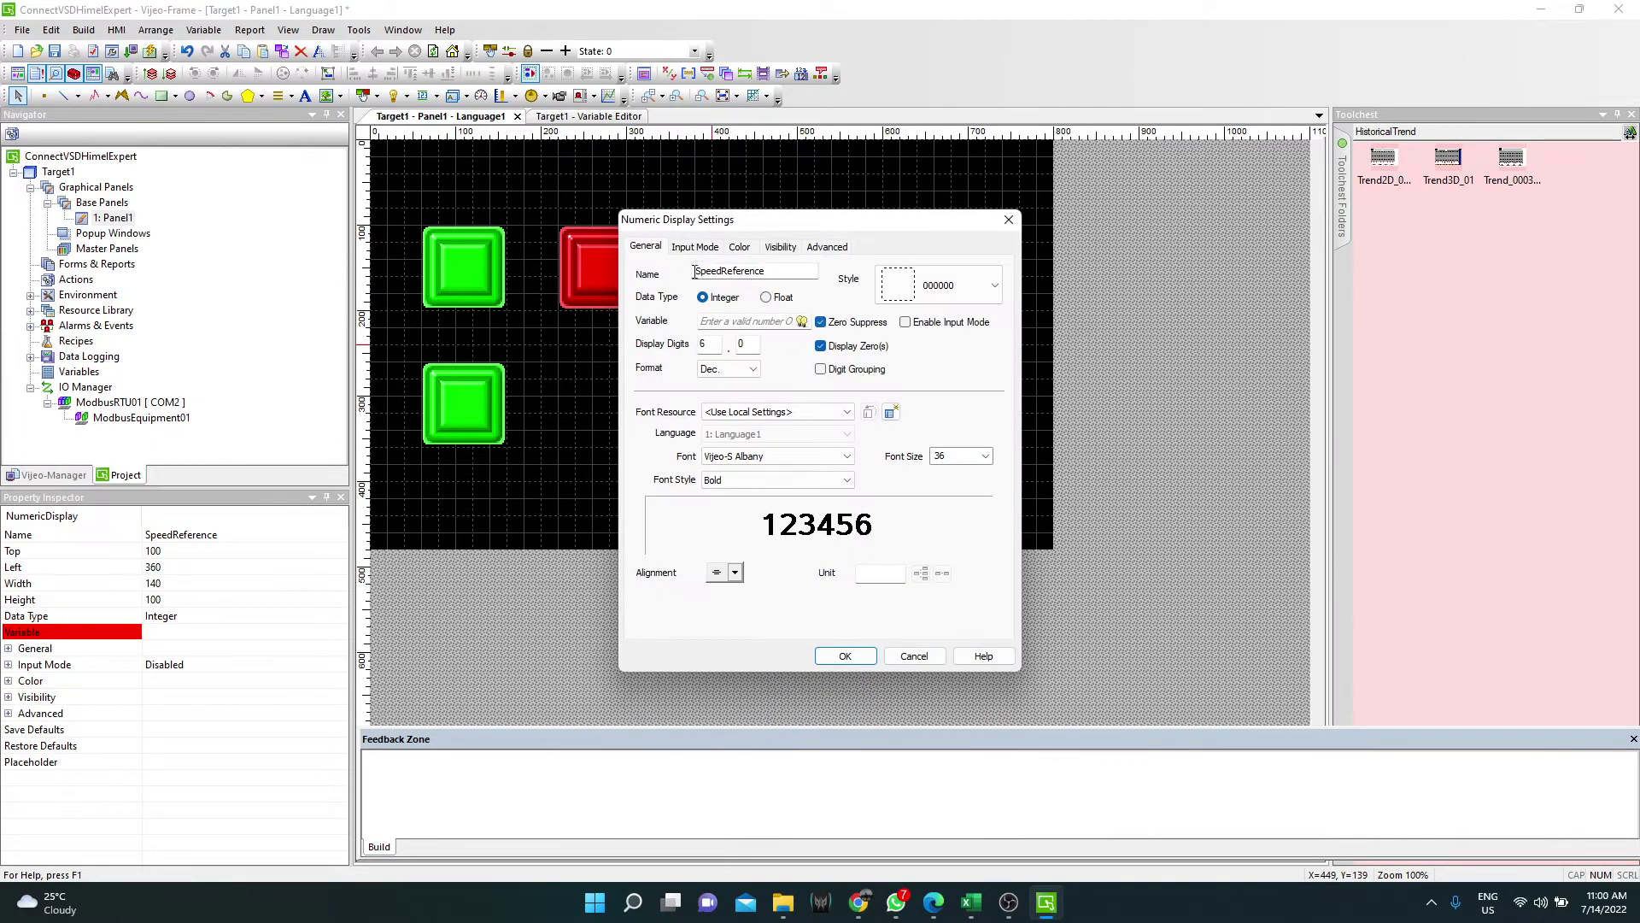
{"action": "left_click", "coordinate": [1008, 219]}
{"action": "left_click", "coordinate": [914, 359]}
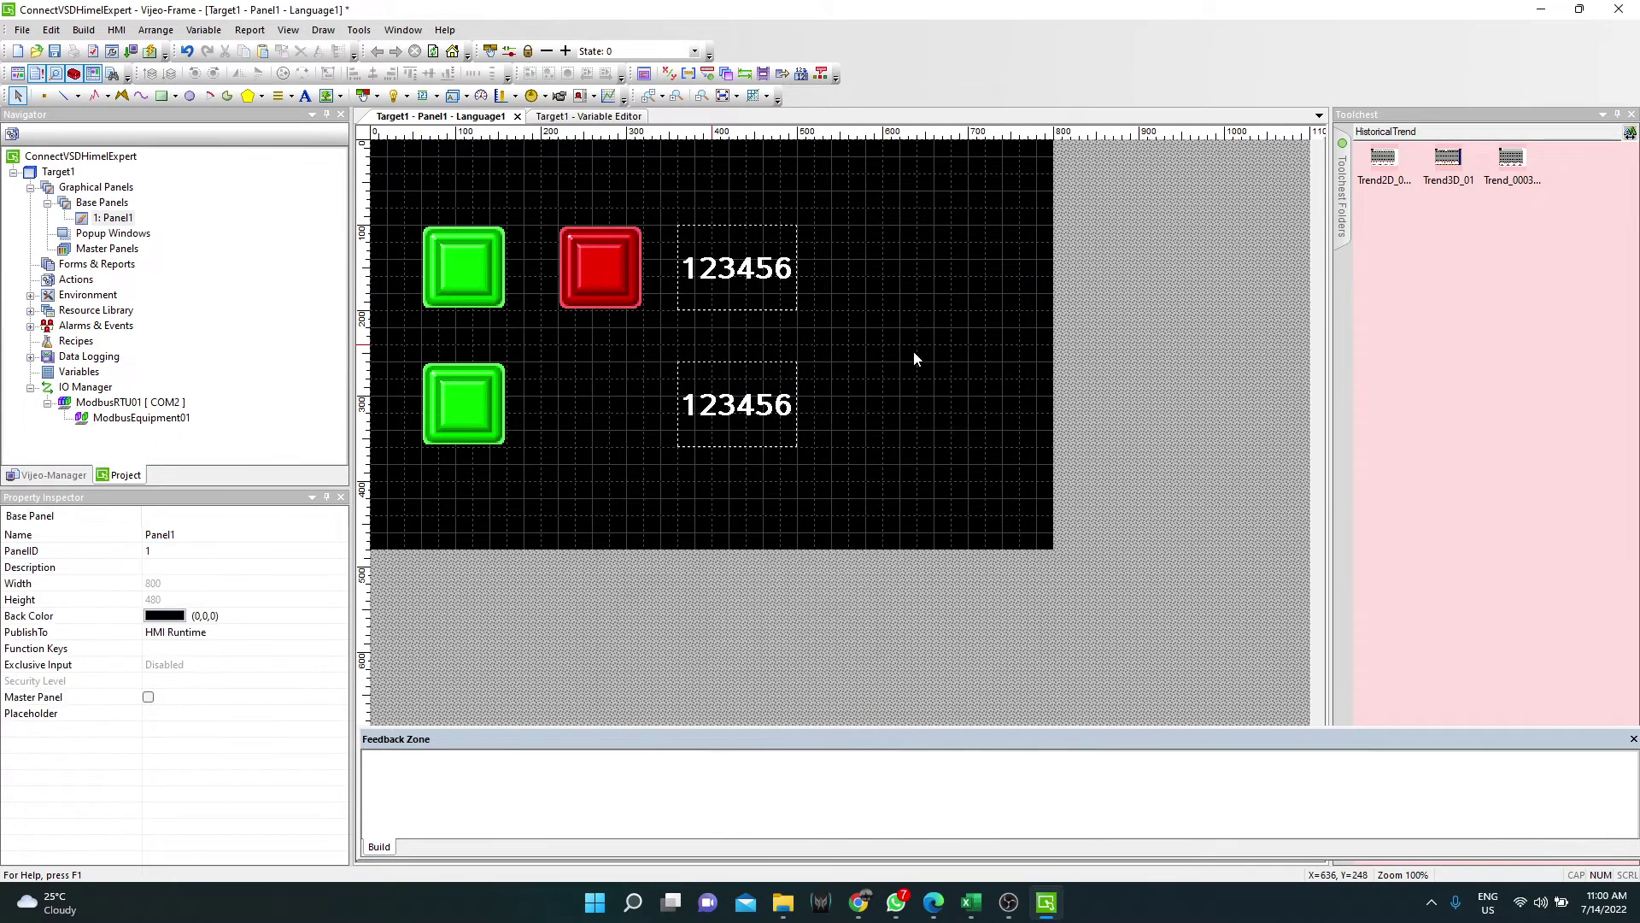
Assign the external variable SpeedRef to the upper numeric display and apply its settings.
{"action": "double_click", "coordinate": [774, 271]}
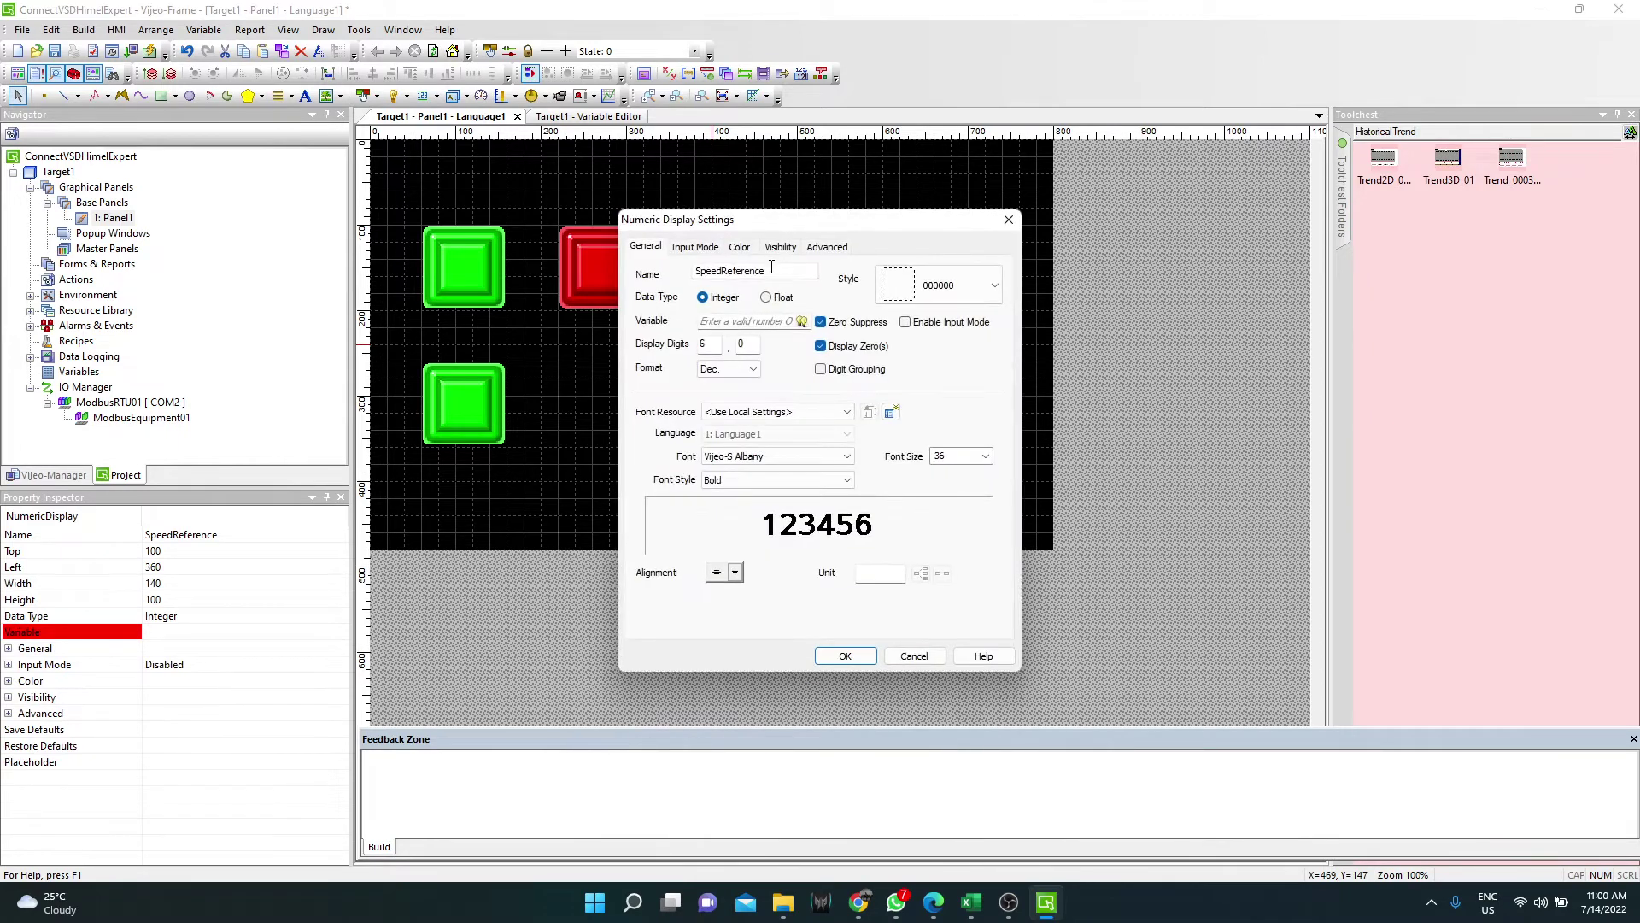
{"action": "left_click", "coordinate": [801, 322]}
{"action": "left_click", "coordinate": [852, 489]}
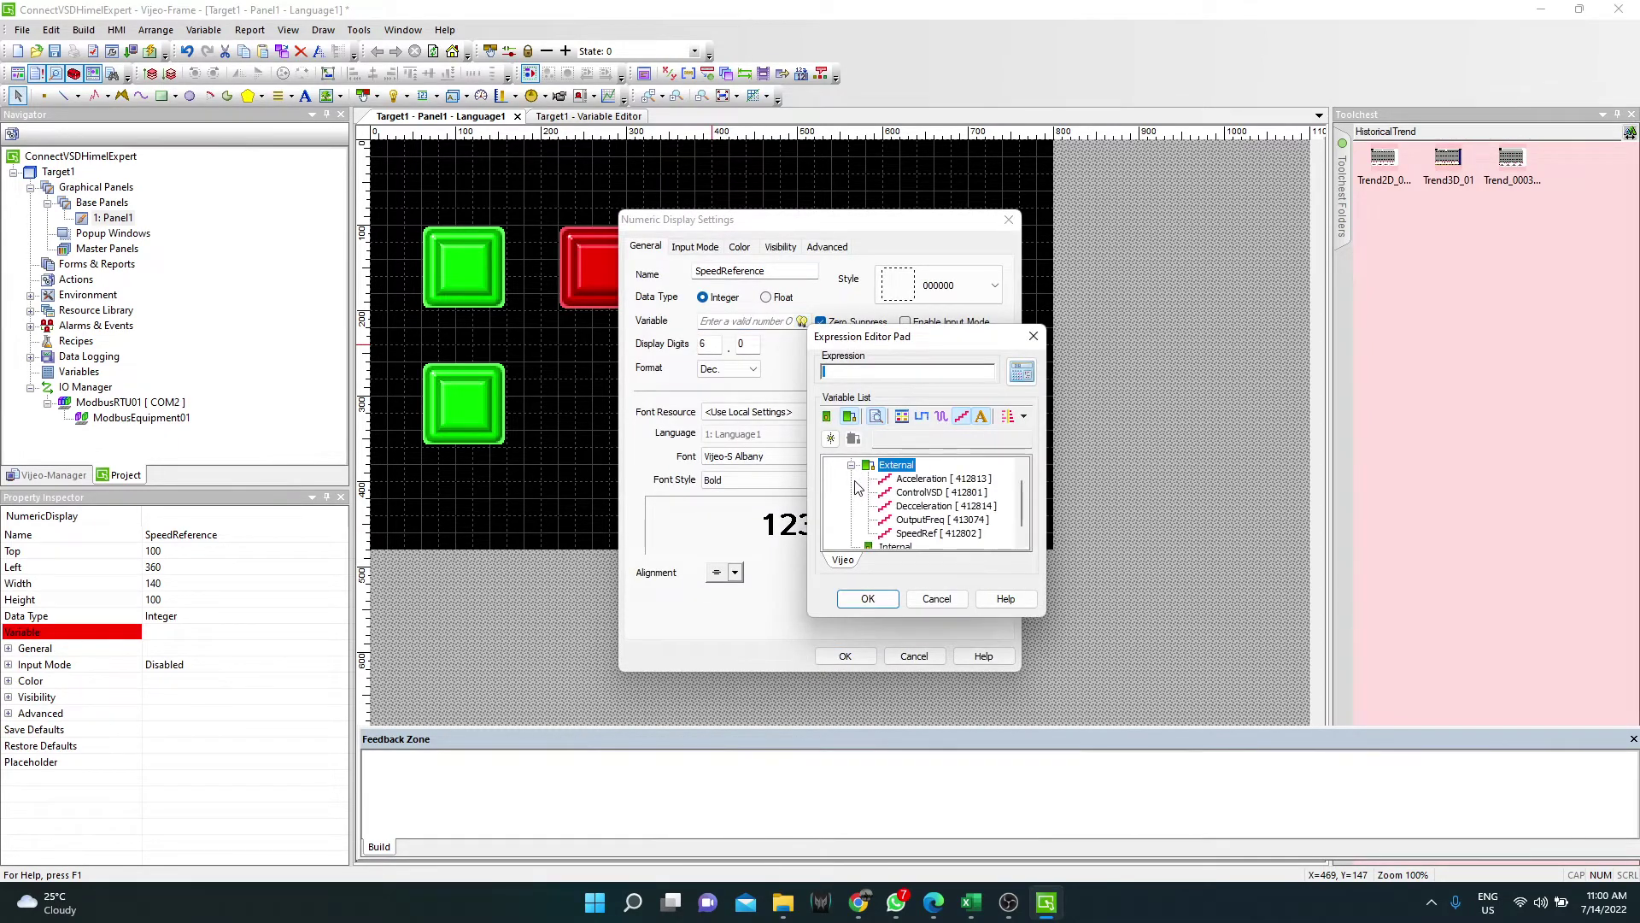
{"action": "double_click", "coordinate": [916, 533]}
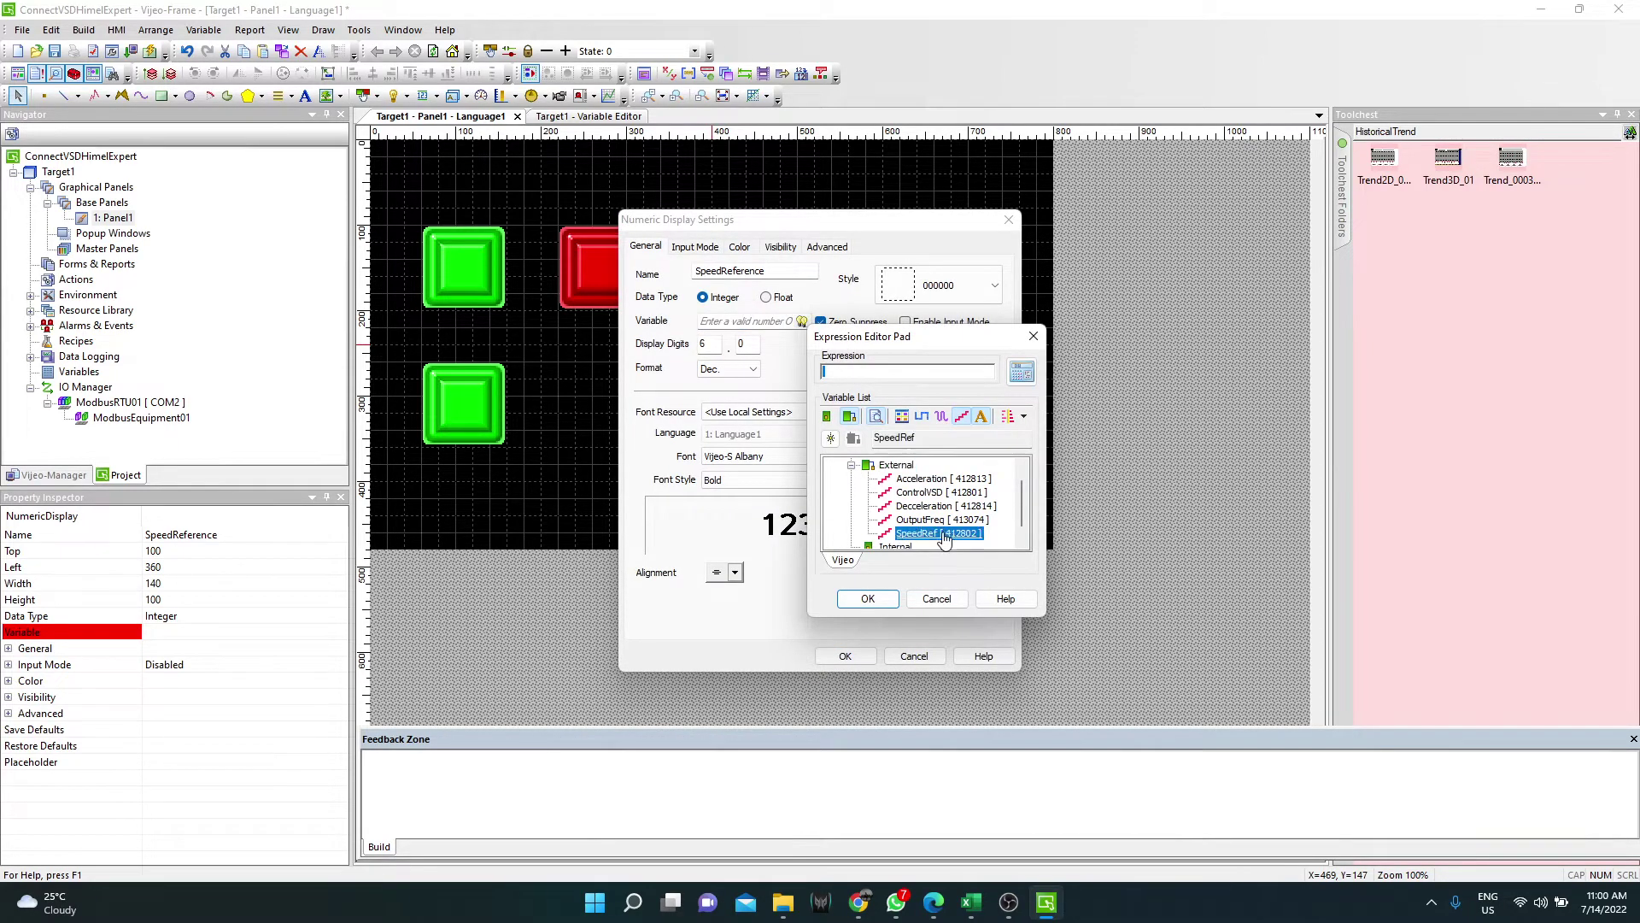
{"action": "left_click", "coordinate": [889, 598]}
{"action": "left_click", "coordinate": [844, 656]}
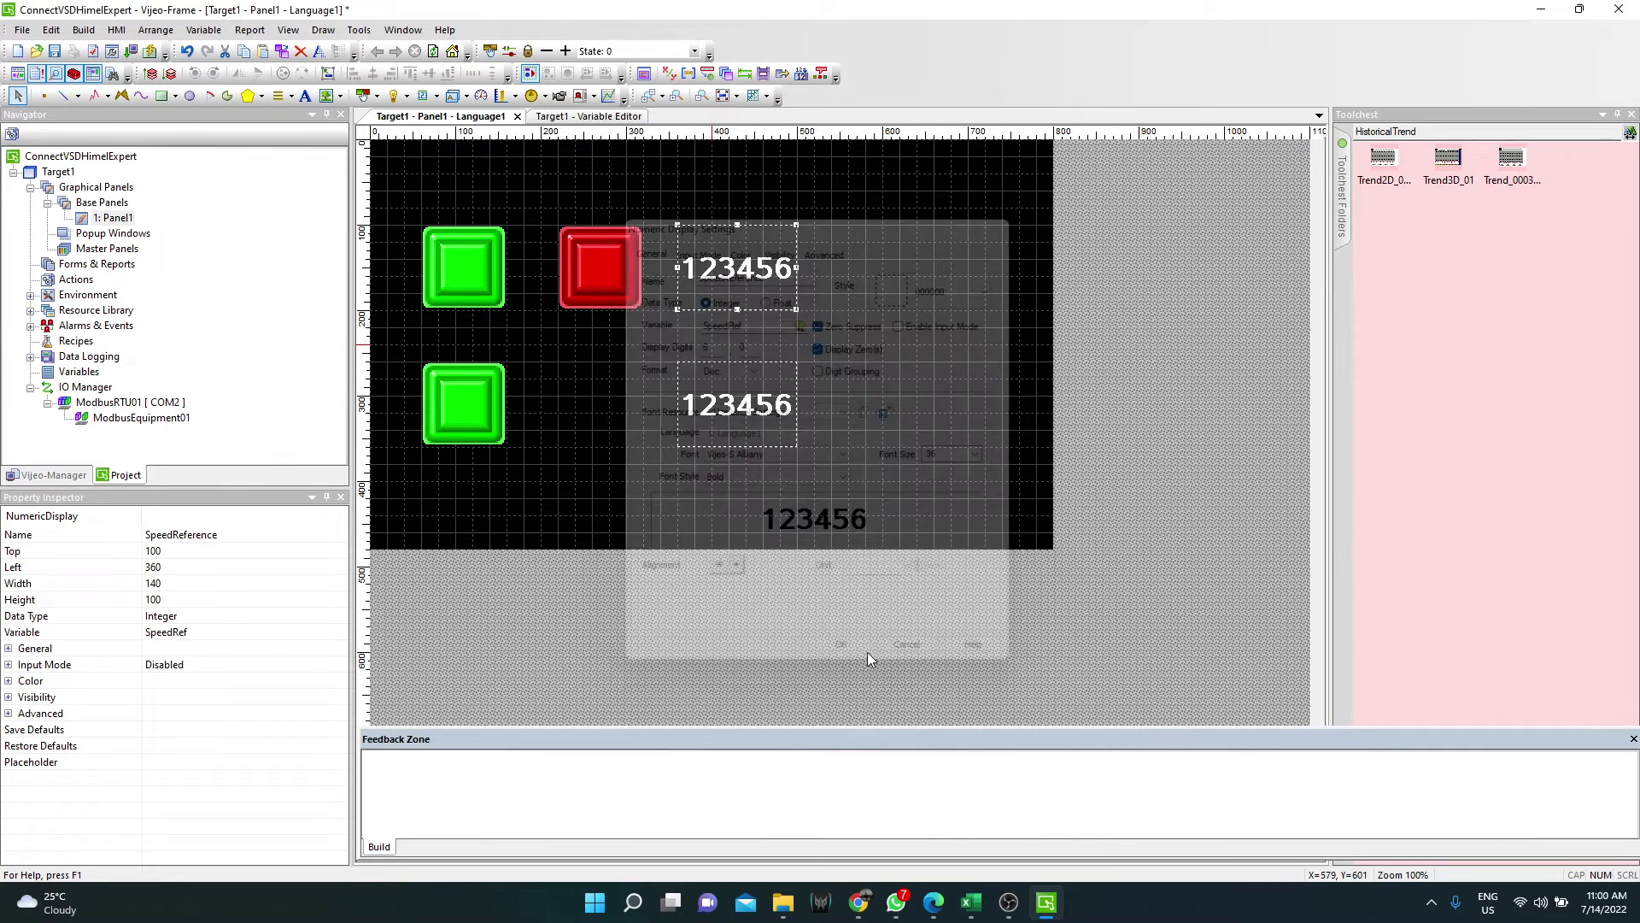
{"action": "left_click", "coordinate": [869, 327]}
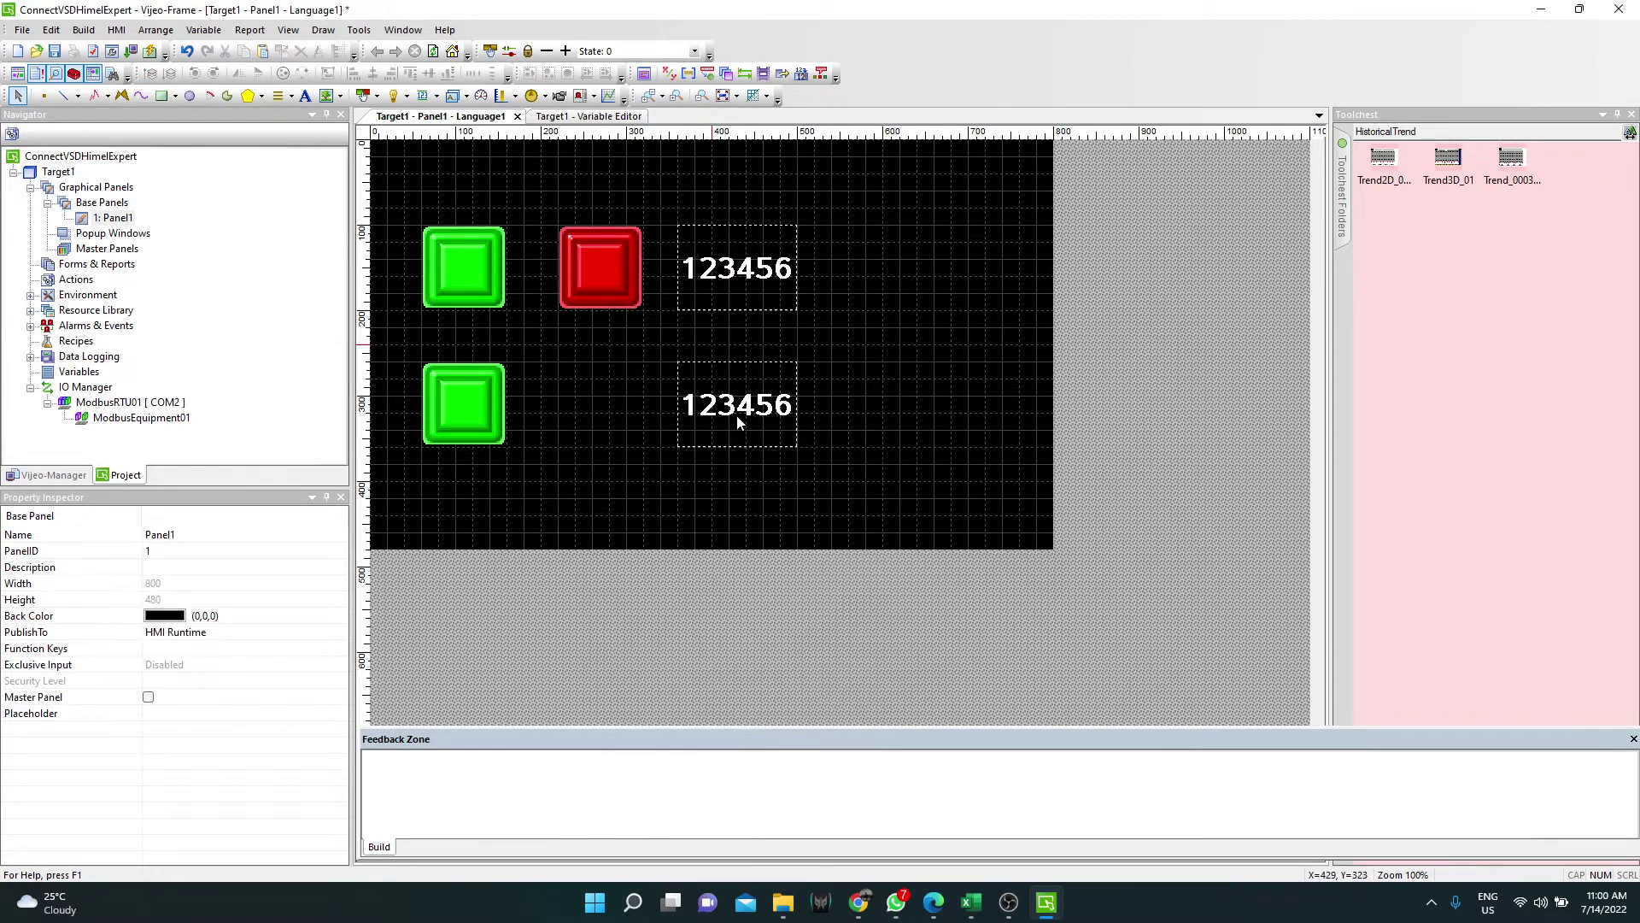
Draw a text label about 100 by 40 above the upper green switch and enter the text Foward.
{"action": "left_click", "coordinate": [722, 257]}
{"action": "left_click", "coordinate": [888, 241]}
{"action": "left_click", "coordinate": [306, 96]}
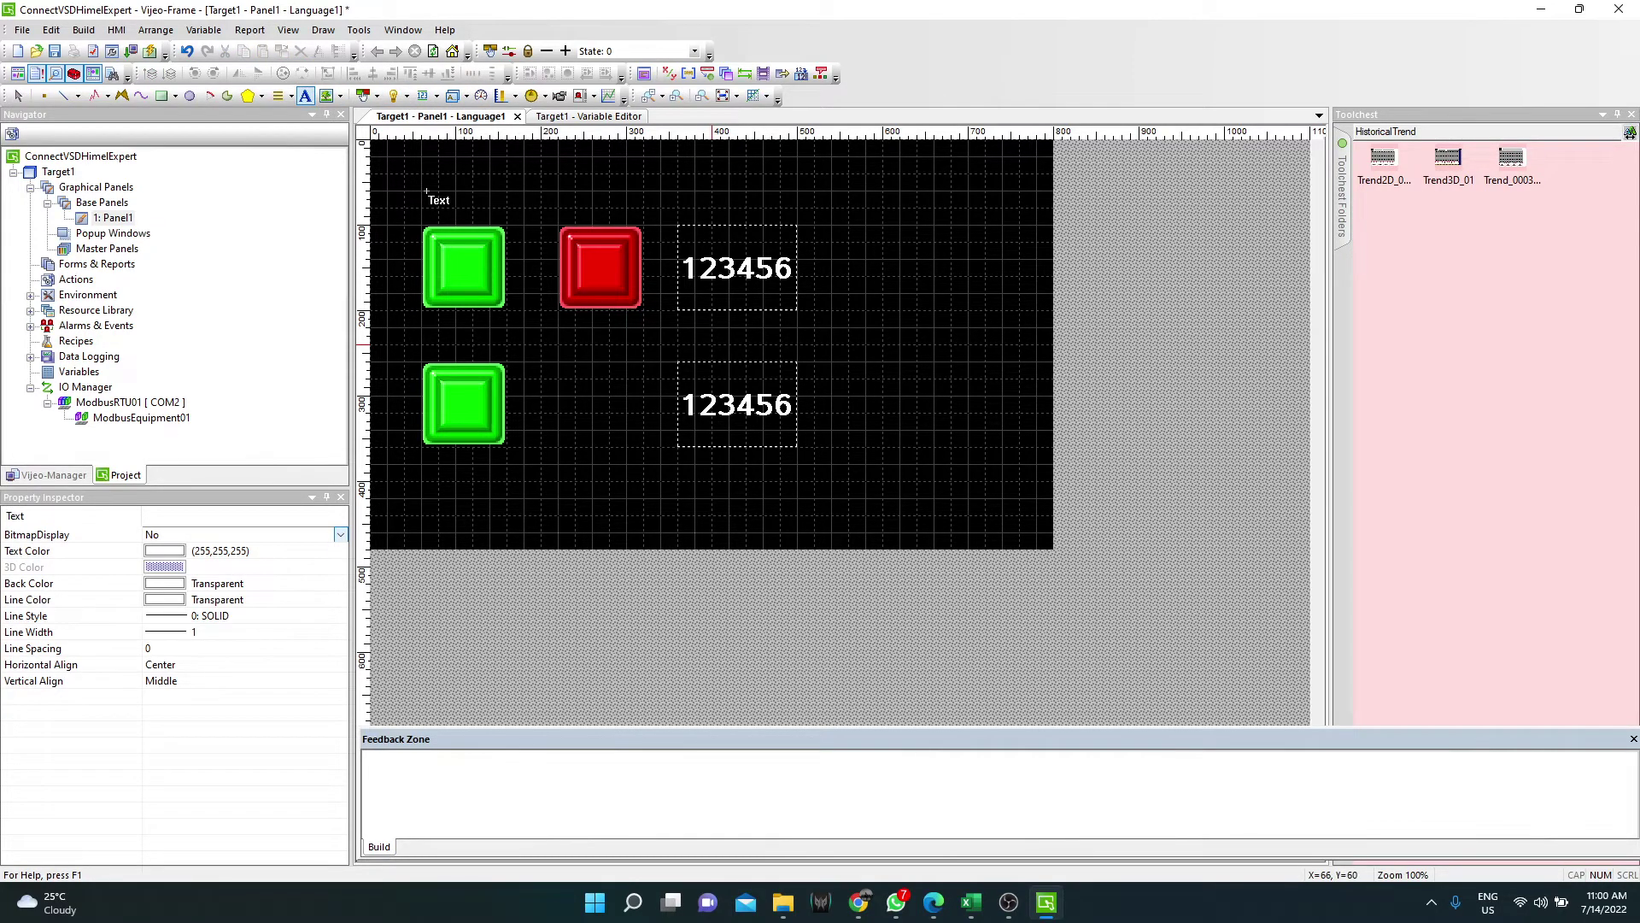
{"action": "left_click_drag", "start_coordinate": [423, 191], "coordinate": [508, 225]}
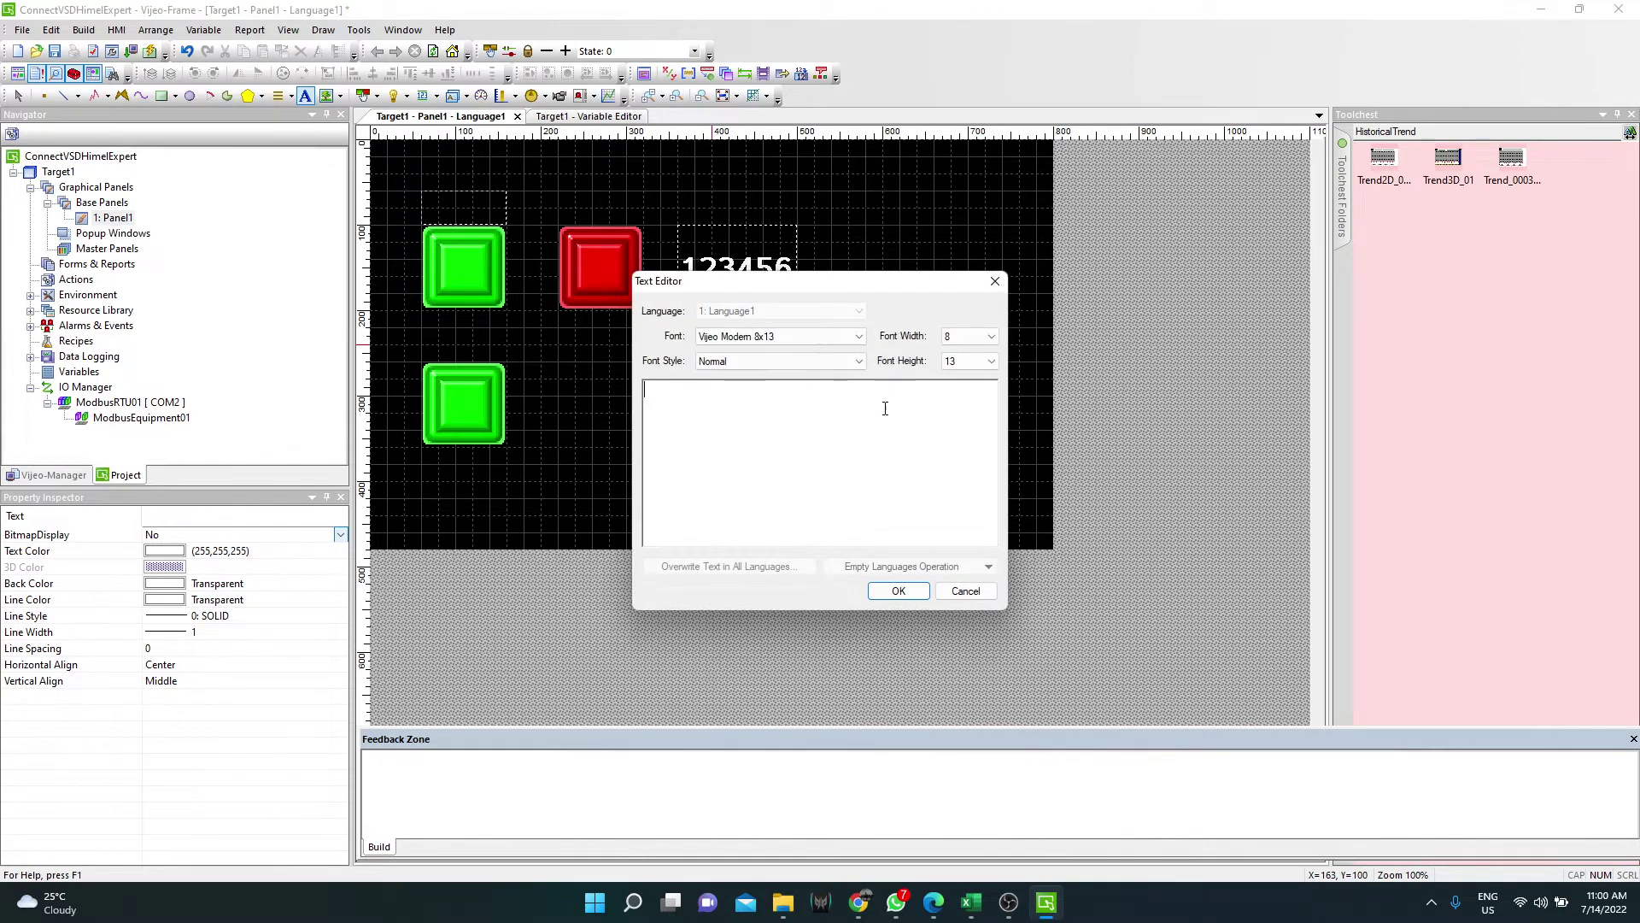
{"action": "type", "text": "Foward"}
Format the Foward label in Vijeo-S Albany, Bold, size 28, and place it on the panel.
{"action": "left_click", "coordinate": [859, 360]}
{"action": "left_click", "coordinate": [838, 384]}
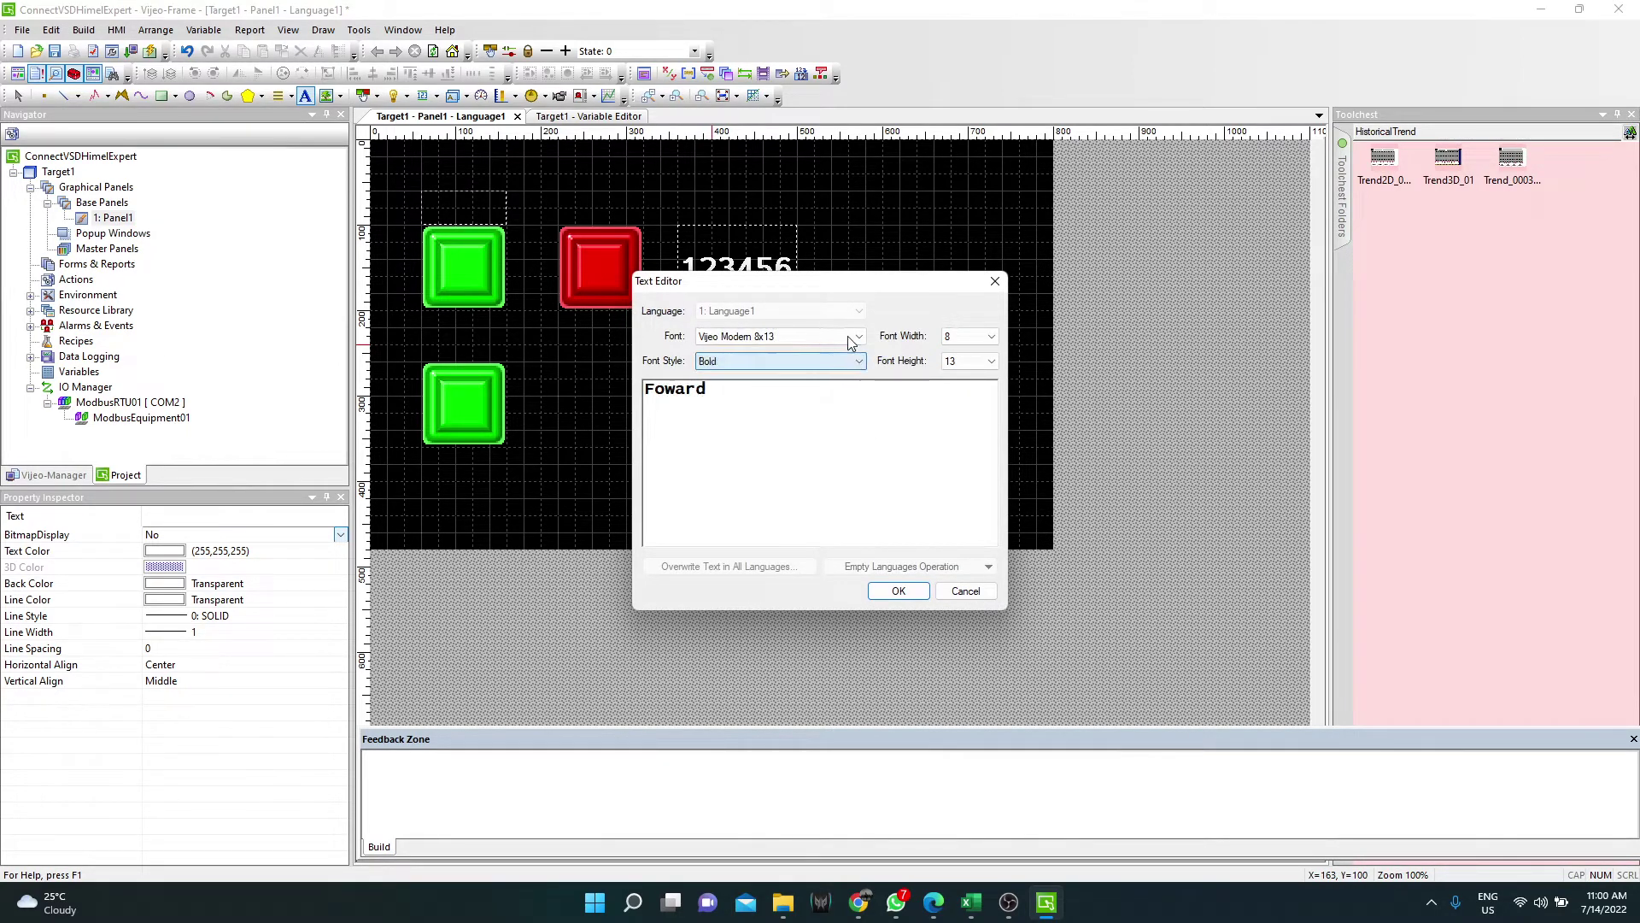
{"action": "left_click", "coordinate": [847, 336]}
{"action": "left_click", "coordinate": [824, 519]}
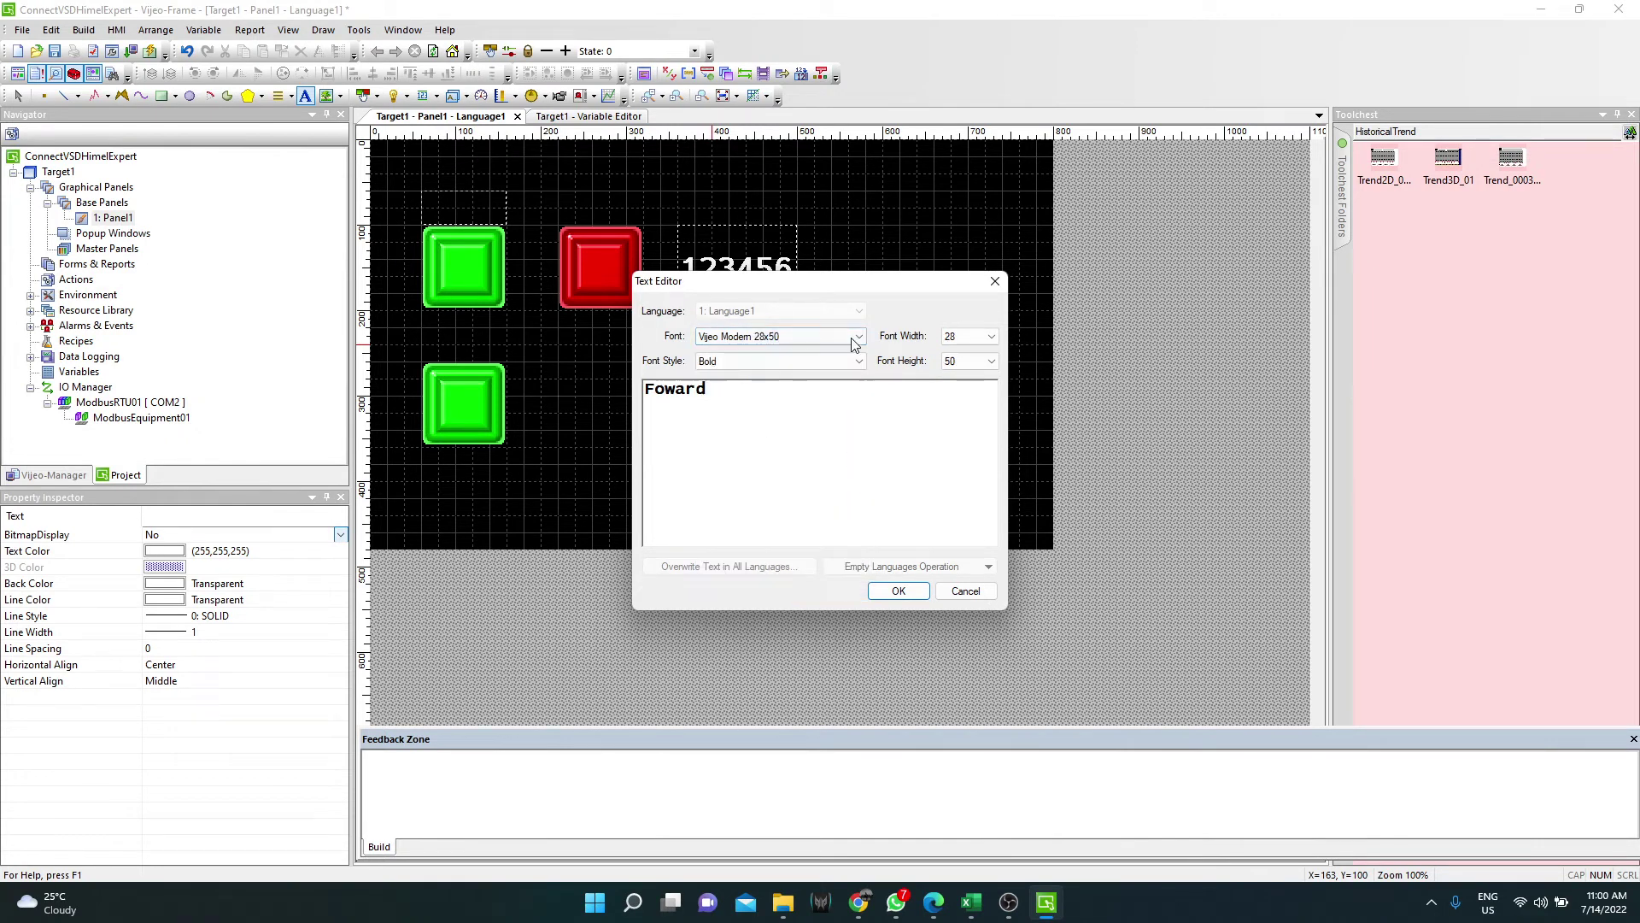
{"action": "left_click", "coordinate": [852, 336]}
{"action": "left_click", "coordinate": [828, 532]}
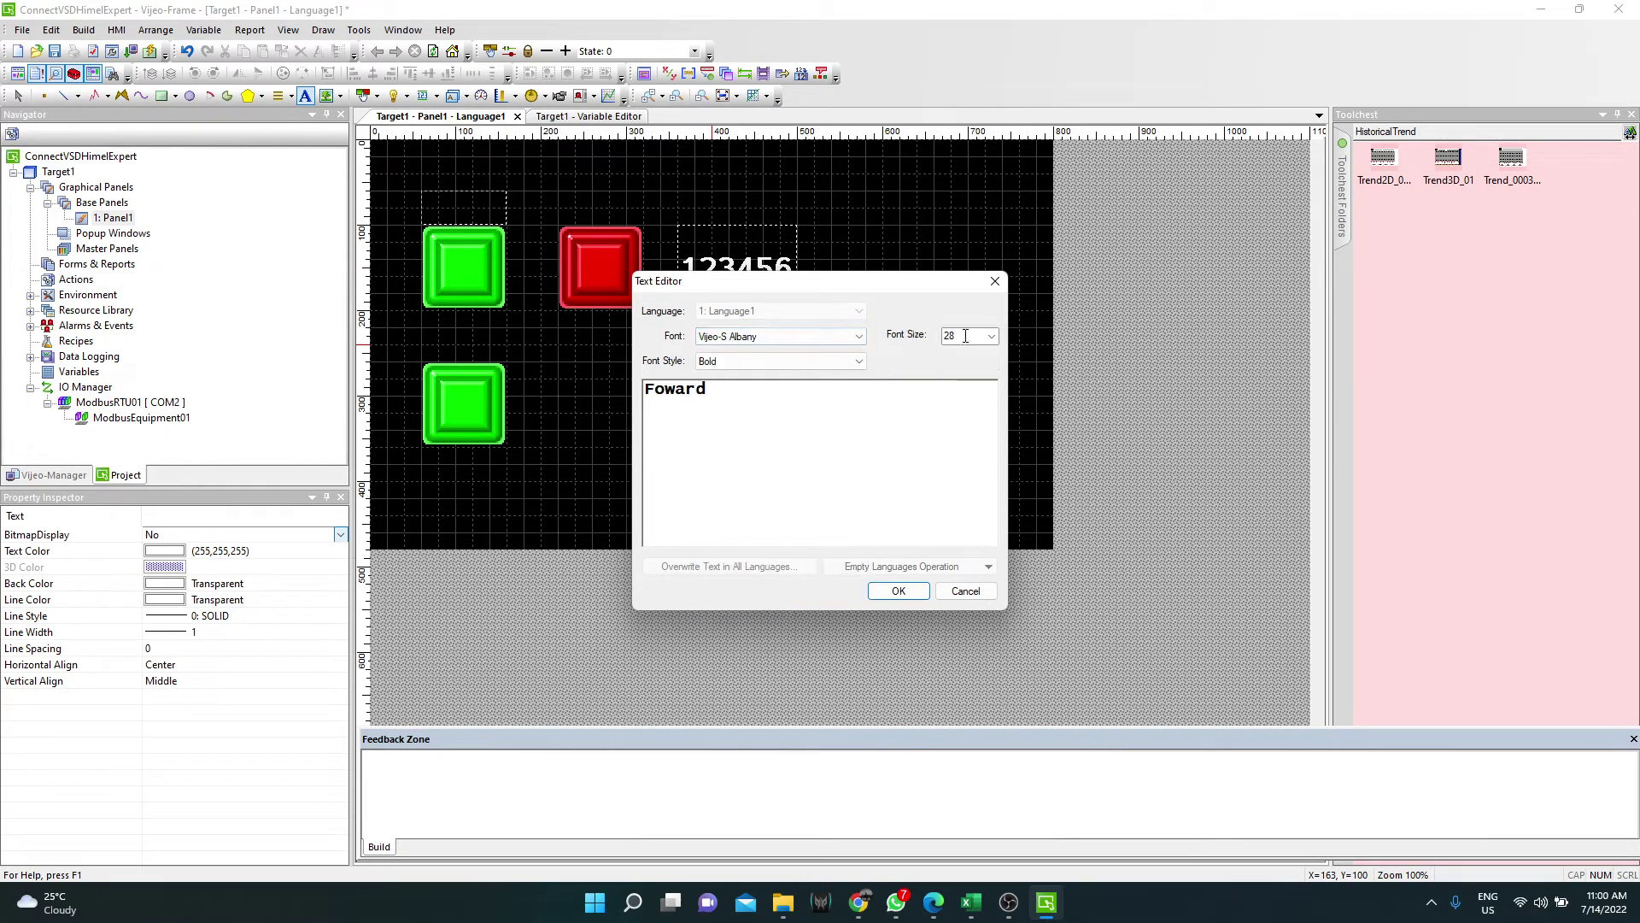
{"action": "left_click", "coordinate": [900, 592]}
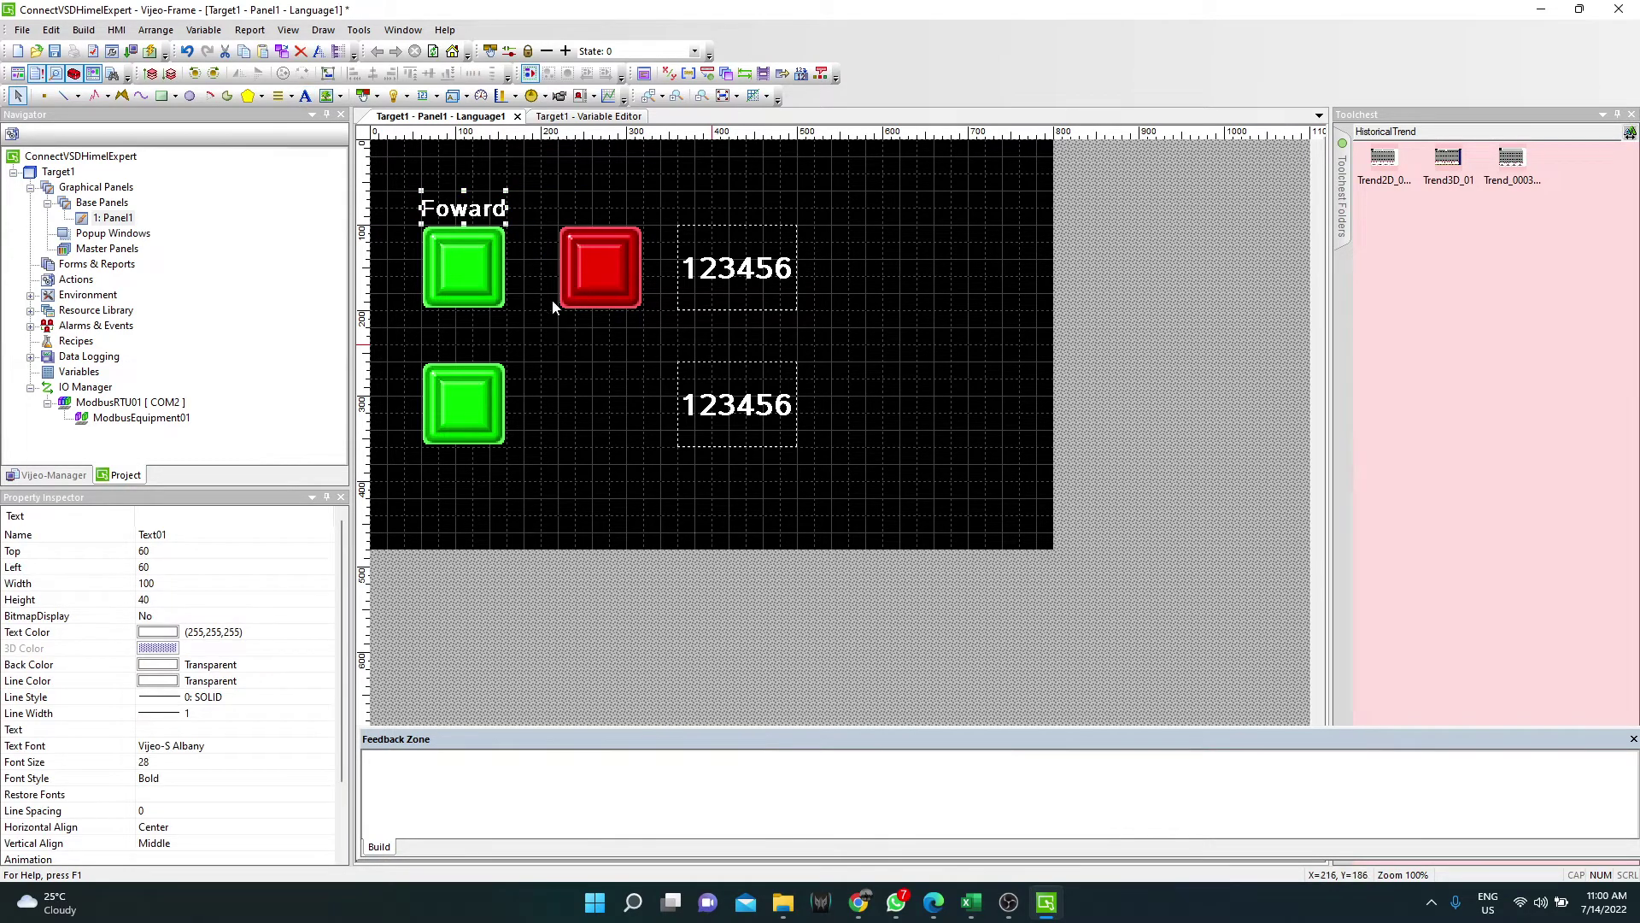
Copy the Foward label above the lower green switch, at left 60, top 220, and change its text to Reverse.
{"action": "left_click_drag", "start_coordinate": [465, 211], "coordinate": [466, 268]}
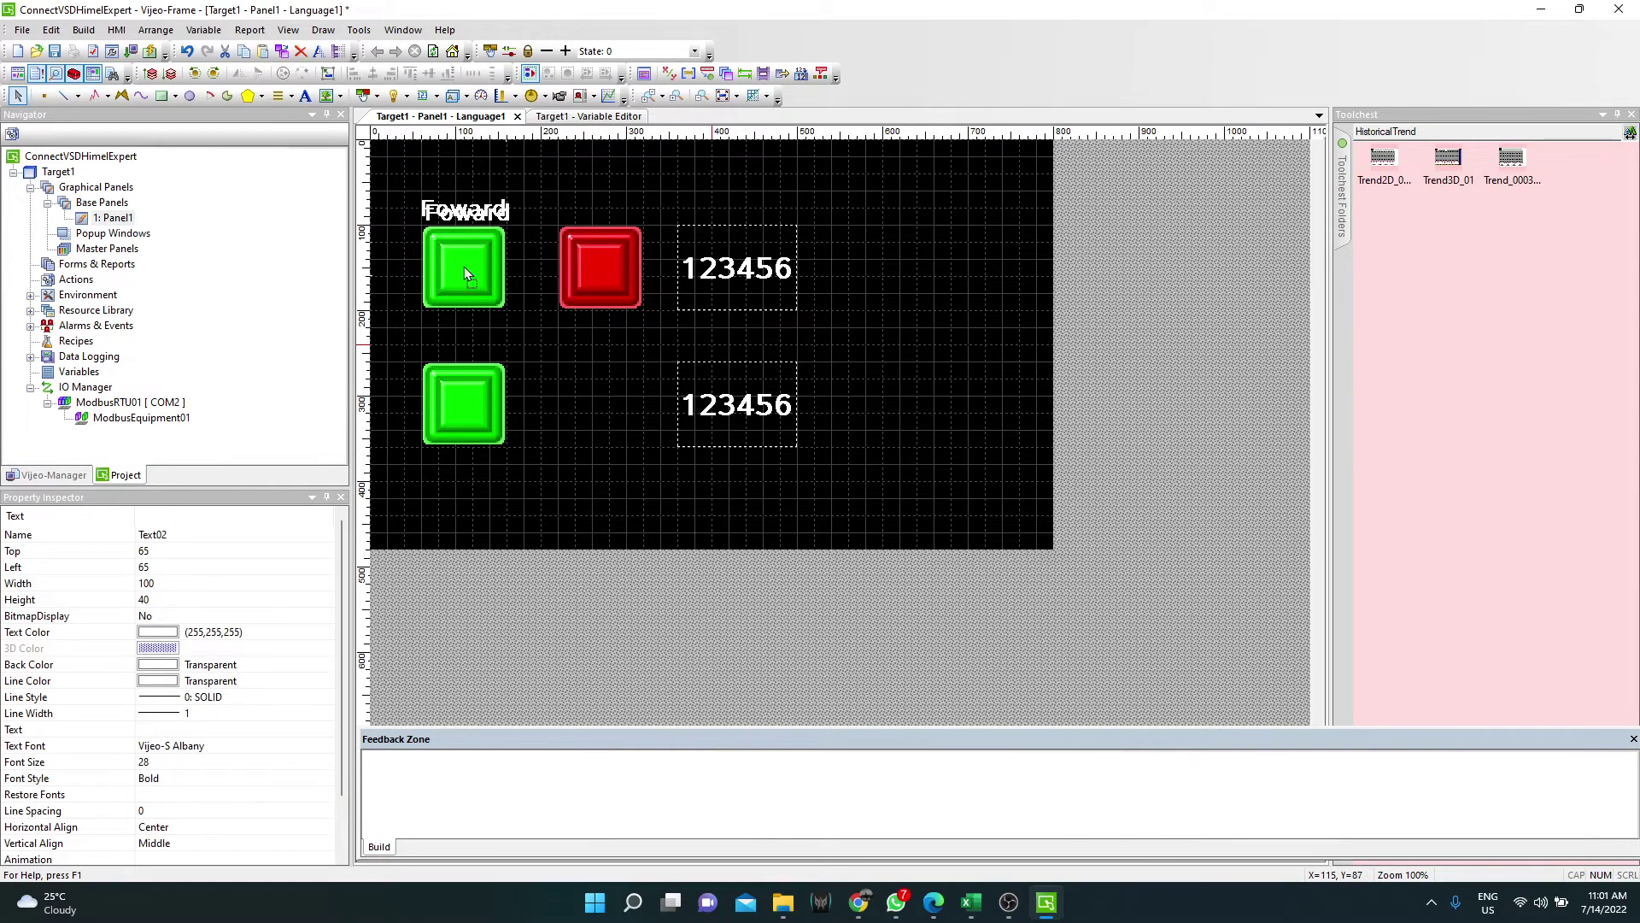
{"action": "left_click_drag", "start_coordinate": [458, 343], "coordinate": [458, 344]}
{"action": "double_click", "coordinate": [461, 344]}
{"action": "type", "text": "R"}
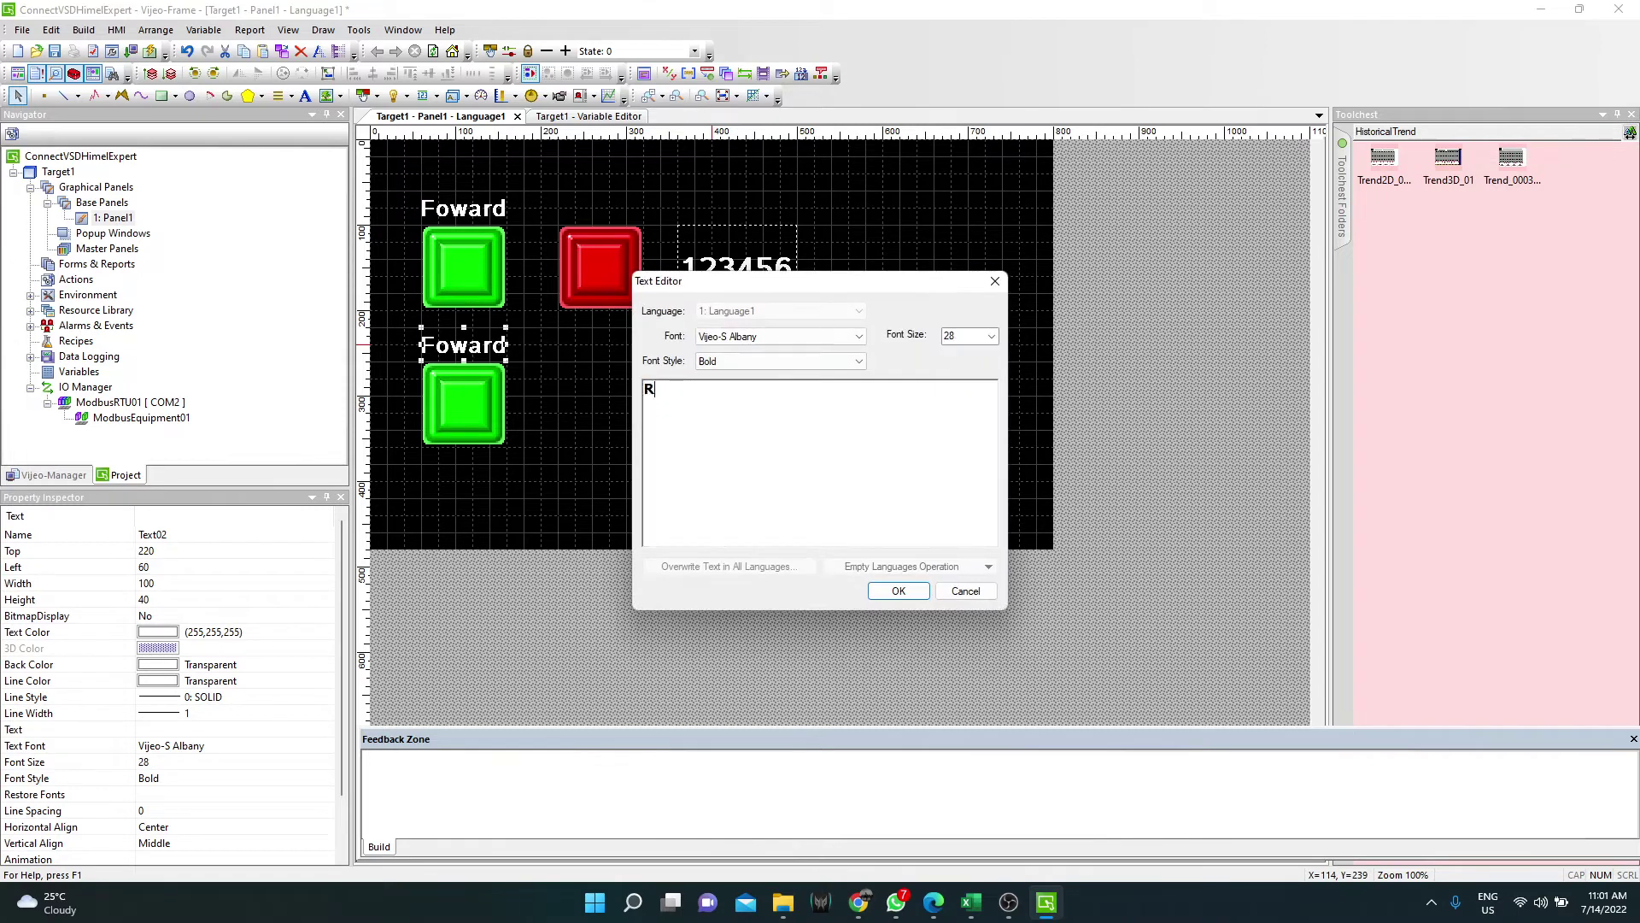
{"action": "type", "text": "everse"}
{"action": "left_click", "coordinate": [899, 590]}
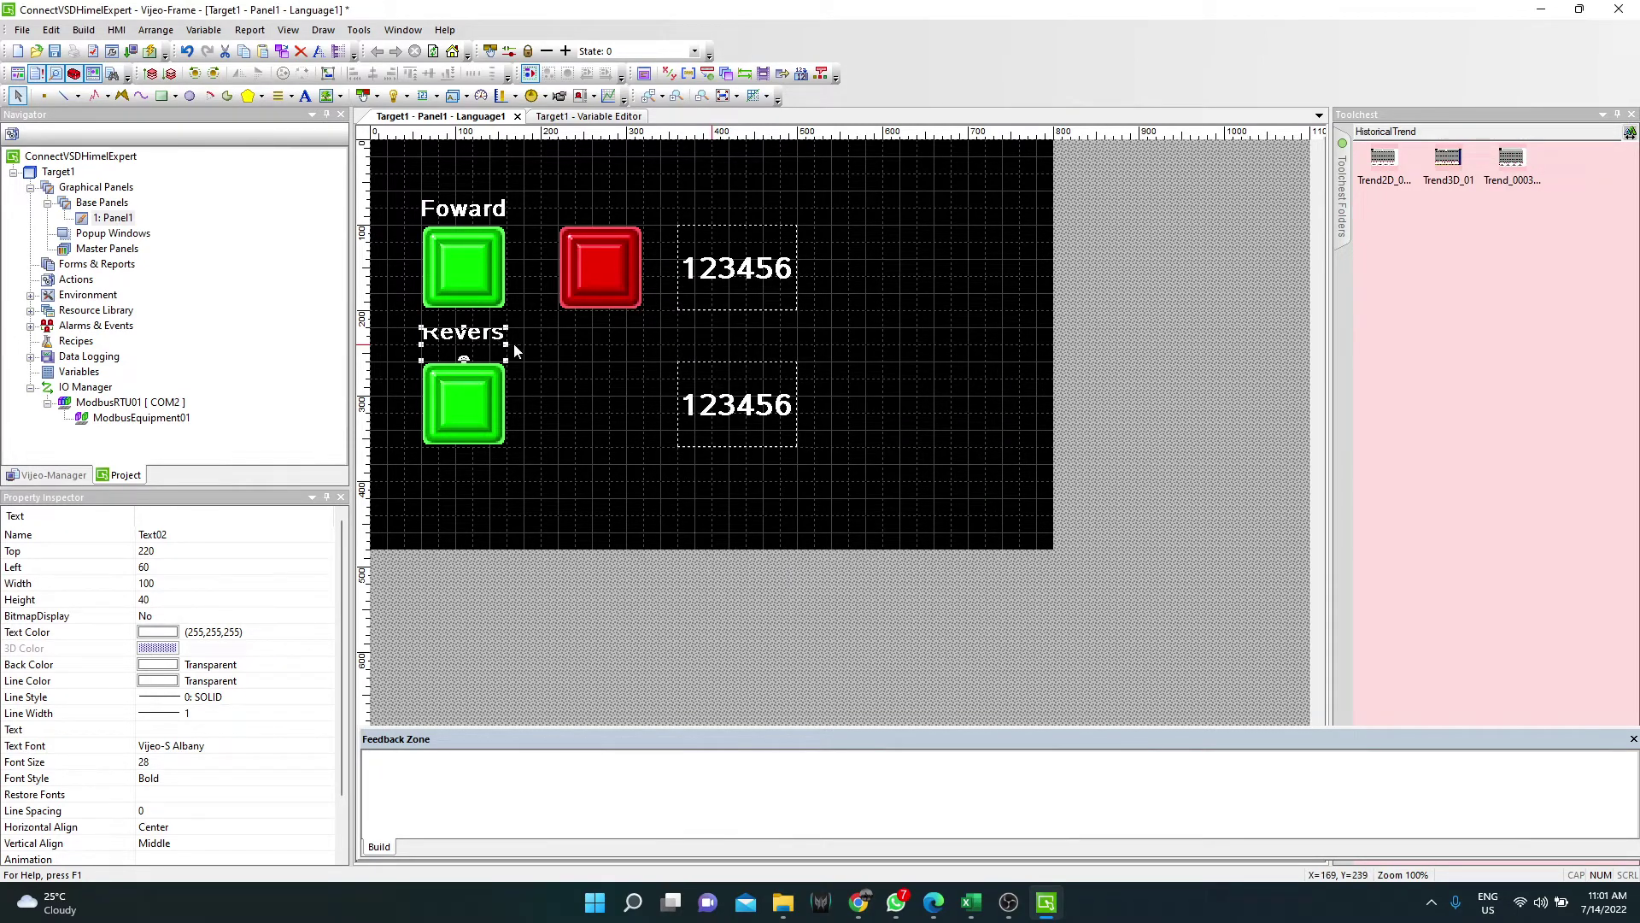
Widen the Reverse label to 140, starting at left 40, so its text fits on one line.
{"action": "mouse_move", "coordinate": [508, 344]}
{"action": "left_mouse_down"}
{"action": "mouse_move", "coordinate": [526, 344]}
{"action": "mouse_move", "coordinate": [494, 344]}
{"action": "left_mouse_up"}
{"action": "left_click", "coordinate": [584, 366]}
{"action": "left_click", "coordinate": [486, 355]}
{"action": "left_click", "coordinate": [522, 370]}
{"action": "left_click", "coordinate": [471, 346]}
Copy the Reverse label above the red switch, at left 200, top 60, and change its text to Stop.
{"action": "right_click", "coordinate": [471, 347]}
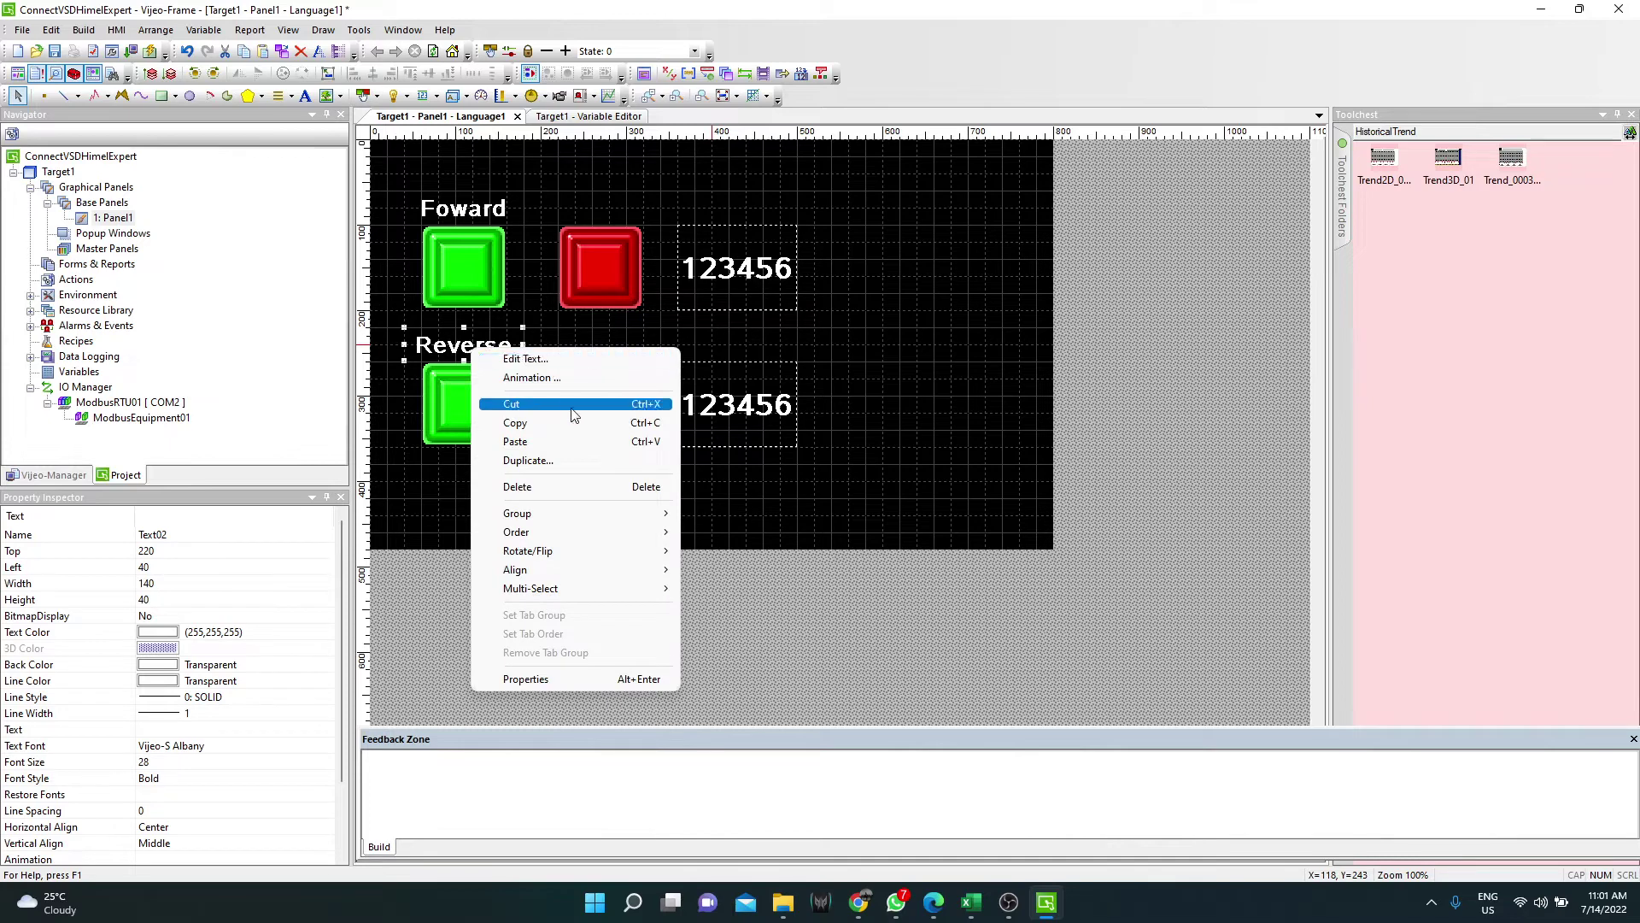
{"action": "left_click", "coordinate": [572, 422]}
{"action": "right_click", "coordinate": [577, 363]}
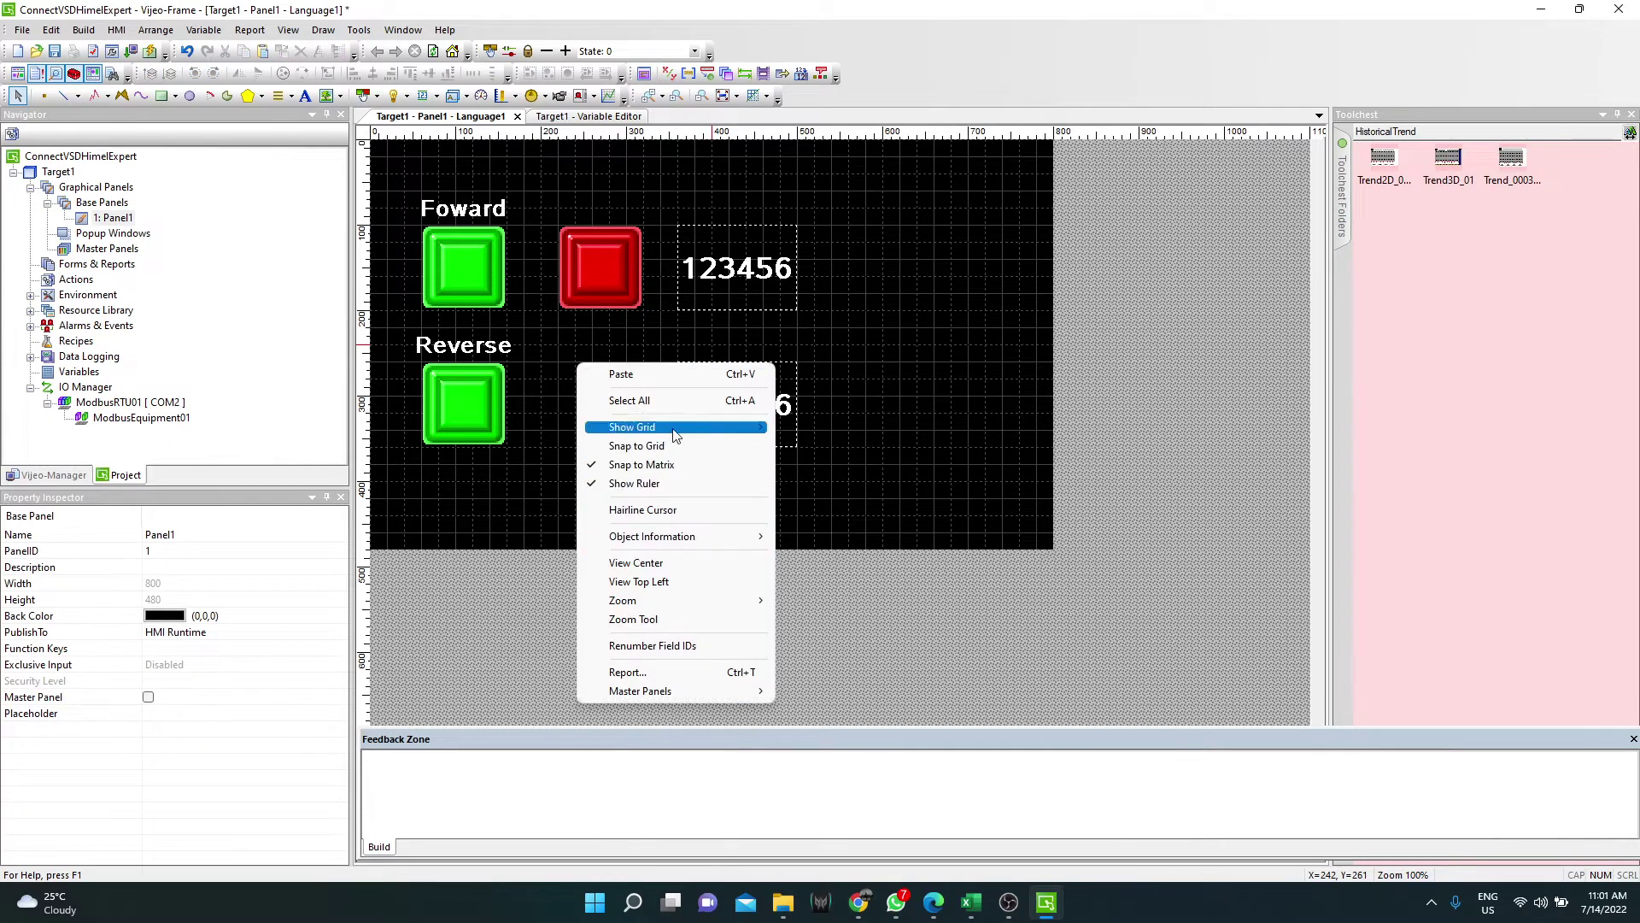
{"action": "left_click", "coordinate": [628, 375]}
{"action": "left_click_drag", "start_coordinate": [478, 359], "coordinate": [612, 224]}
{"action": "double_click", "coordinate": [612, 217]}
{"action": "type", "text": "S"}
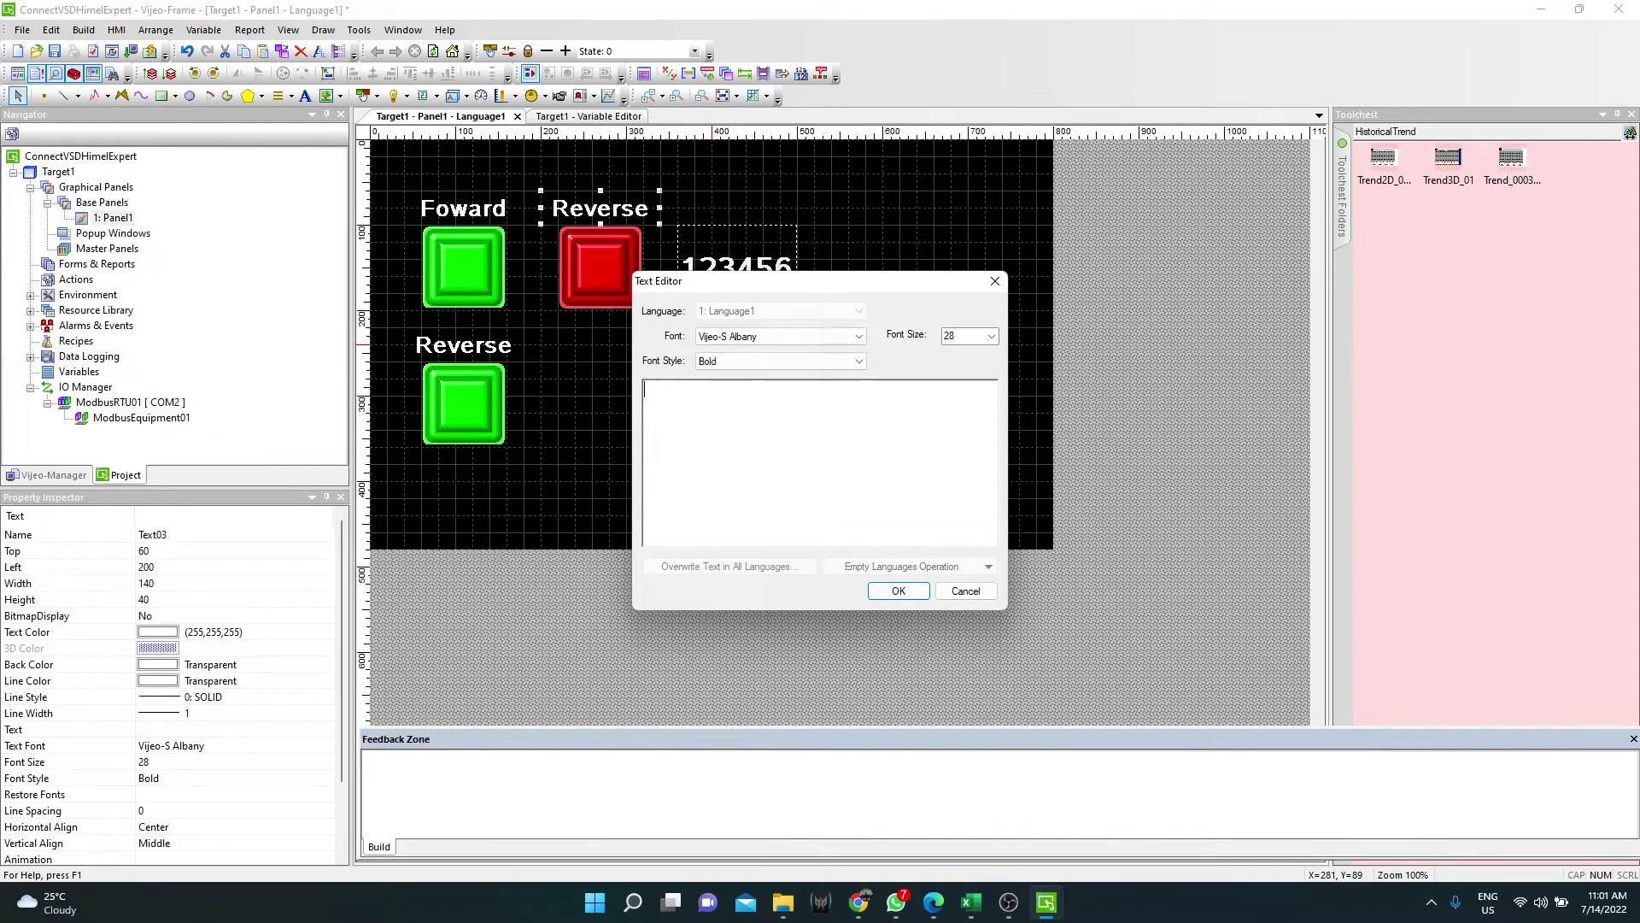
{"action": "type", "text": "Stop"}
{"action": "left_click", "coordinate": [898, 591]}
Move both numeric displays together about 60 pixels to the right, away from the red switch.
{"action": "left_click_drag", "start_coordinate": [919, 511], "coordinate": [660, 215]}
{"action": "left_click_drag", "start_coordinate": [736, 269], "coordinate": [788, 268]}
{"action": "left_click", "coordinate": [684, 496]}
Copy the Stop label and place the copy above the upper numeric display, at left 420, top 60.
{"action": "left_click", "coordinate": [611, 205]}
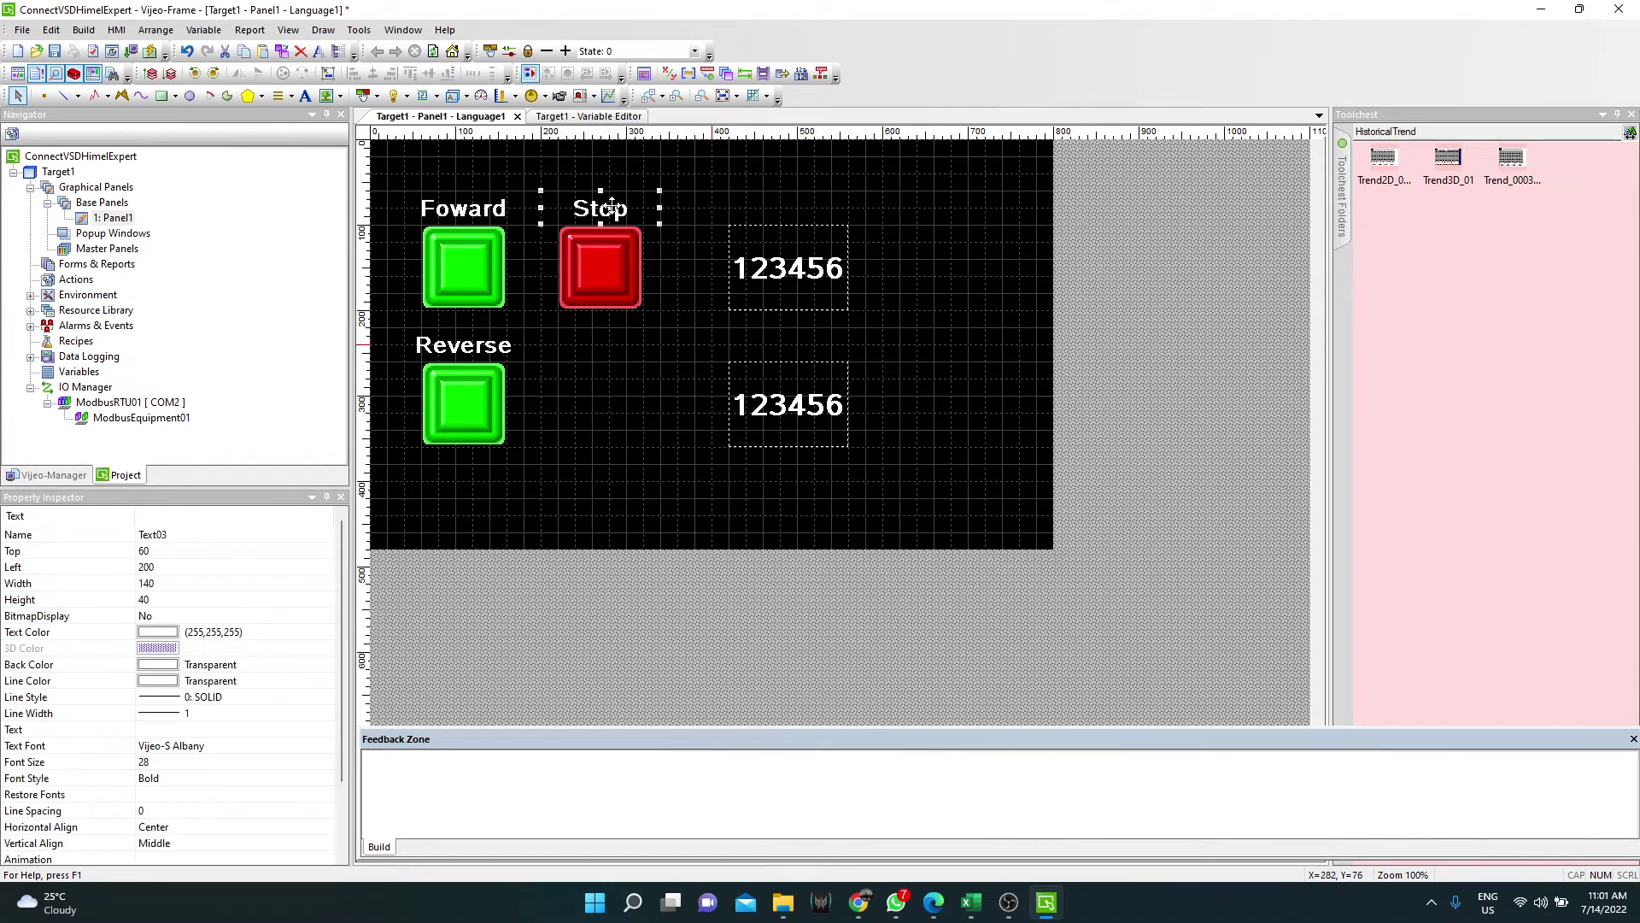
{"action": "right_click", "coordinate": [611, 205]}
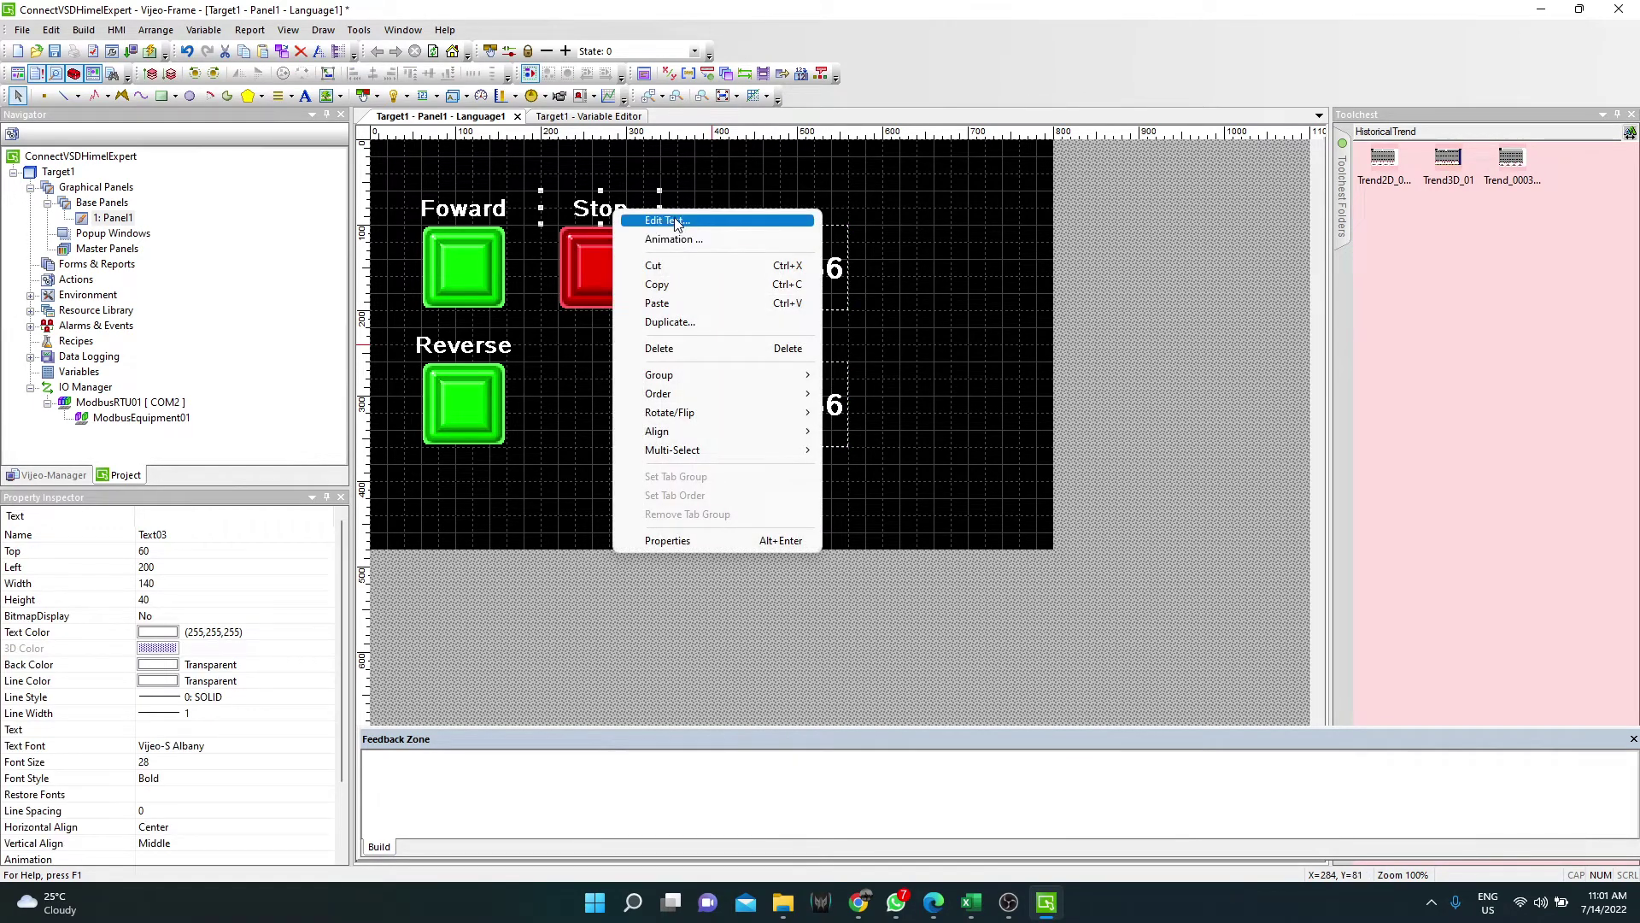
{"action": "left_click", "coordinate": [683, 284]}
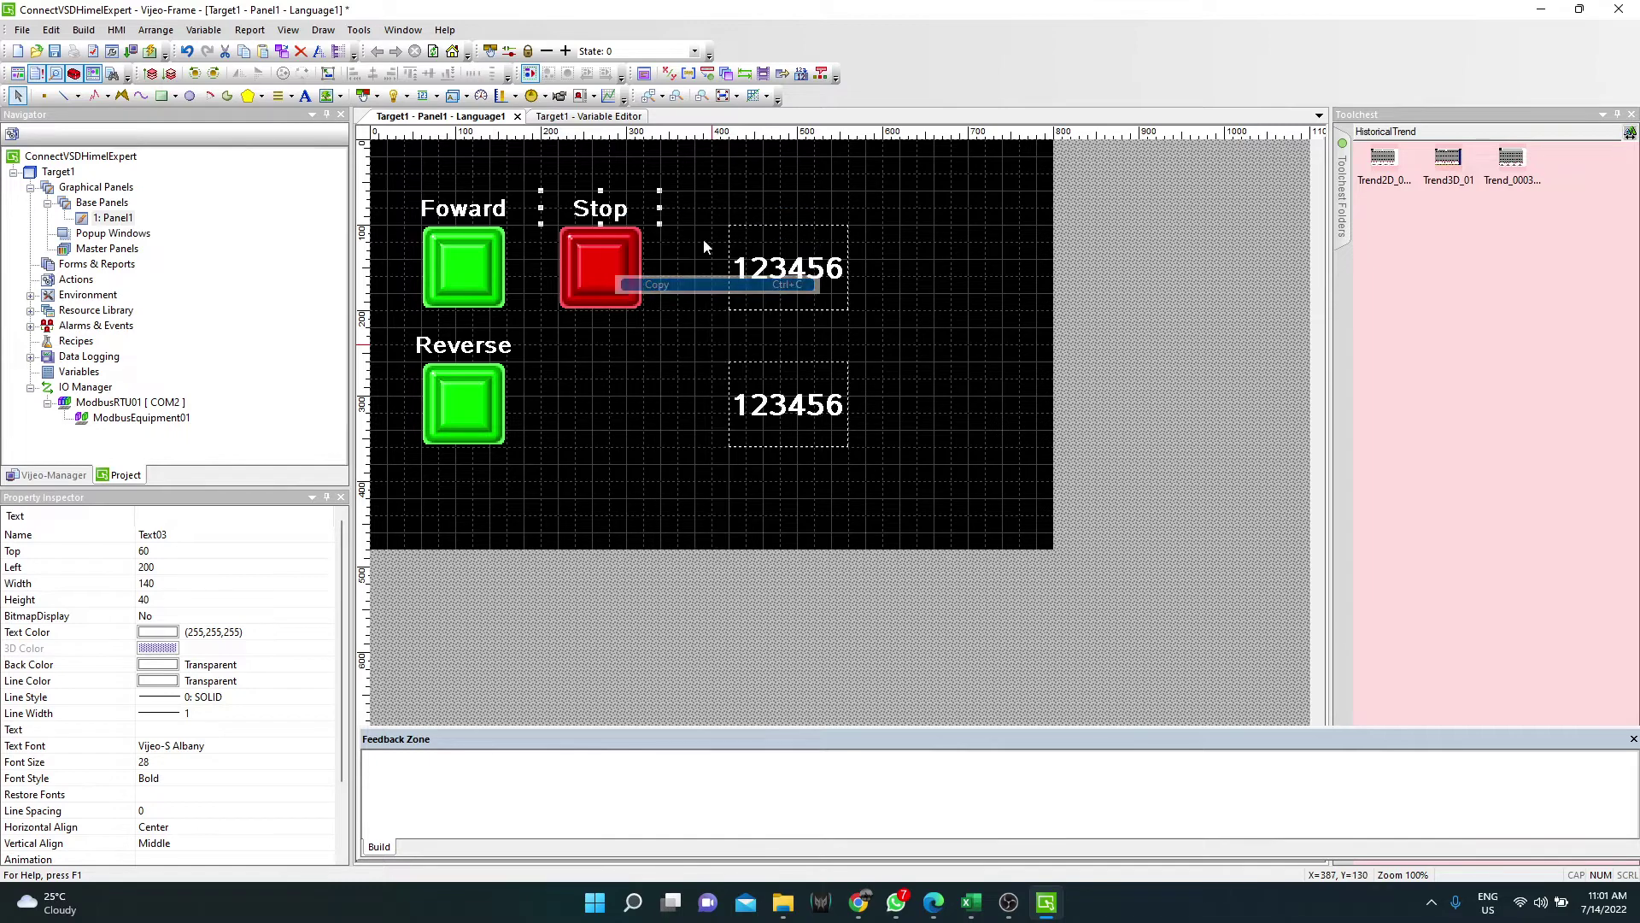
{"action": "right_click", "coordinate": [711, 178]}
{"action": "left_click", "coordinate": [795, 189]}
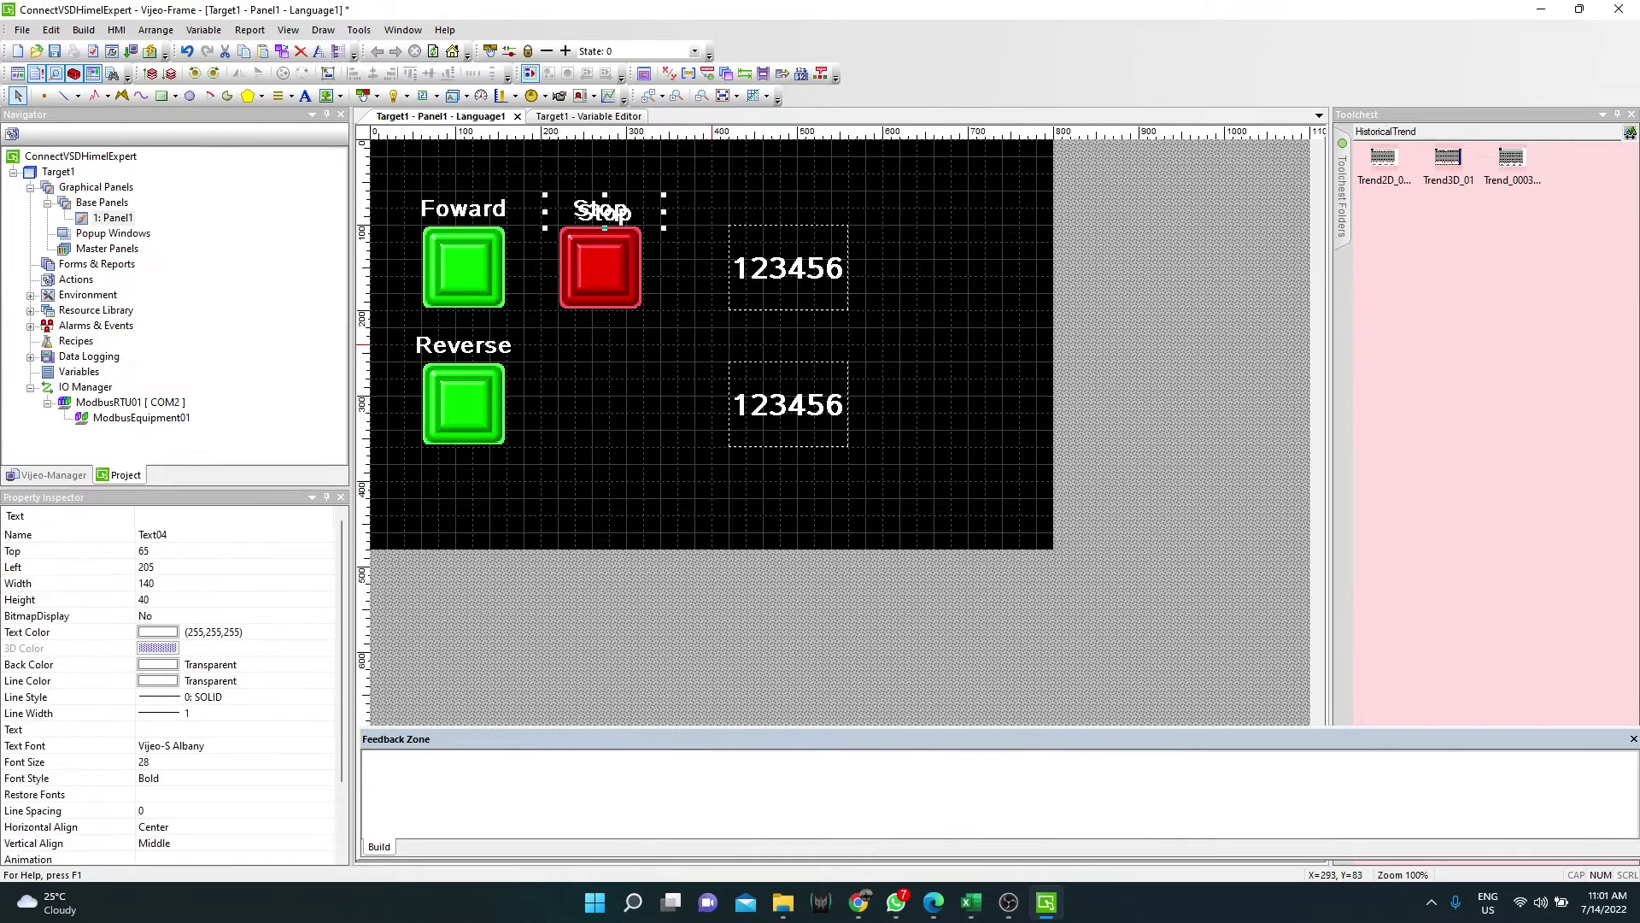
{"action": "left_click", "coordinate": [787, 219]}
Change the text of the label above the upper numeric display to Speed Reference 1:100.
{"action": "double_click", "coordinate": [807, 219]}
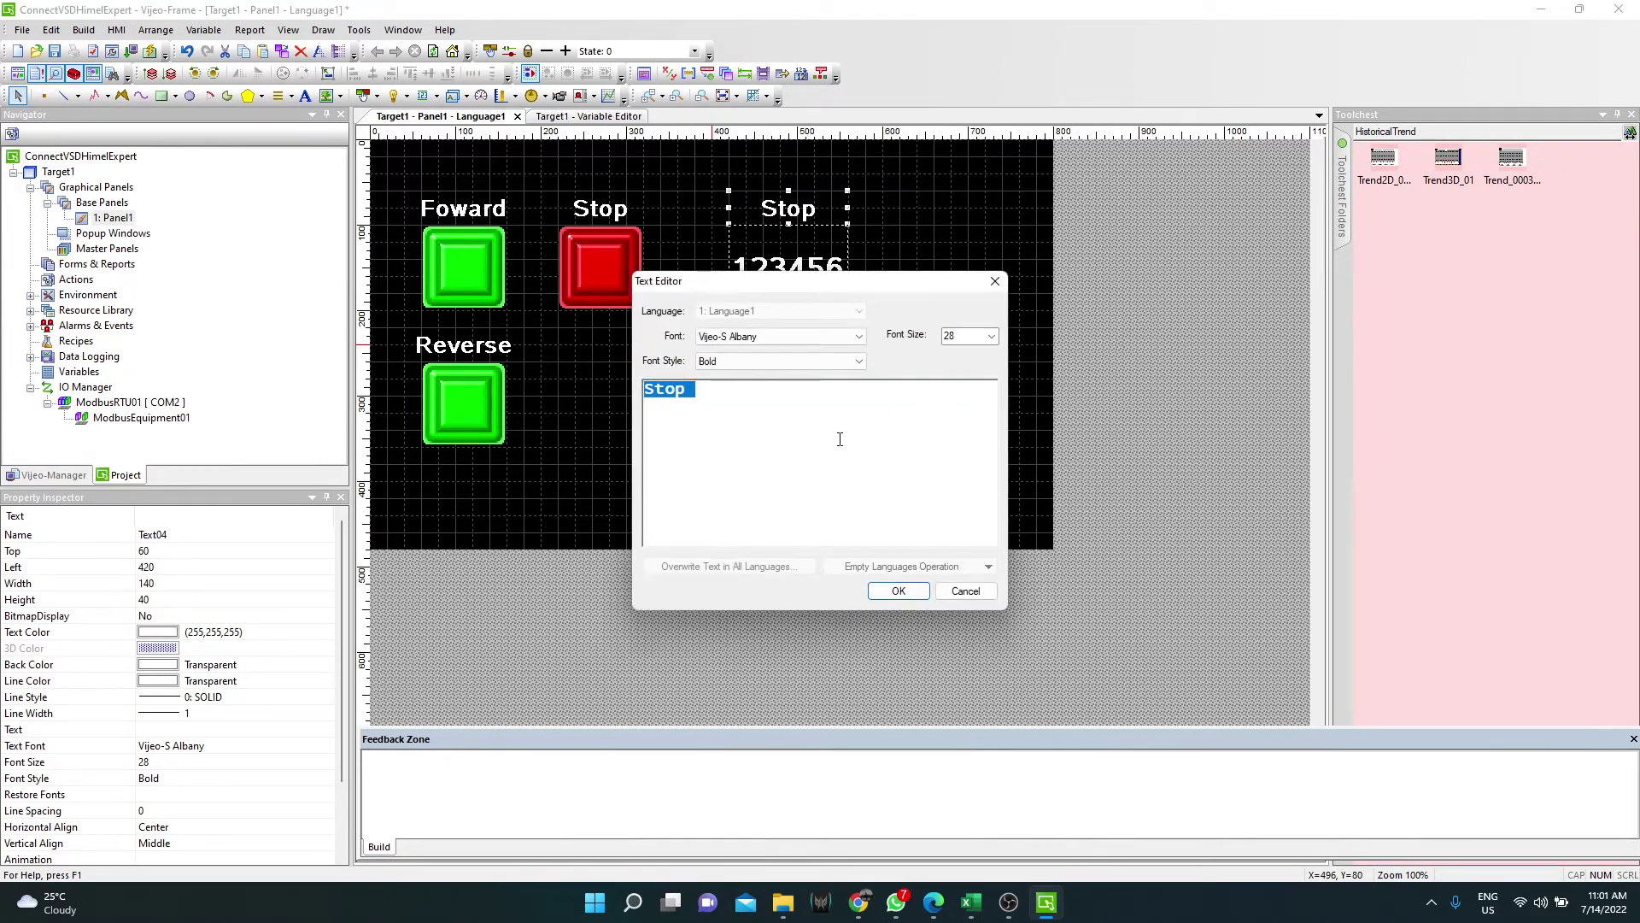
{"action": "type", "text": "Speed"}
{"action": "type", "text": " Reff"}
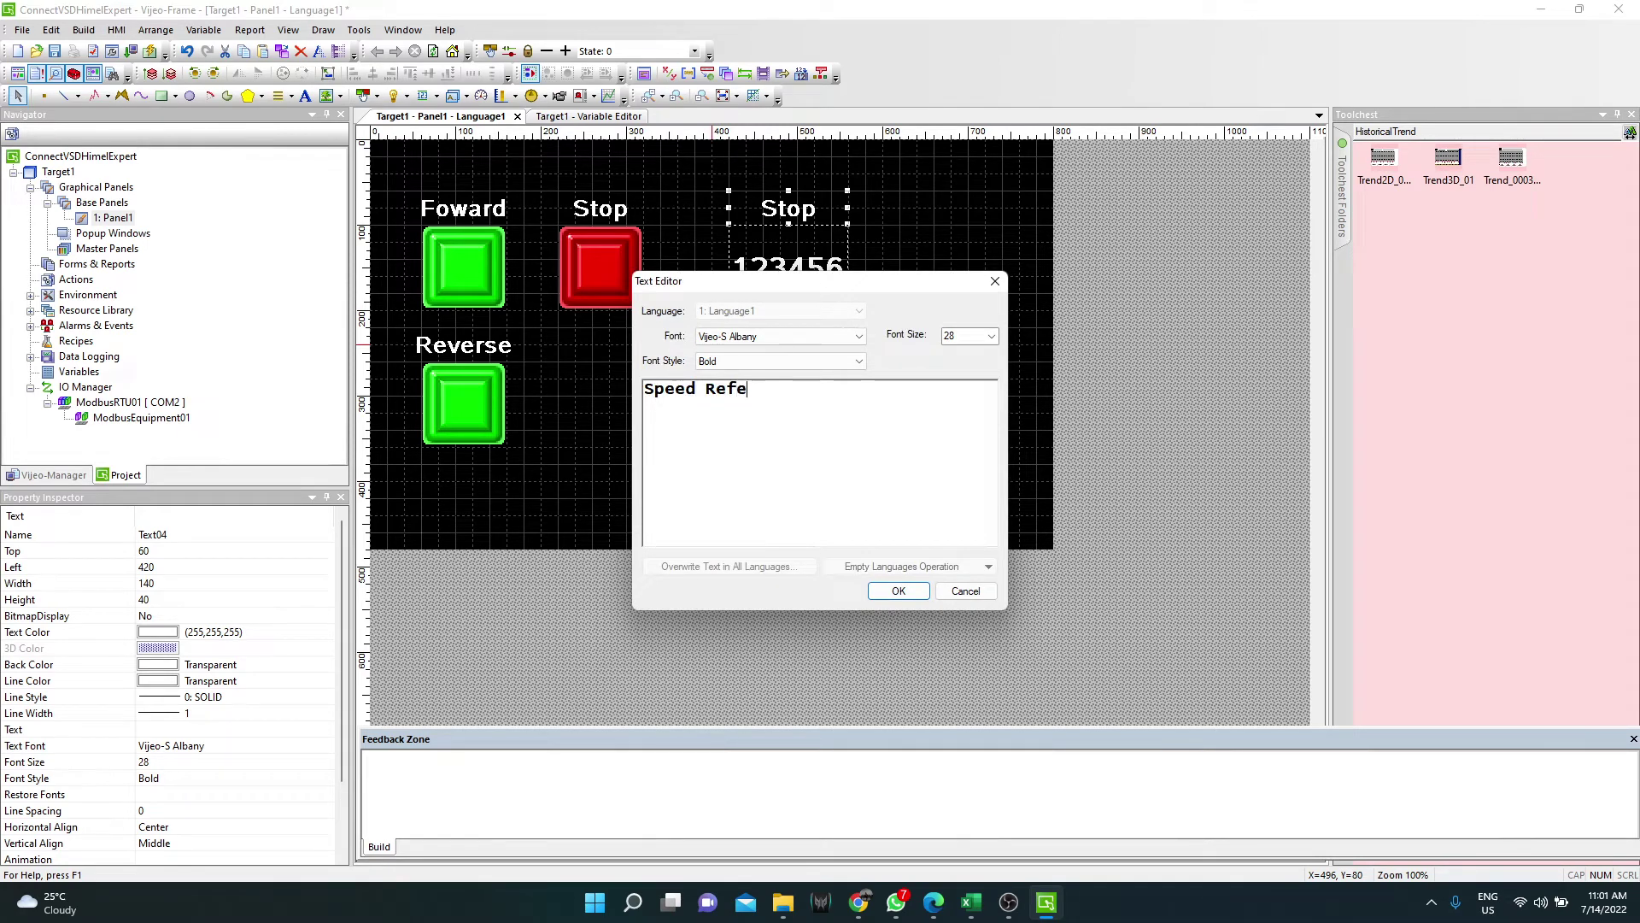
{"action": "key", "text": "BackSpace"}
{"action": "type", "text": "f"}
{"action": "left_click", "coordinate": [899, 590]}
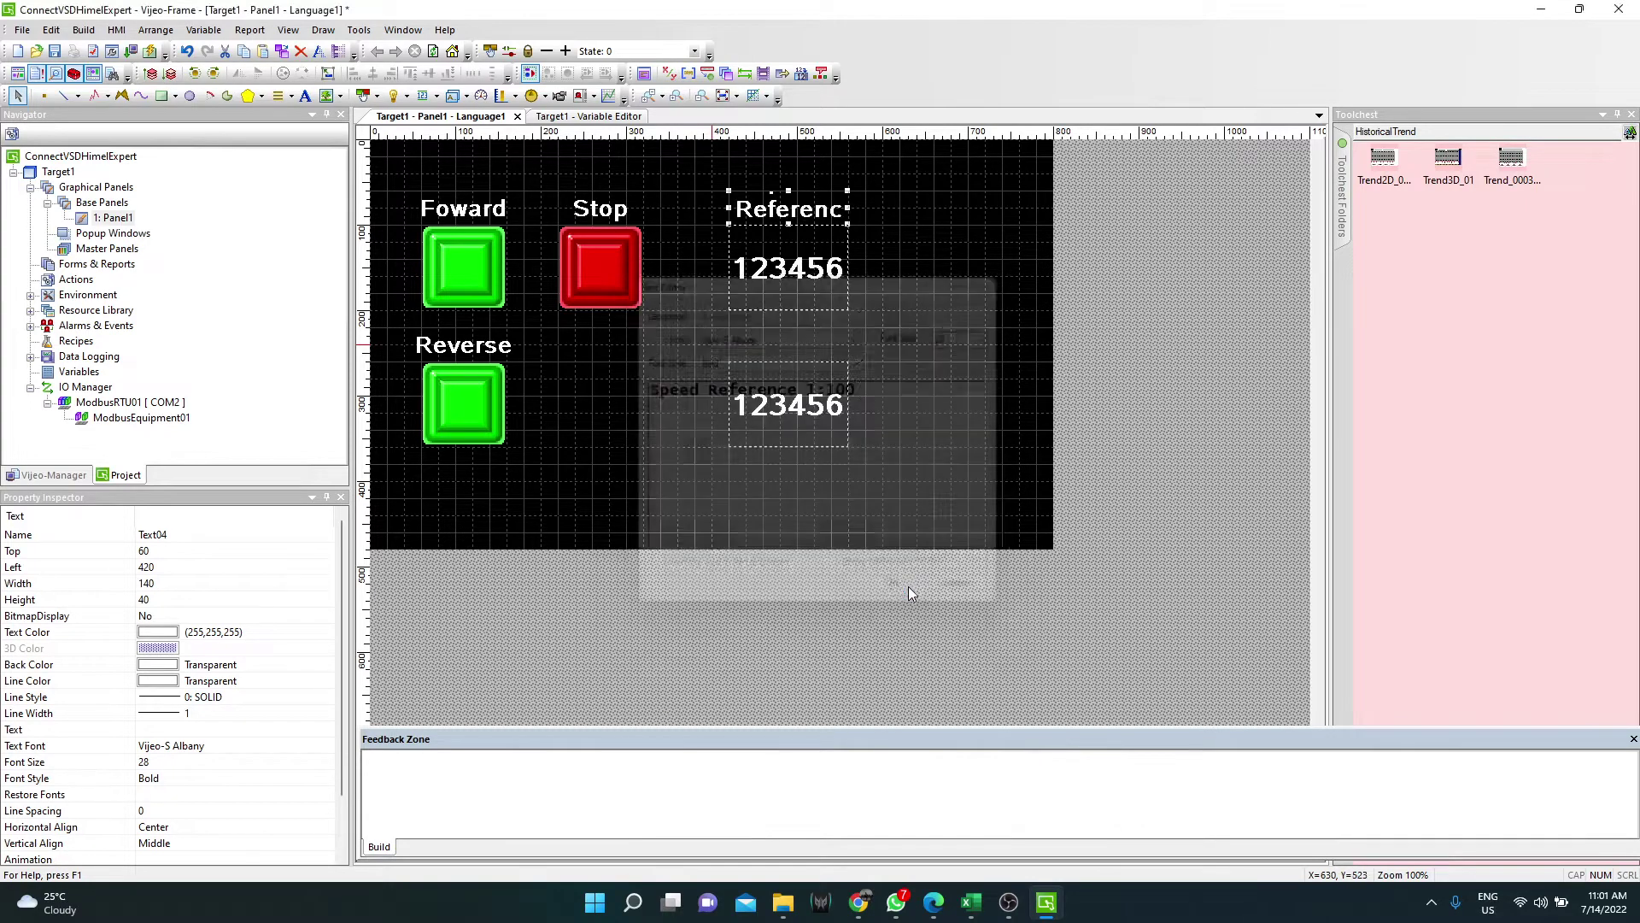
Enlarge the Speed Reference 1:100 label above the upper numeric display to width 220 and height 100, at left 380, top 0.
{"action": "left_click", "coordinate": [957, 428]}
{"action": "left_click", "coordinate": [788, 193]}
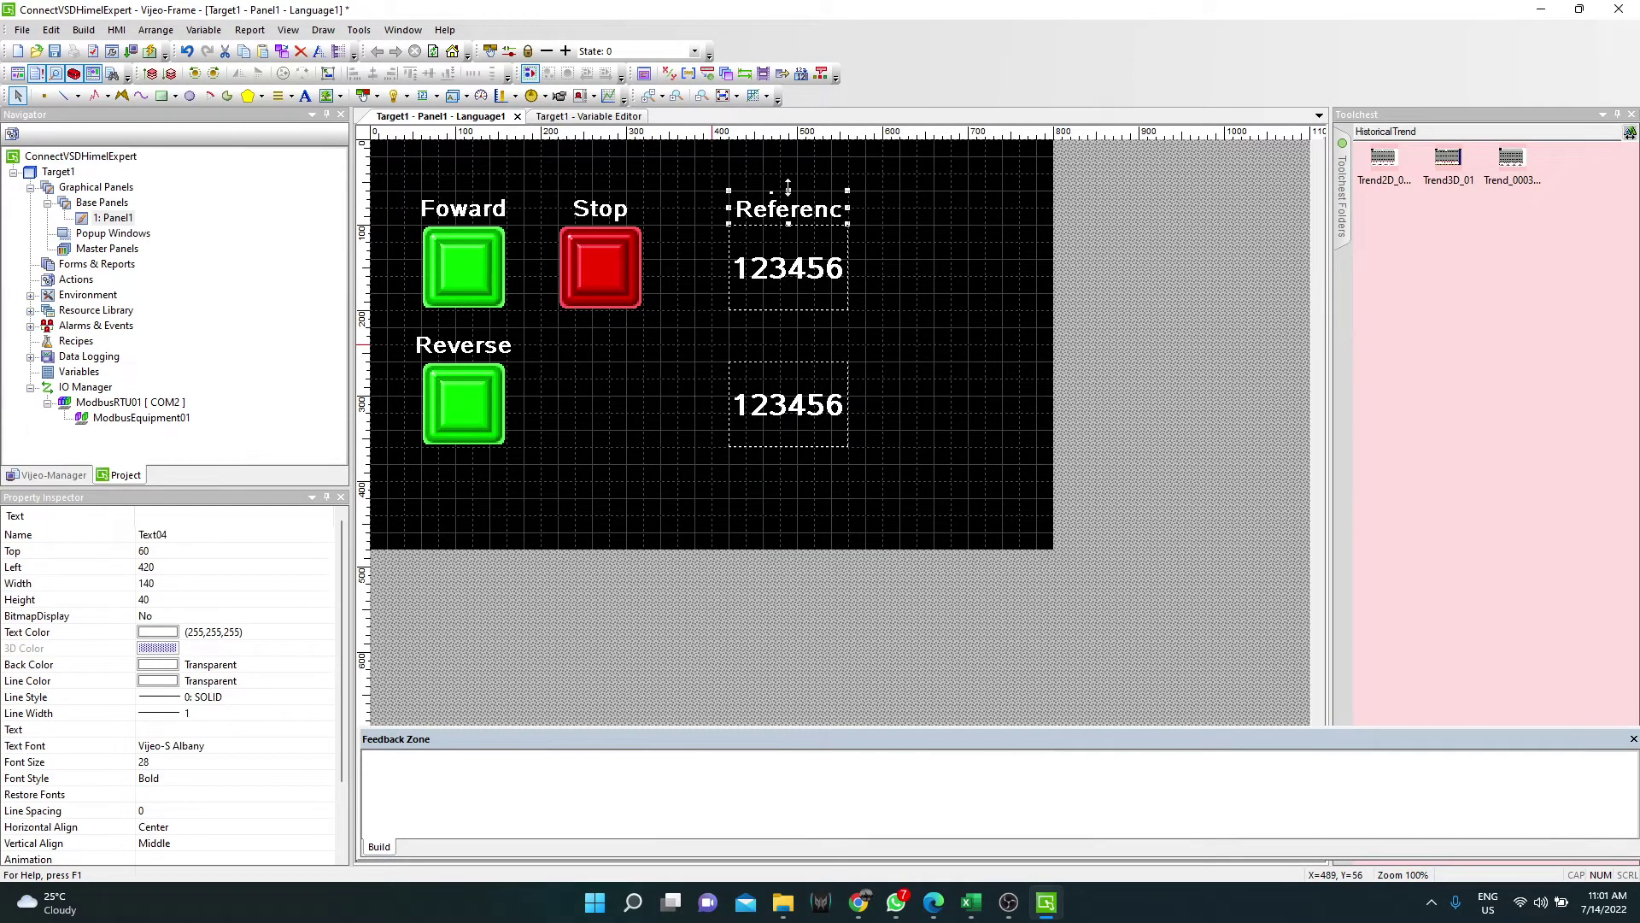
{"action": "left_click_drag", "start_coordinate": [788, 188], "coordinate": [882, 199]}
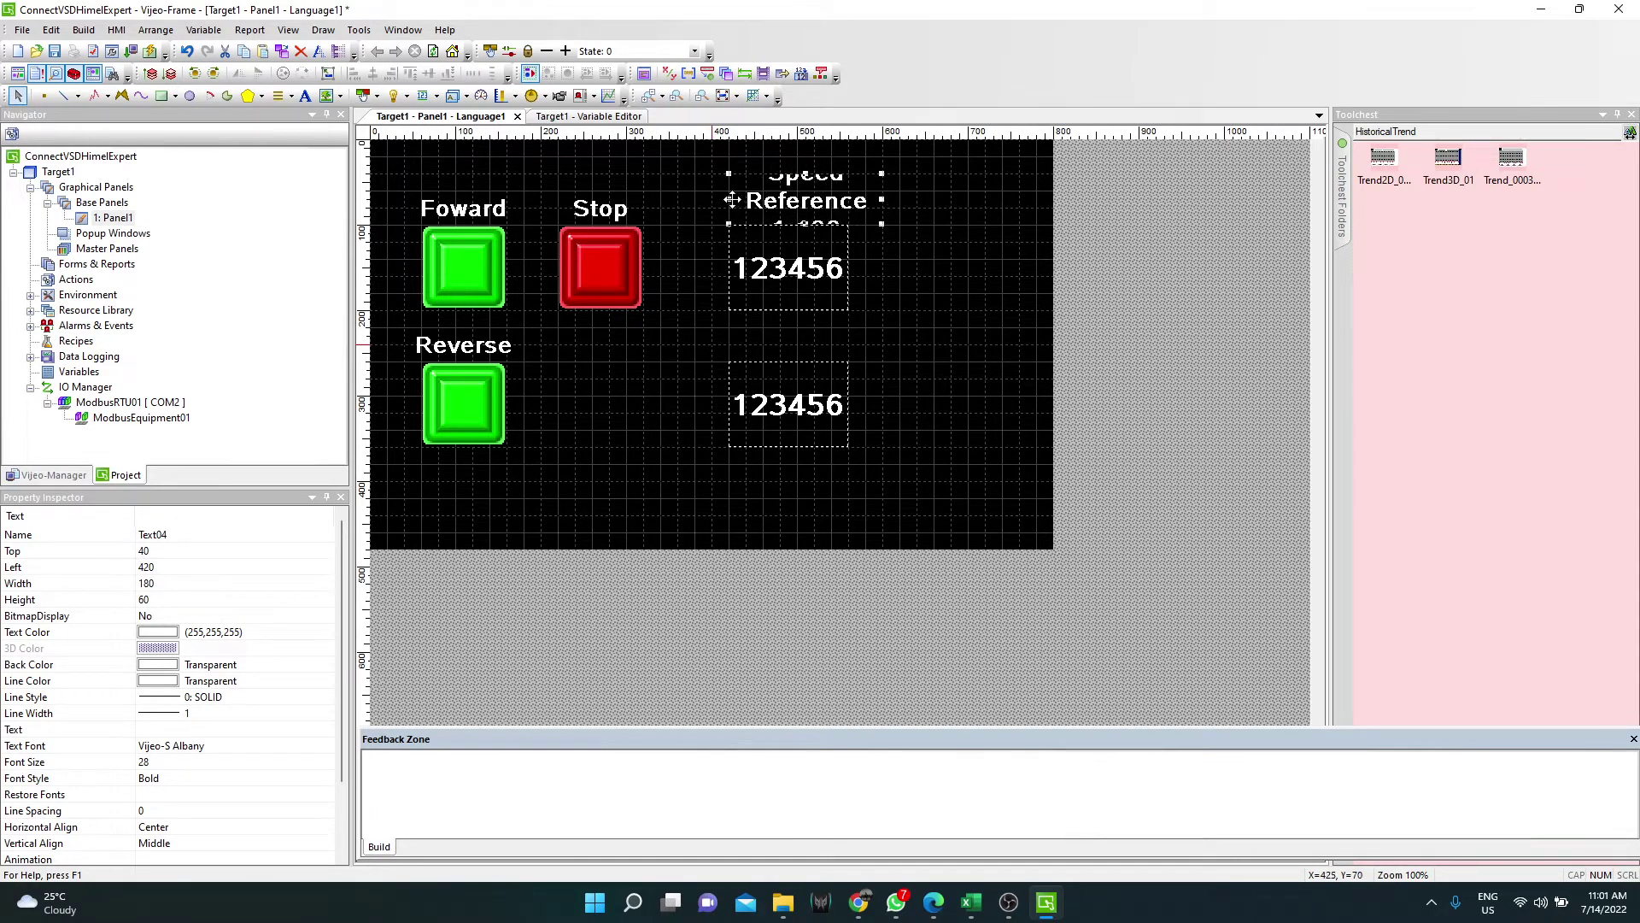
{"action": "left_click_drag", "start_coordinate": [732, 199], "coordinate": [696, 199]}
{"action": "left_click_drag", "start_coordinate": [788, 171], "coordinate": [788, 154]}
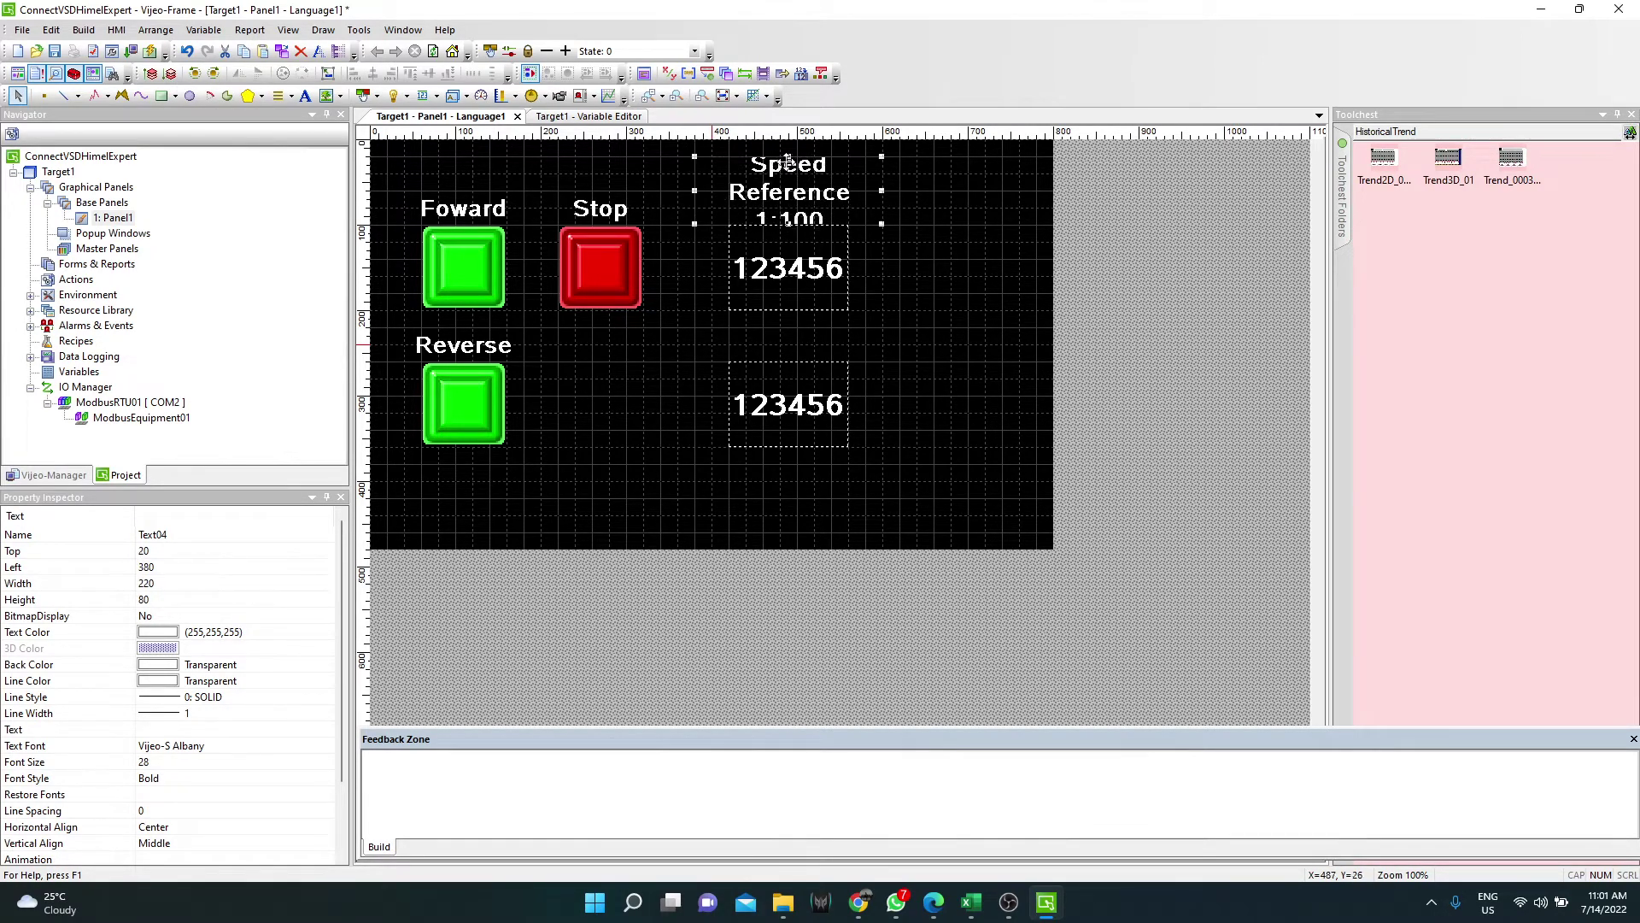
{"action": "left_click", "coordinate": [941, 229]}
{"action": "left_click", "coordinate": [793, 161]}
{"action": "left_click", "coordinate": [899, 244]}
{"action": "scroll", "coordinate": [907, 269], "scroll_direction": "up", "scroll_amount": 1}
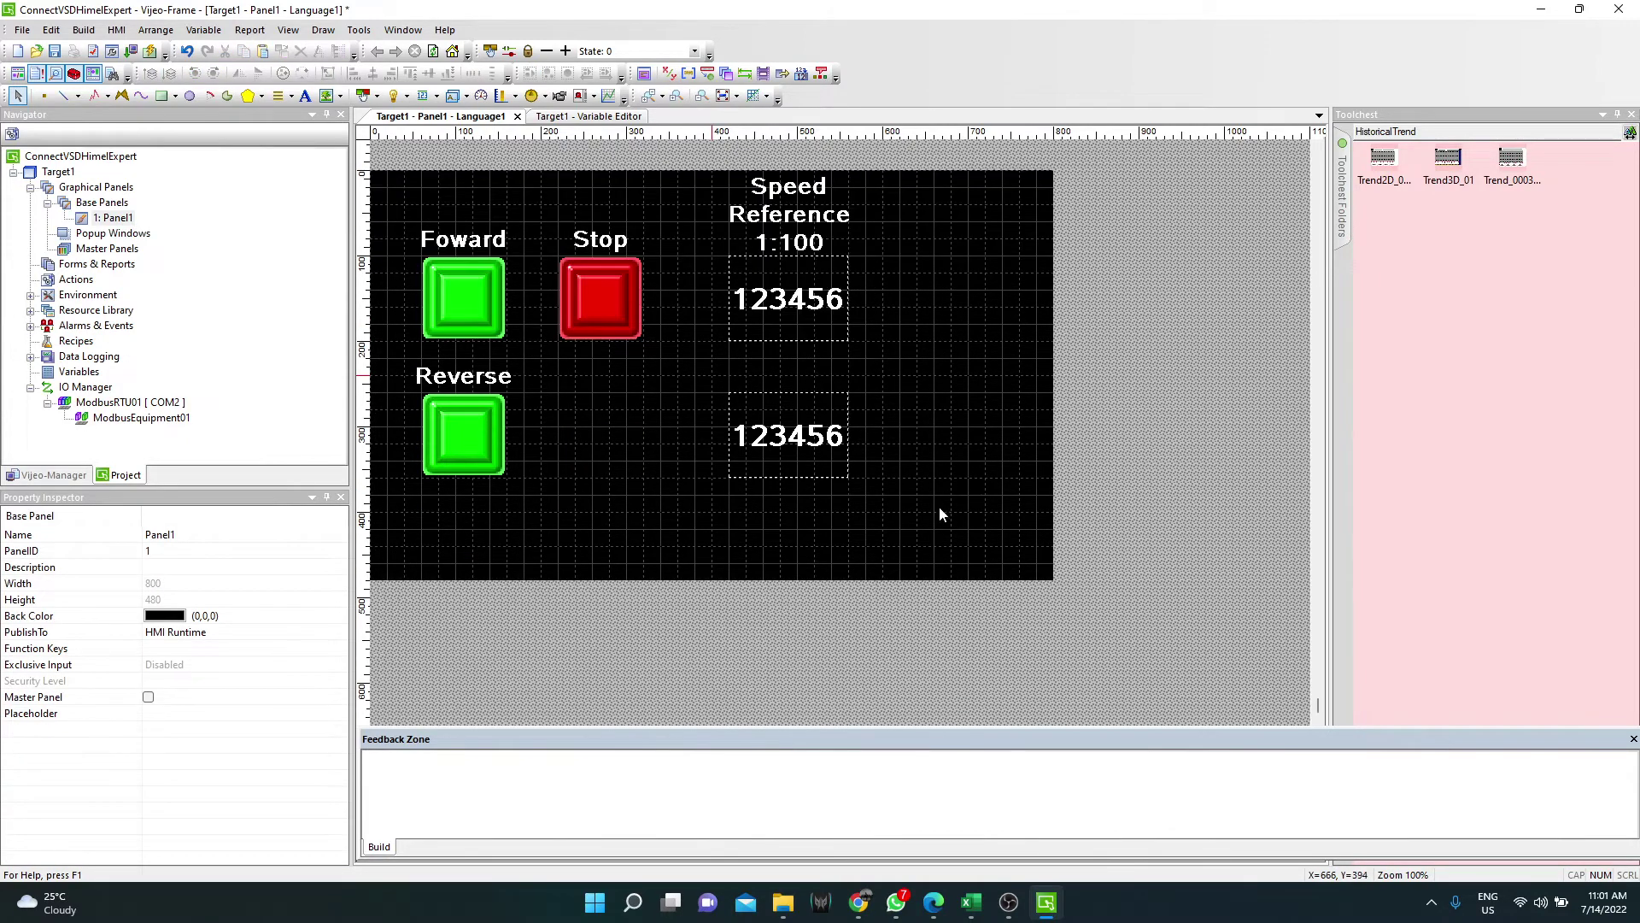
Set the font size of the Speed Reference 1:100 label to 14.
{"action": "double_click", "coordinate": [788, 215]}
{"action": "left_click", "coordinate": [969, 339]}
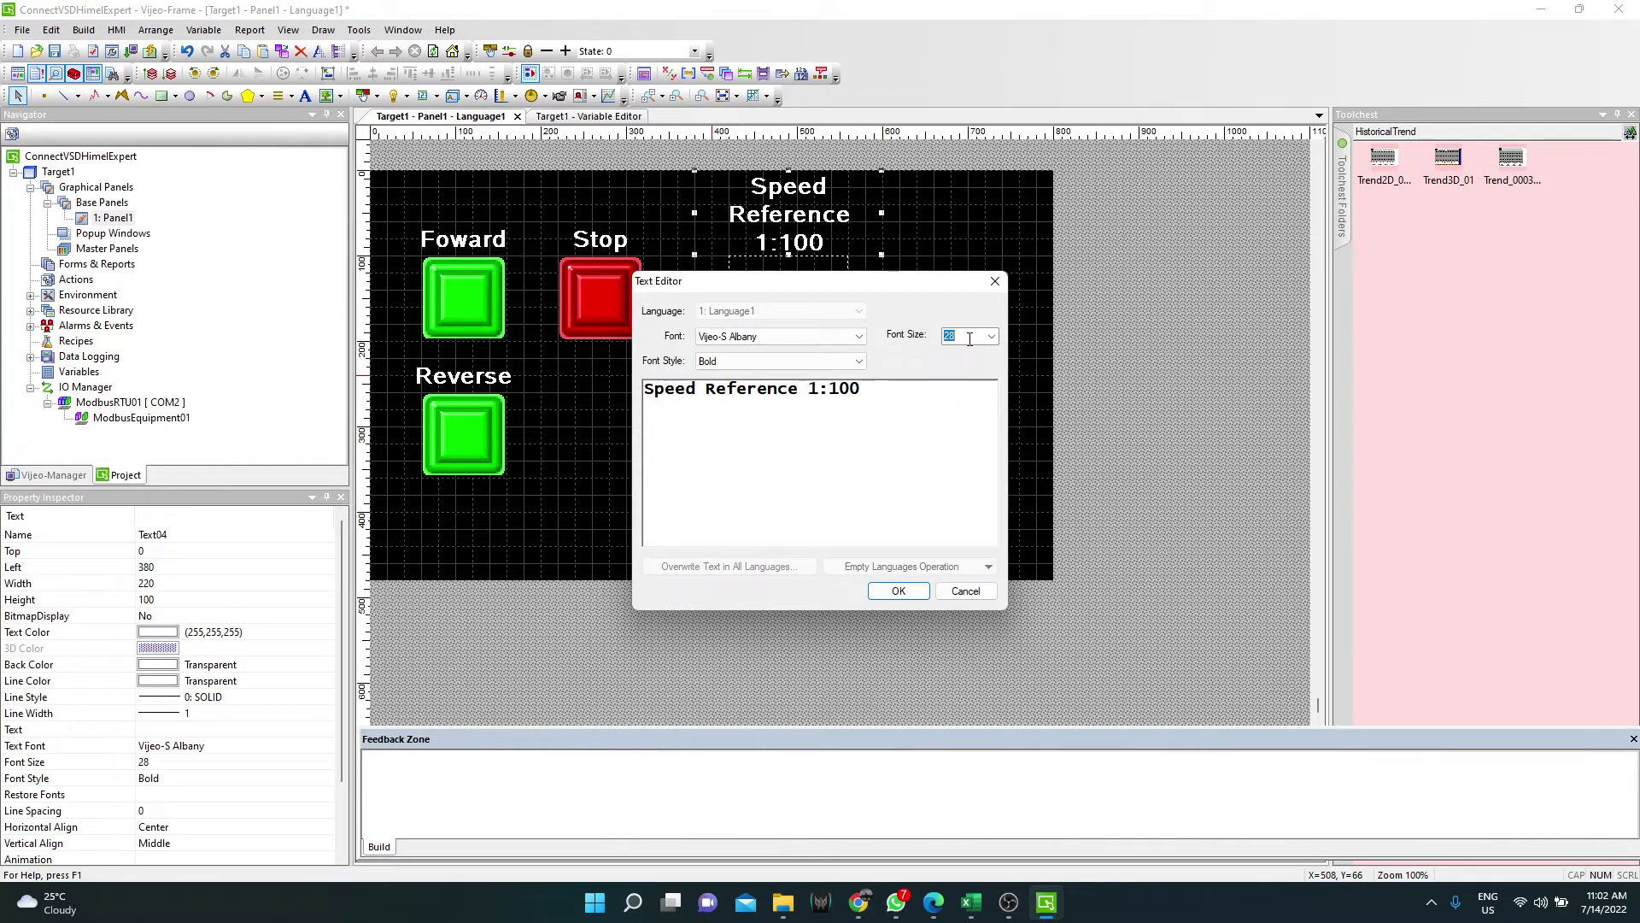
{"action": "double_click", "coordinate": [969, 339]}
{"action": "key", "text": "Return"}
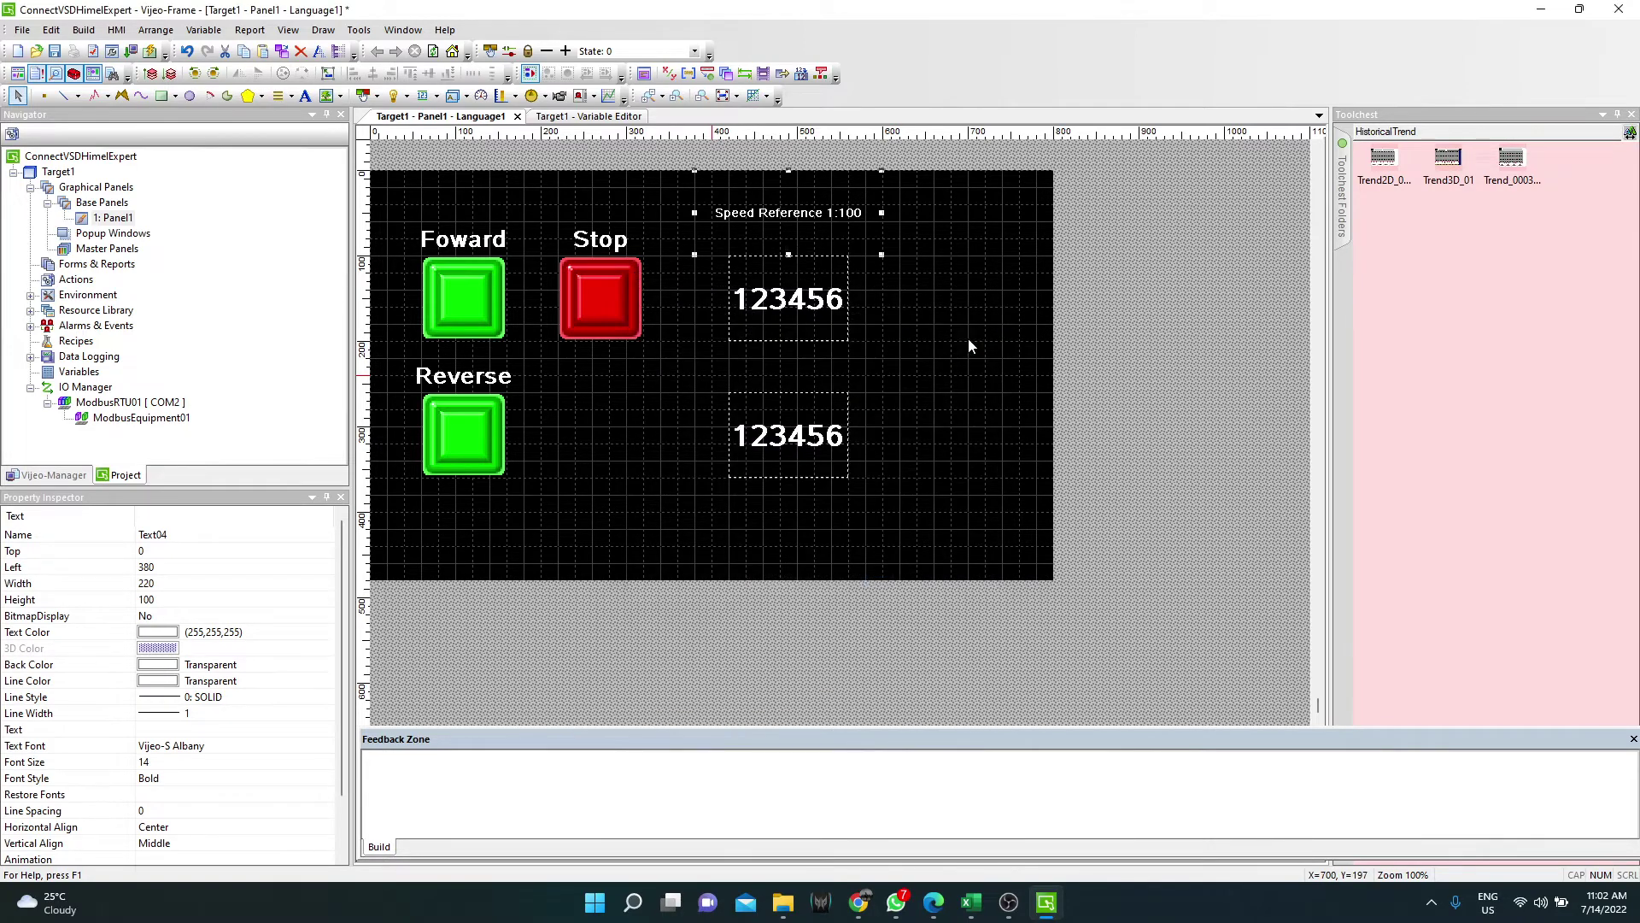
Set the font size of the Speed Reference 1:100 label to 24.
{"action": "double_click", "coordinate": [813, 214]}
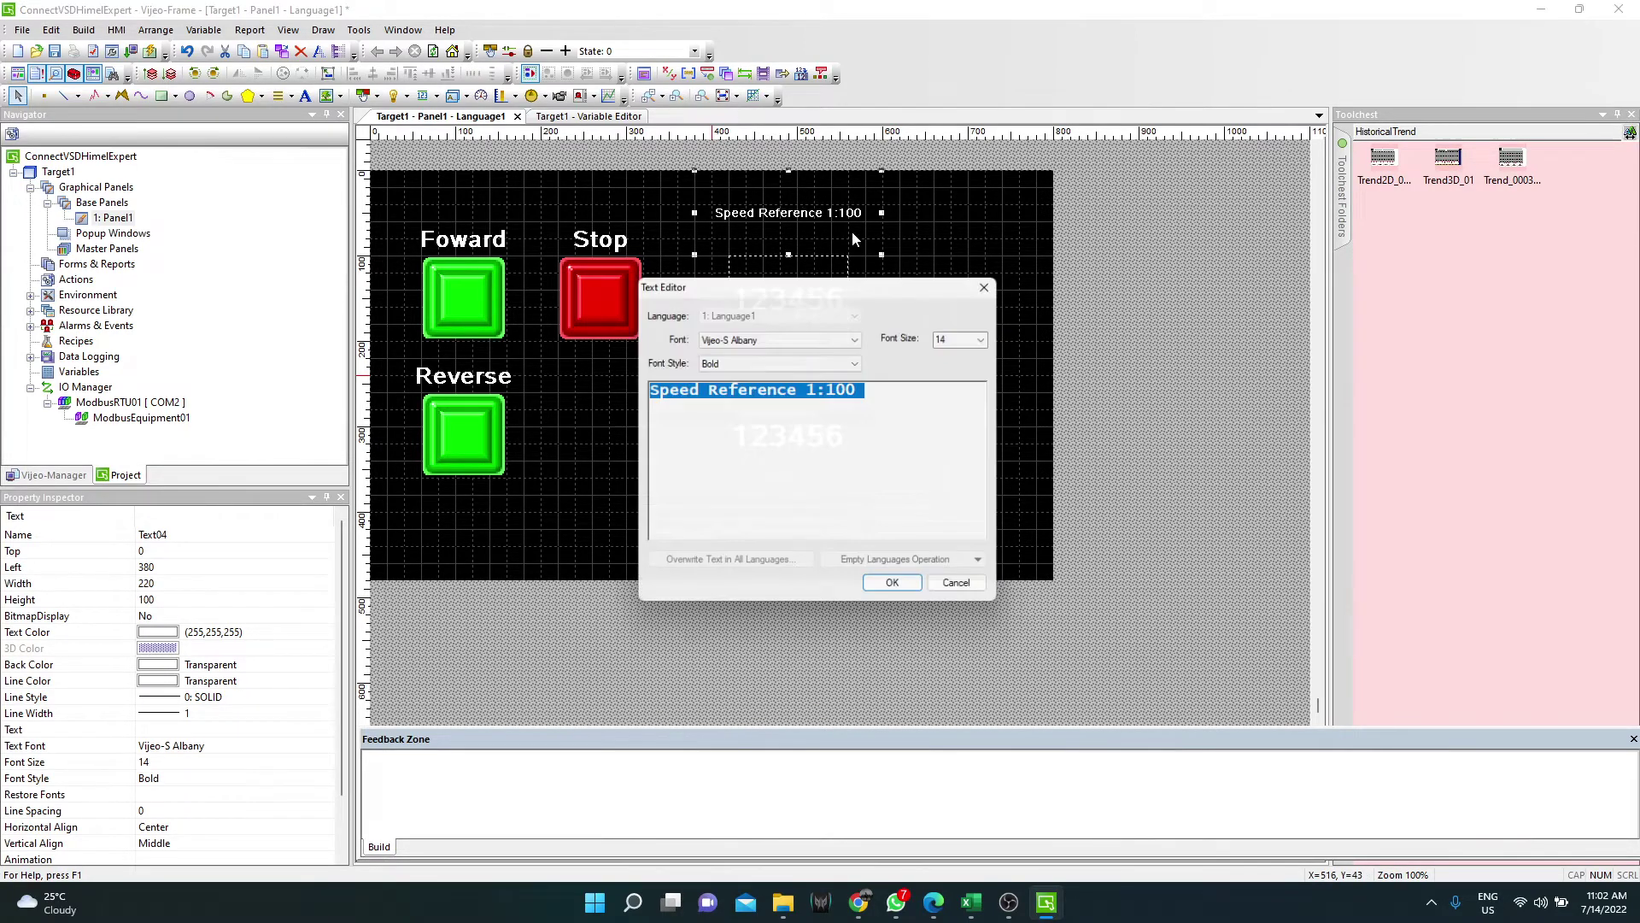
{"action": "double_click", "coordinate": [957, 340]}
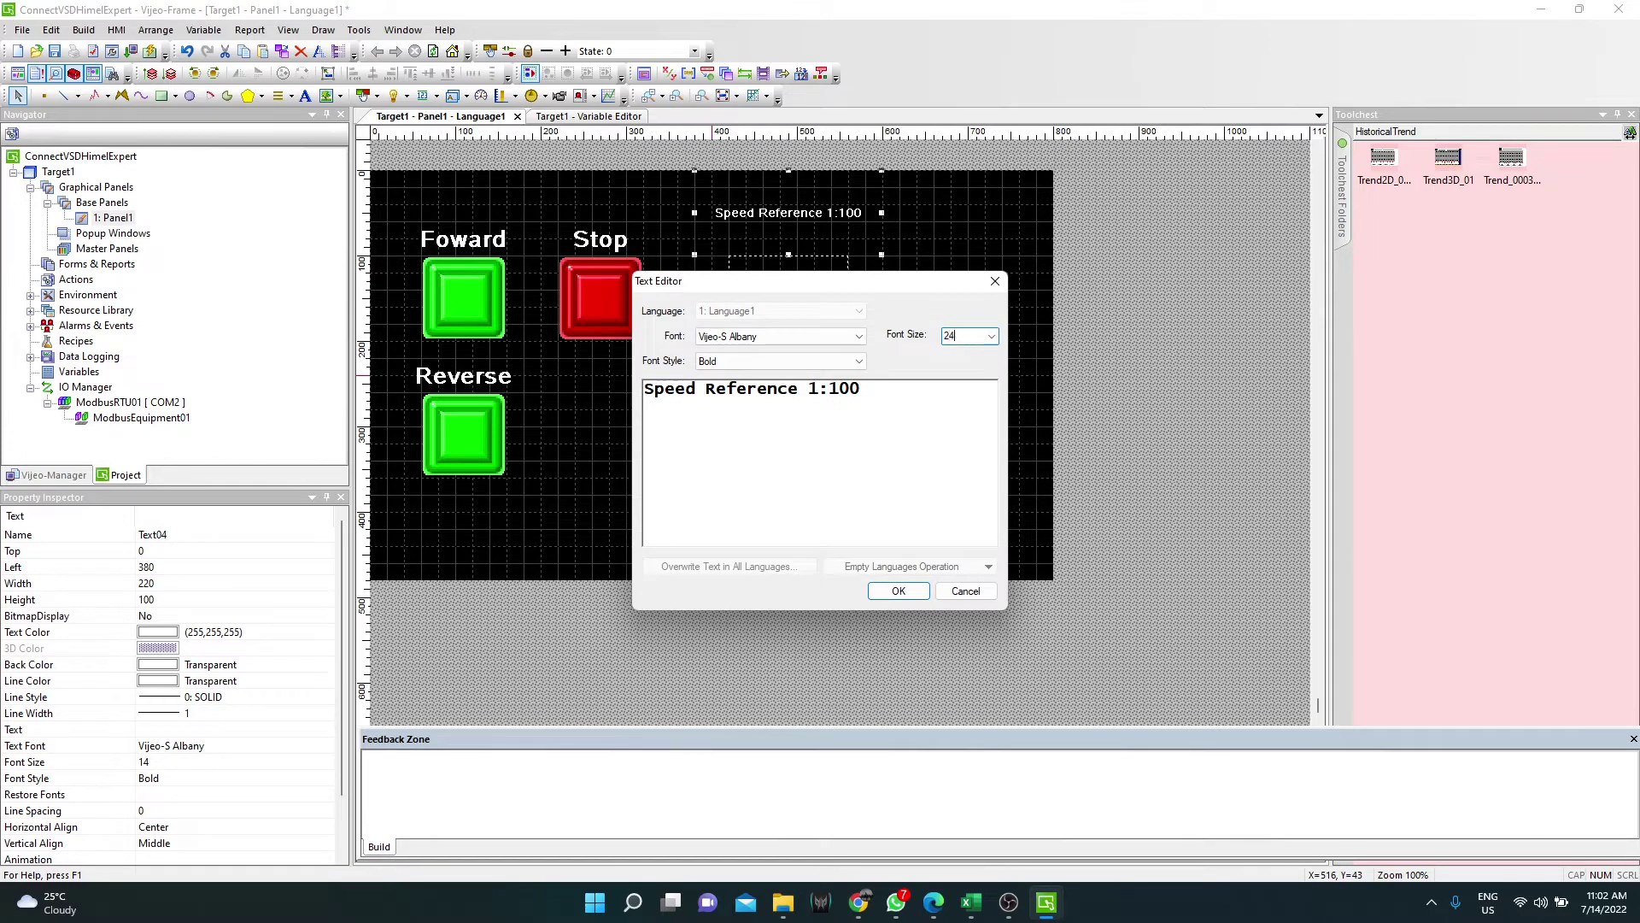
{"action": "key", "text": "Return"}
{"action": "left_click", "coordinate": [956, 340]}
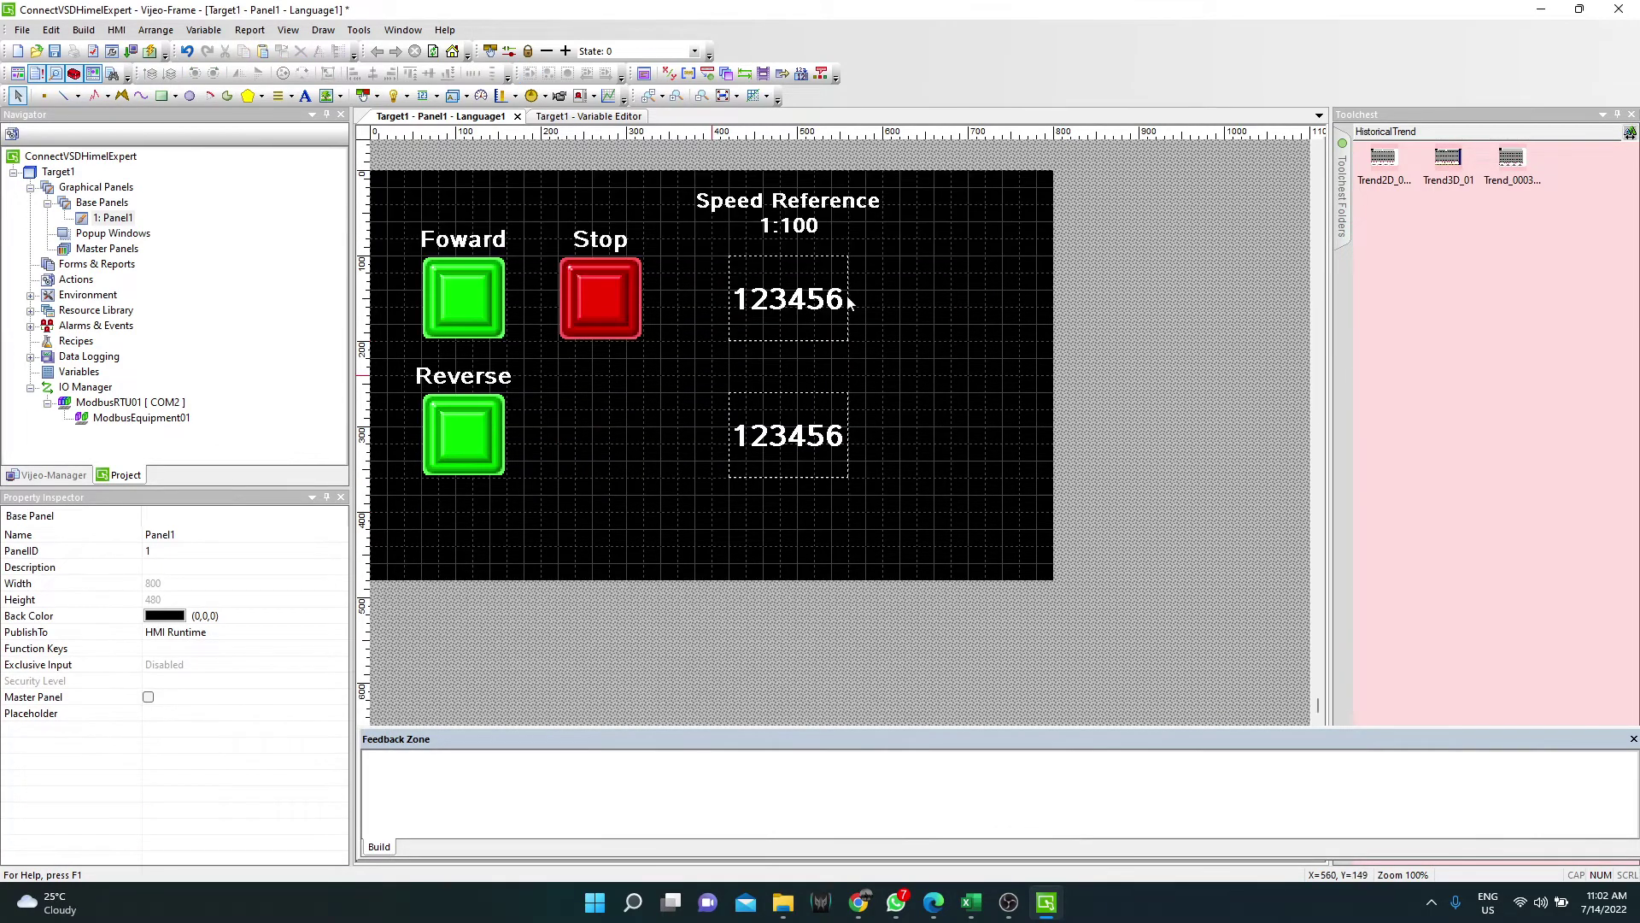
Reduce the height of the Speed Reference 1:100 label to 60, with its lower edge against the upper numeric display.
{"action": "left_click", "coordinate": [794, 224]}
{"action": "left_click", "coordinate": [918, 327]}
{"action": "left_click", "coordinate": [794, 226]}
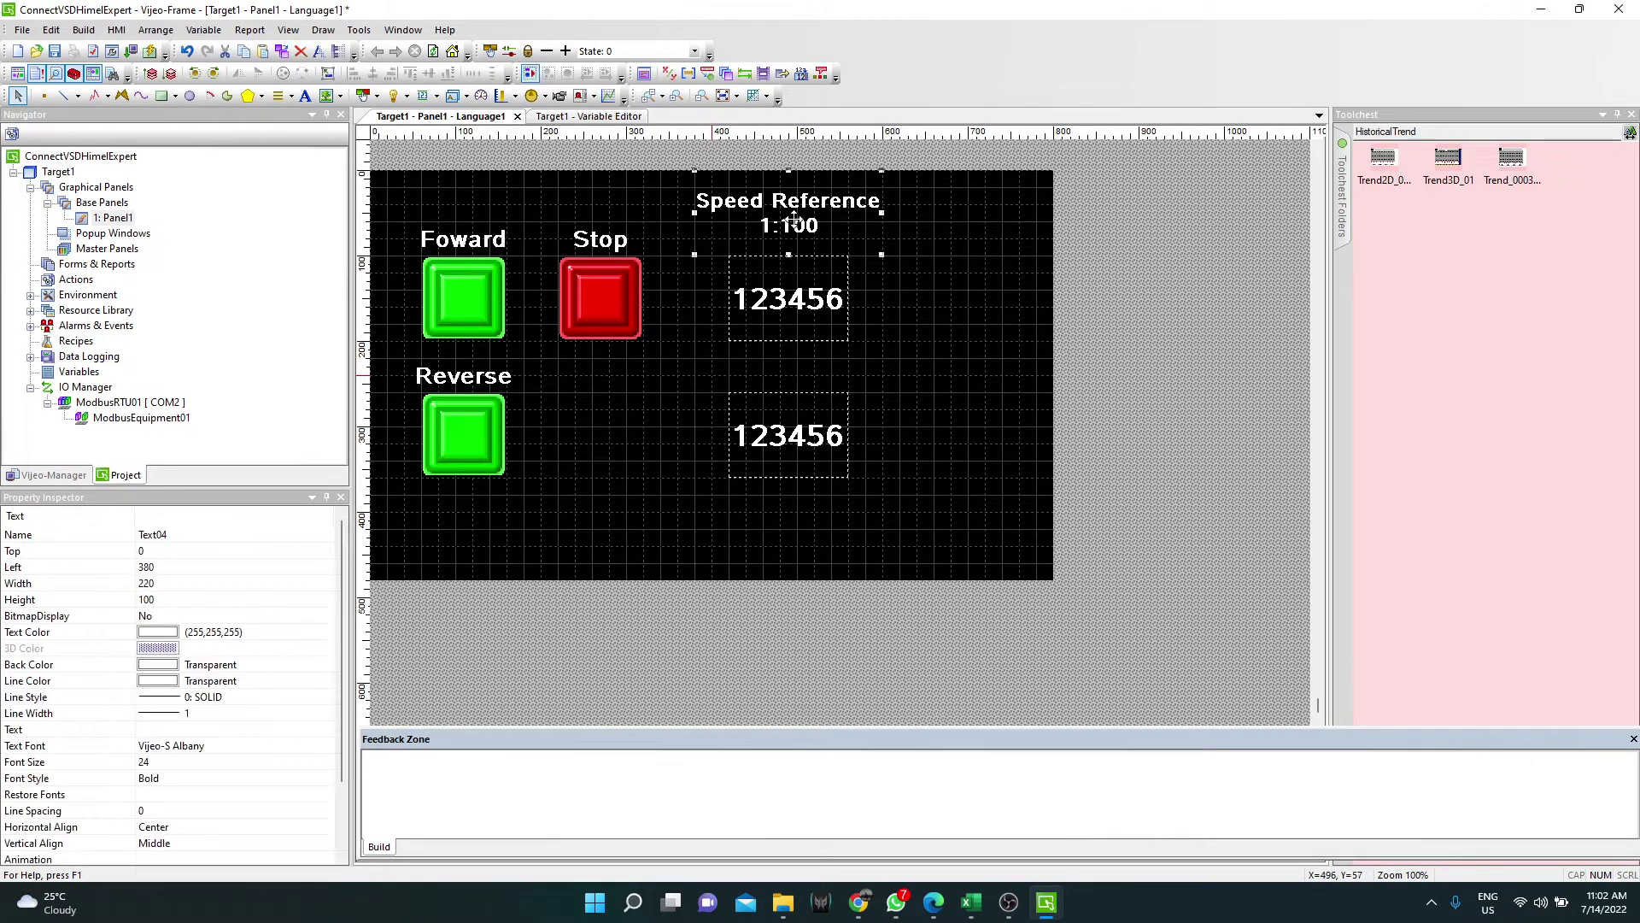
{"action": "left_click_drag", "start_coordinate": [789, 255], "coordinate": [791, 288]}
{"action": "left_click", "coordinate": [888, 307]}
{"action": "left_click", "coordinate": [893, 294]}
{"action": "left_click", "coordinate": [954, 495]}
Move the Speed Reference 1:100 label and both numeric displays together about 20 pixels down.
{"action": "left_click_drag", "start_coordinate": [942, 514], "coordinate": [678, 176]}
{"action": "mouse_move", "coordinate": [793, 297]}
{"action": "left_mouse_down"}
{"action": "mouse_move", "coordinate": [791, 321]}
{"action": "mouse_move", "coordinate": [811, 318]}
{"action": "left_mouse_up"}
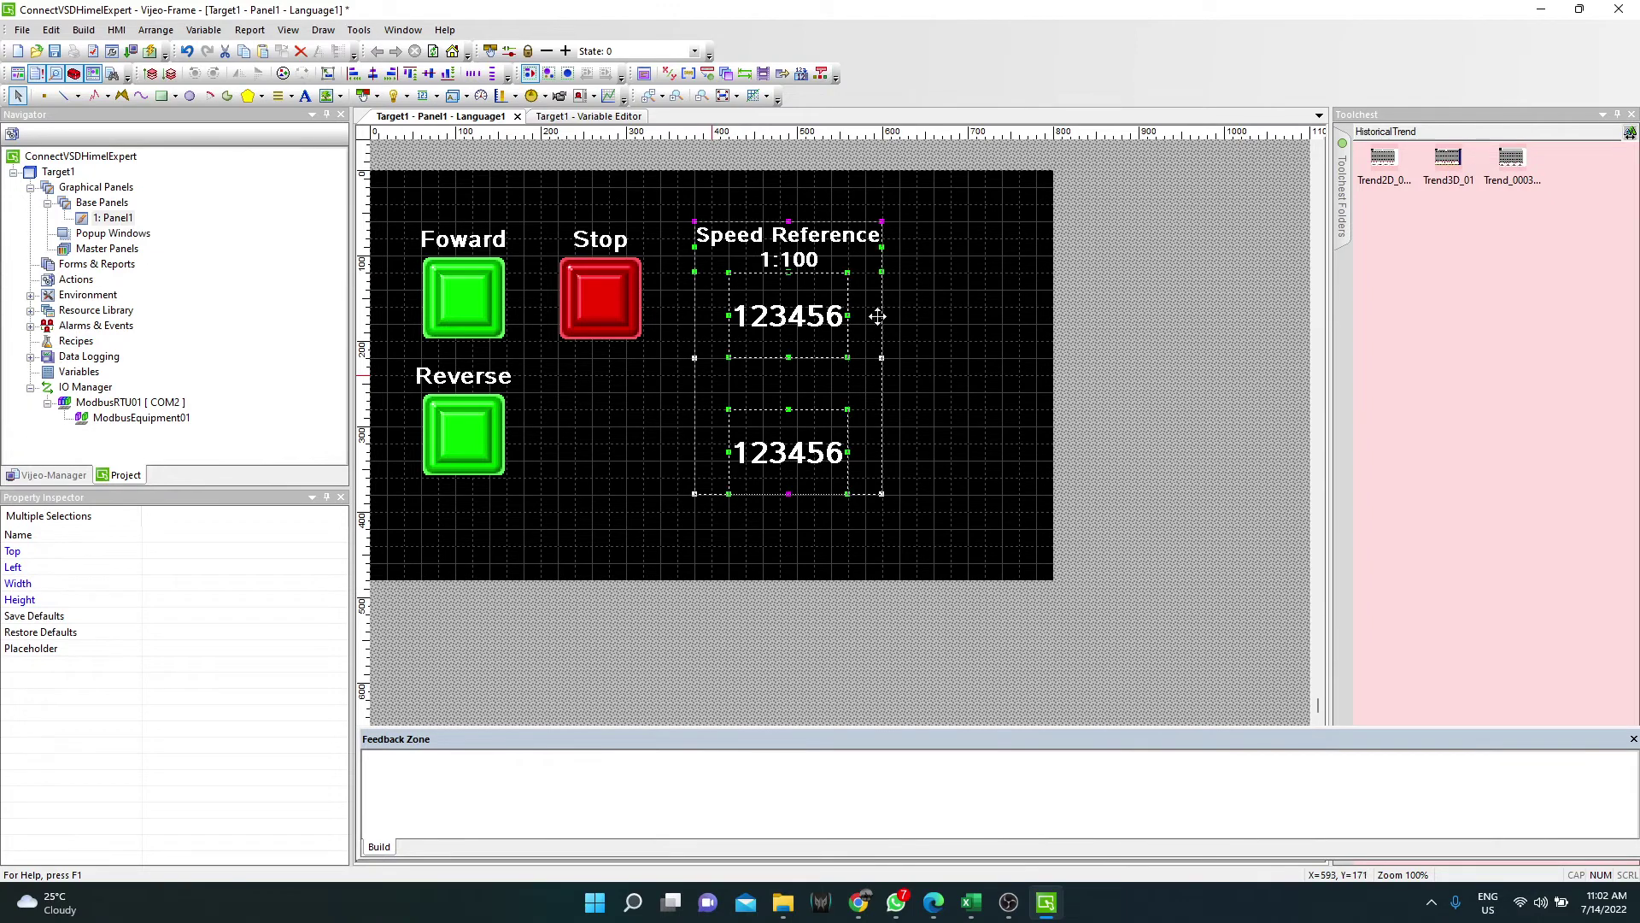
{"action": "left_click", "coordinate": [961, 325]}
{"action": "left_click", "coordinate": [834, 442]}
{"action": "left_click", "coordinate": [940, 429]}
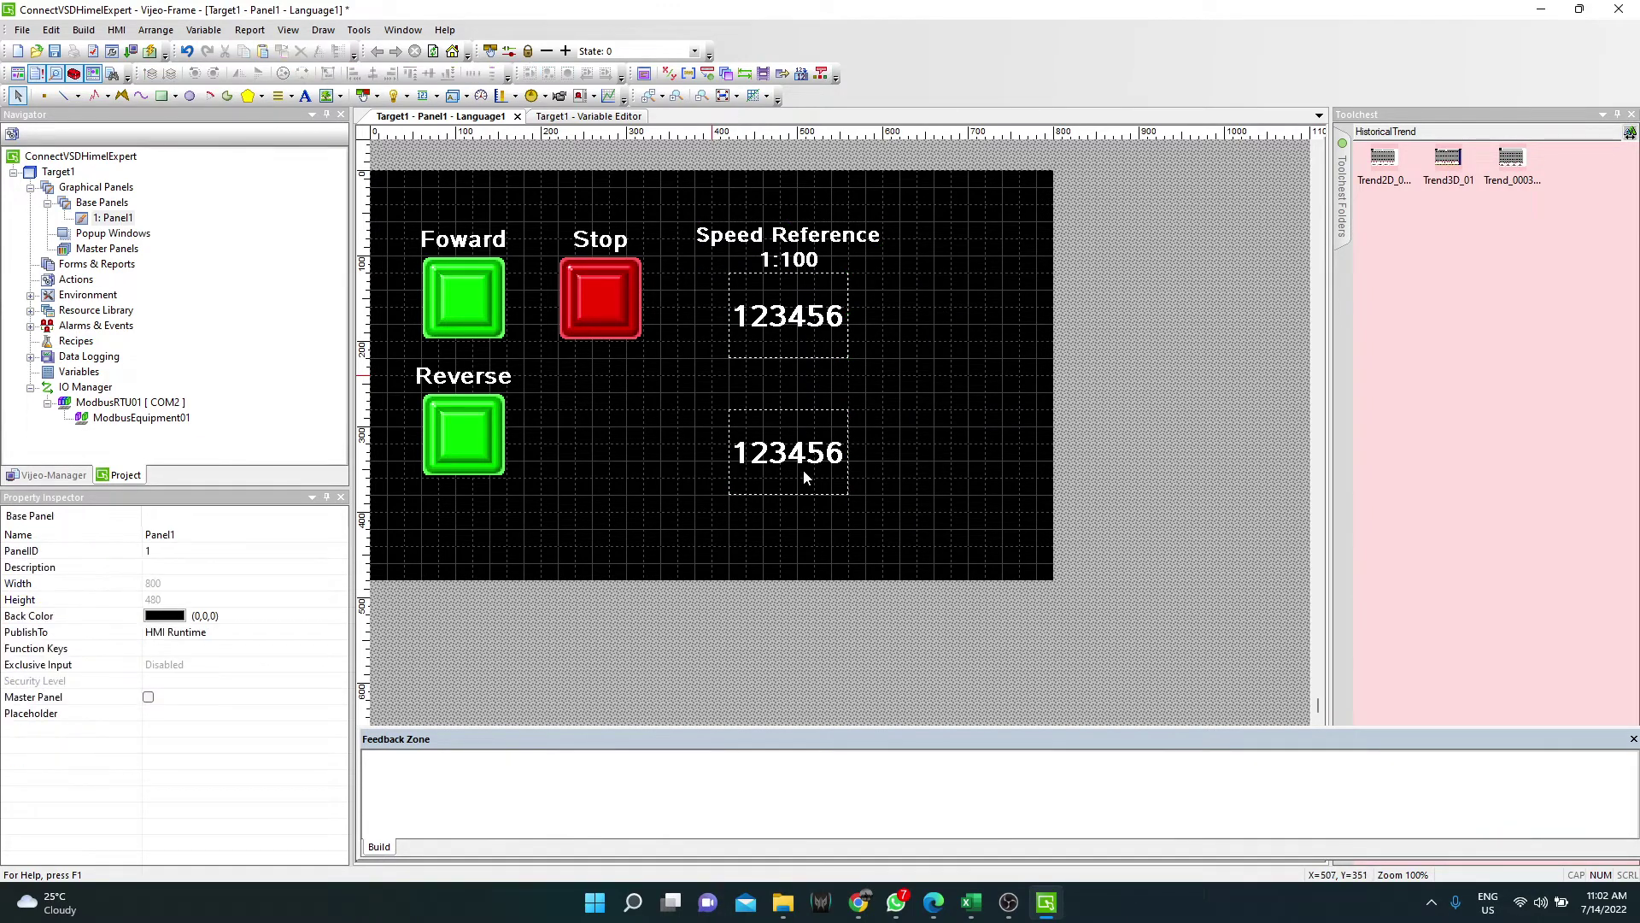
Copy the Speed Reference 1:100 label and place the copy between the upper and lower numeric displays.
{"action": "left_click", "coordinate": [803, 469]}
{"action": "left_click", "coordinate": [784, 240]}
{"action": "right_click", "coordinate": [776, 245]}
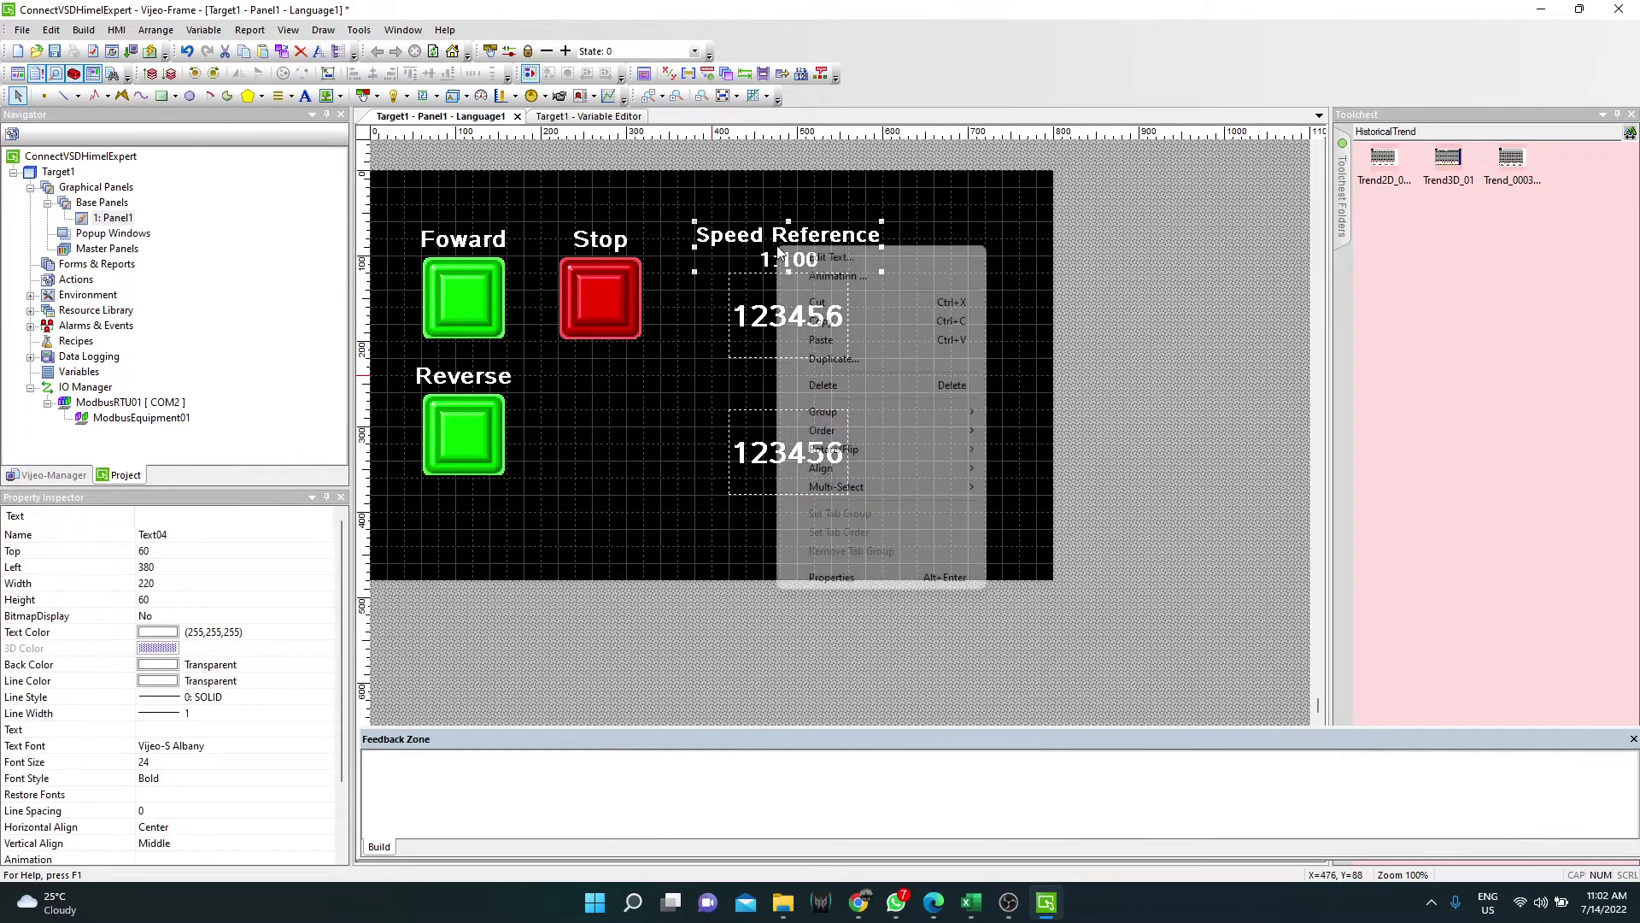
{"action": "left_click", "coordinate": [939, 388]}
{"action": "right_click", "coordinate": [940, 389]}
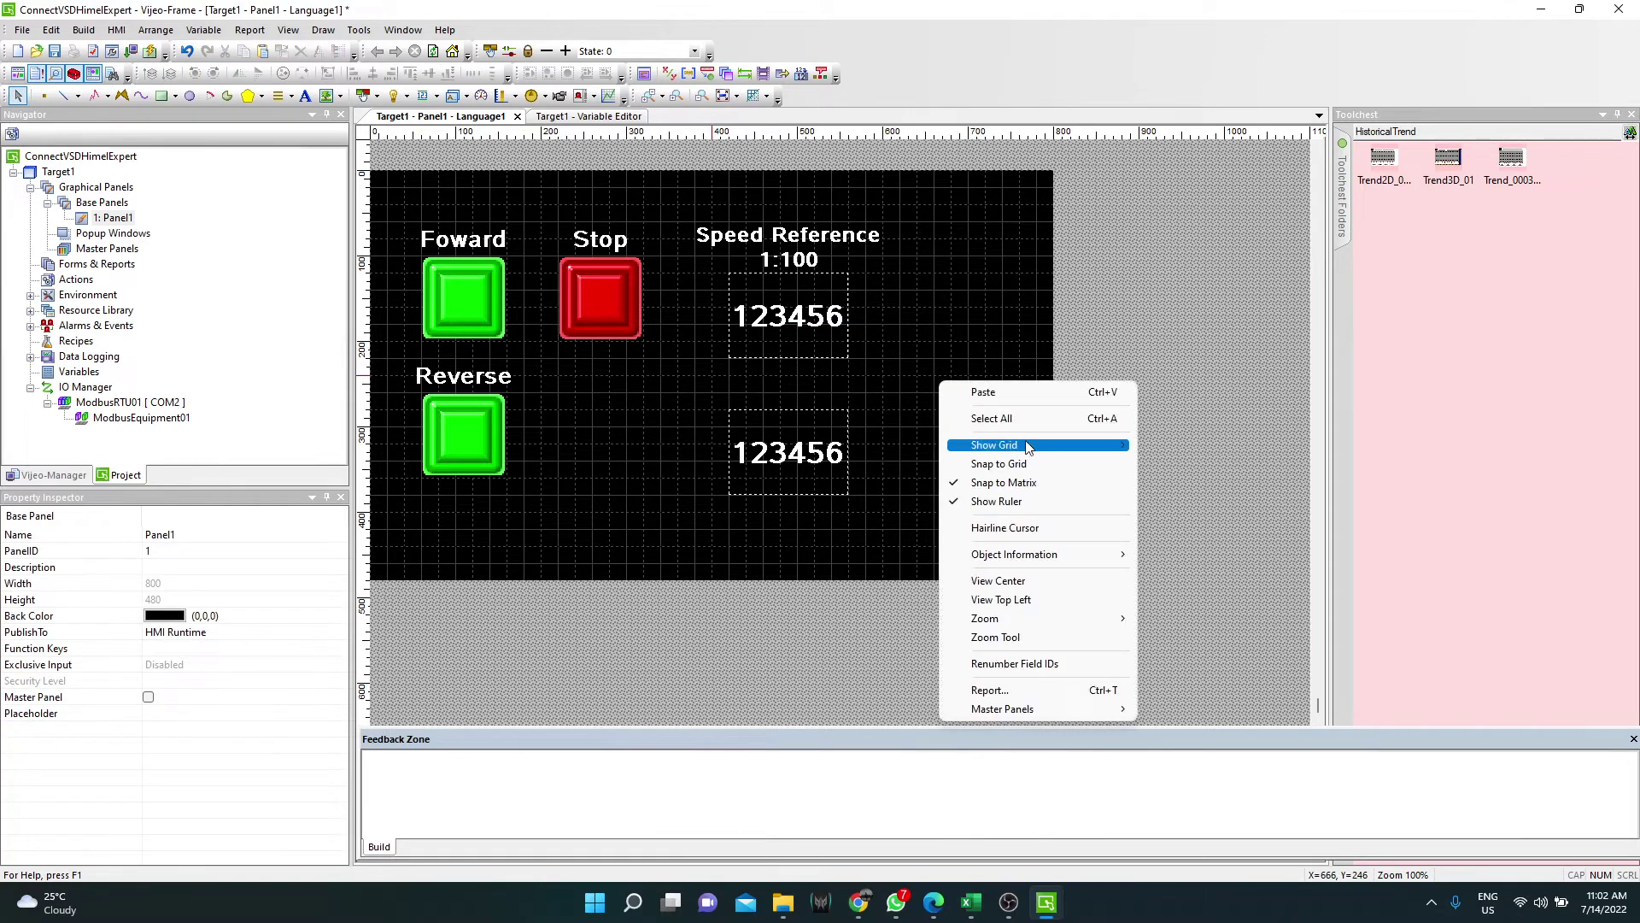
{"action": "left_click", "coordinate": [974, 398]}
{"action": "left_click_drag", "start_coordinate": [797, 267], "coordinate": [813, 404]}
Move the lower numeric display down to top 300 and center the copied label directly above it, in line with the upper label.
{"action": "left_click", "coordinate": [791, 464]}
{"action": "left_click_drag", "start_coordinate": [789, 484], "coordinate": [790, 501]}
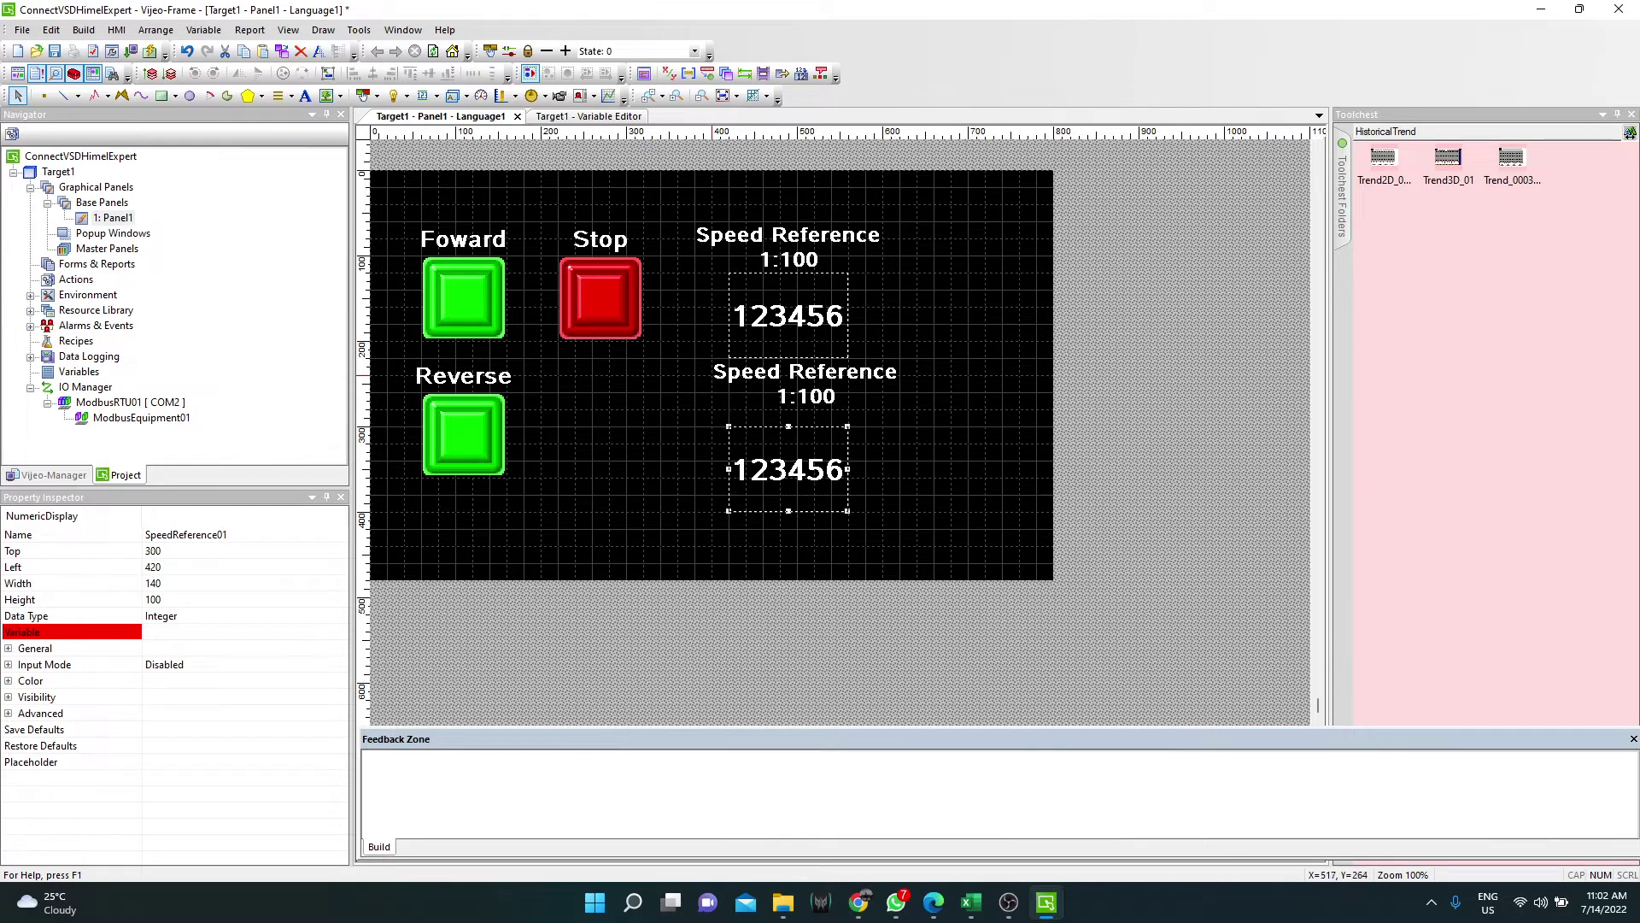
{"action": "left_click_drag", "start_coordinate": [851, 384], "coordinate": [834, 401]}
{"action": "left_click", "coordinate": [920, 387]}
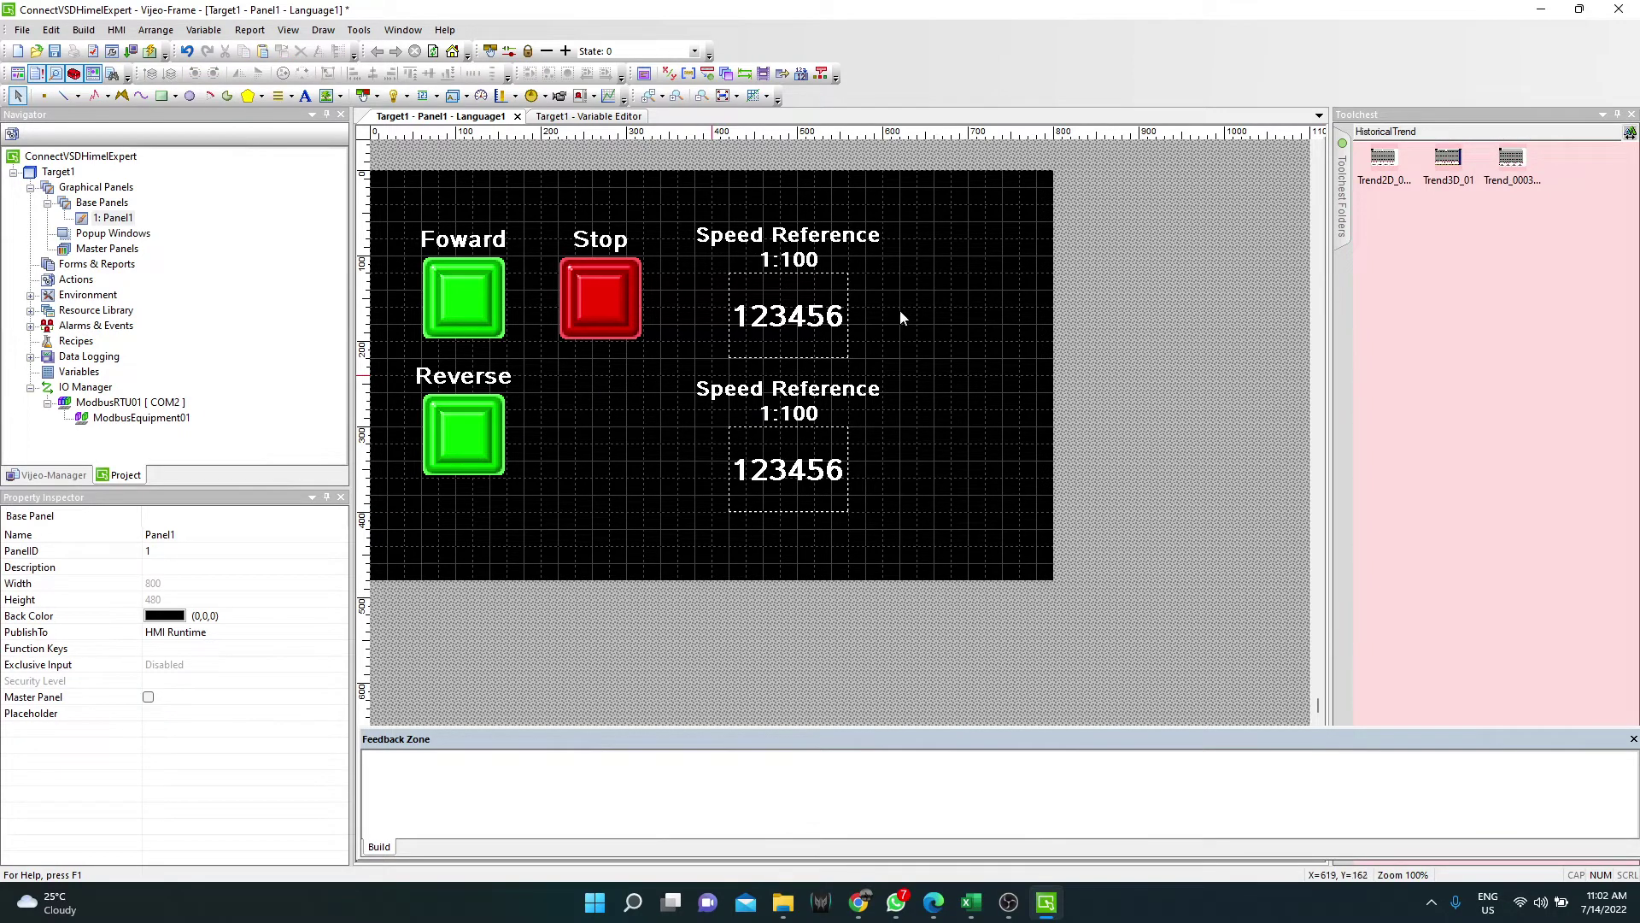